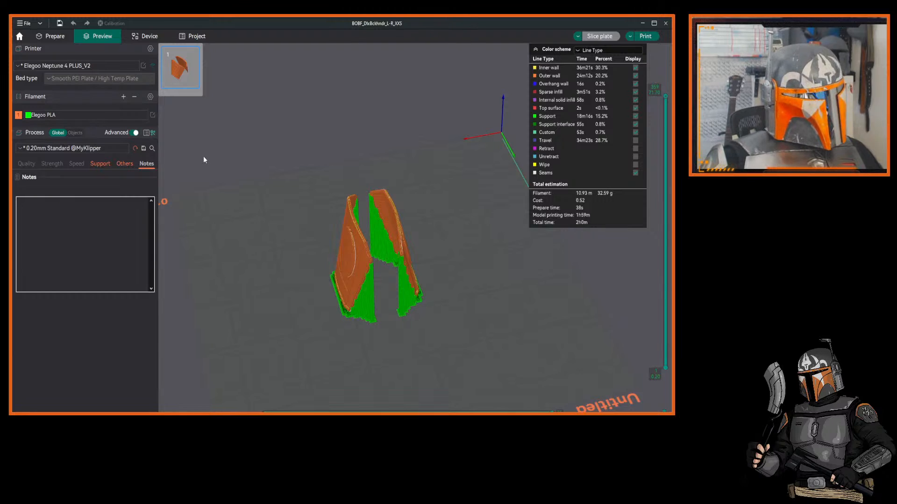
{"action": "left_click_drag", "start_coordinate": [287, 175], "coordinate": [334, 149]}
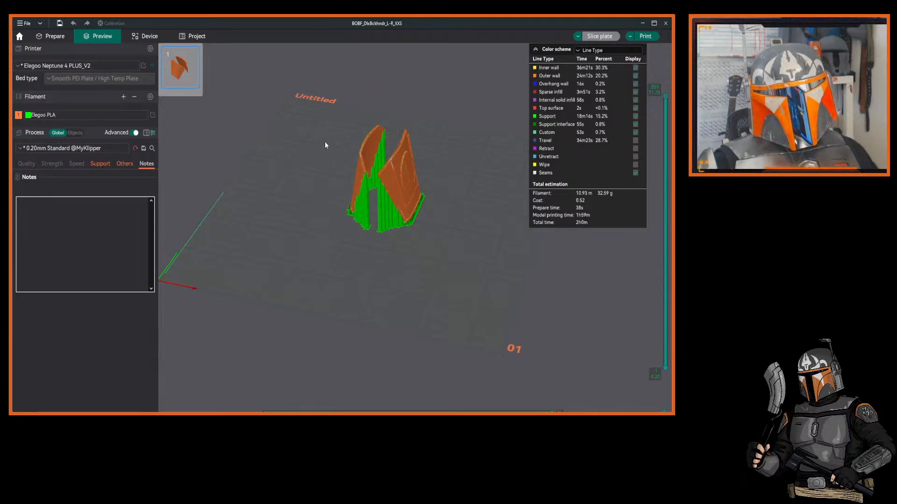
{"action": "mouse_move", "coordinate": [324, 145]}
{"action": "left_mouse_down"}
{"action": "mouse_move", "coordinate": [296, 146]}
{"action": "mouse_move", "coordinate": [333, 154]}
{"action": "mouse_move", "coordinate": [318, 148]}
{"action": "mouse_move", "coordinate": [311, 158]}
{"action": "mouse_move", "coordinate": [308, 151]}
{"action": "mouse_move", "coordinate": [321, 150]}
{"action": "mouse_move", "coordinate": [304, 146]}
{"action": "mouse_move", "coordinate": [315, 146]}
{"action": "mouse_move", "coordinate": [316, 157]}
{"action": "left_mouse_up"}
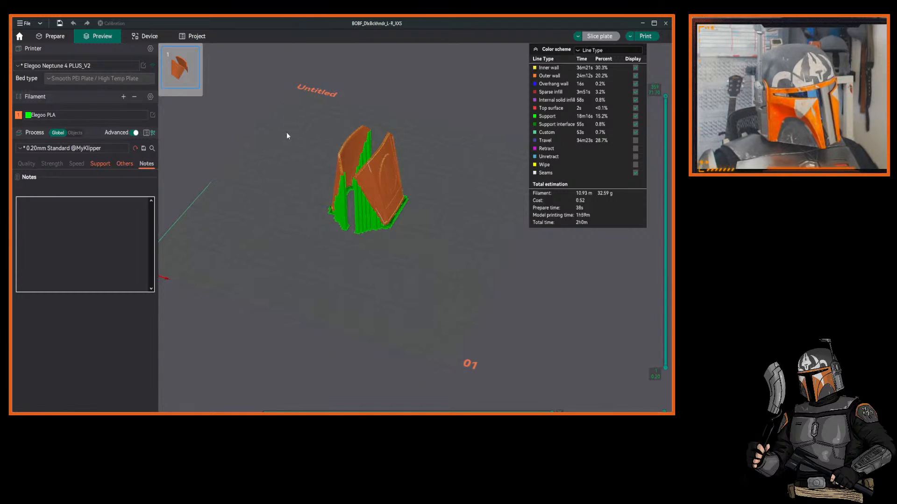
{"action": "left_click_drag", "start_coordinate": [287, 136], "coordinate": [271, 126]}
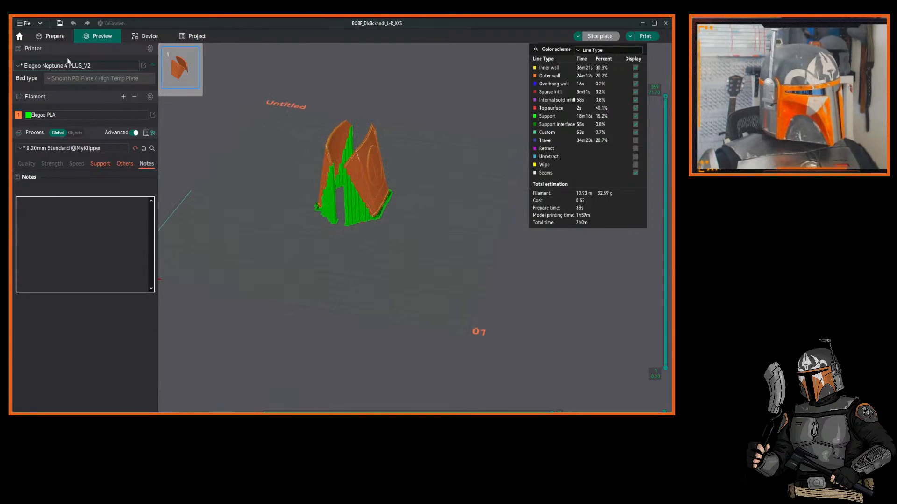
{"action": "left_click", "coordinate": [20, 26]}
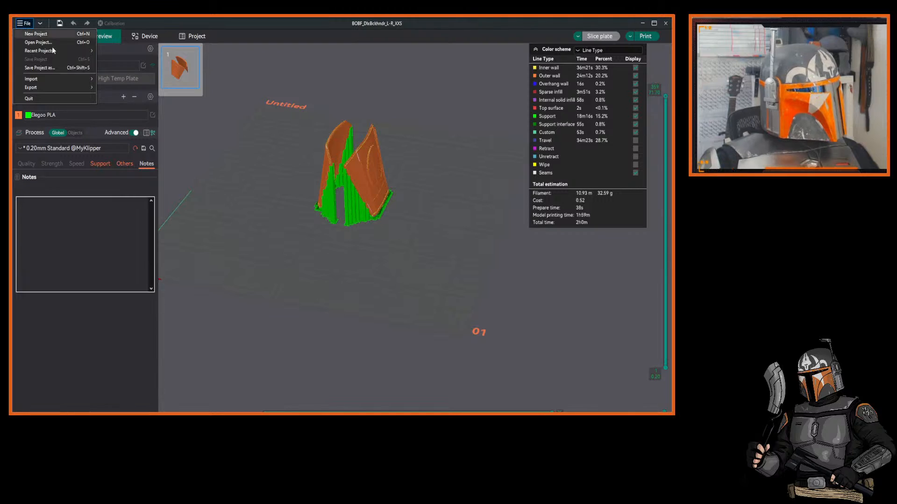
{"action": "left_click_drag", "start_coordinate": [316, 182], "coordinate": [323, 185]}
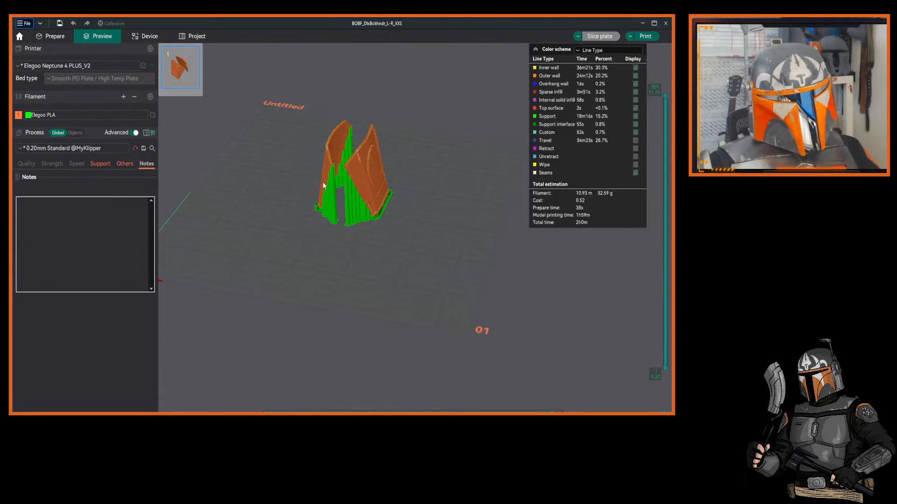
Return to the model preparation view and delete both models from the build plate.
{"action": "key", "text": "ctrl+1"}
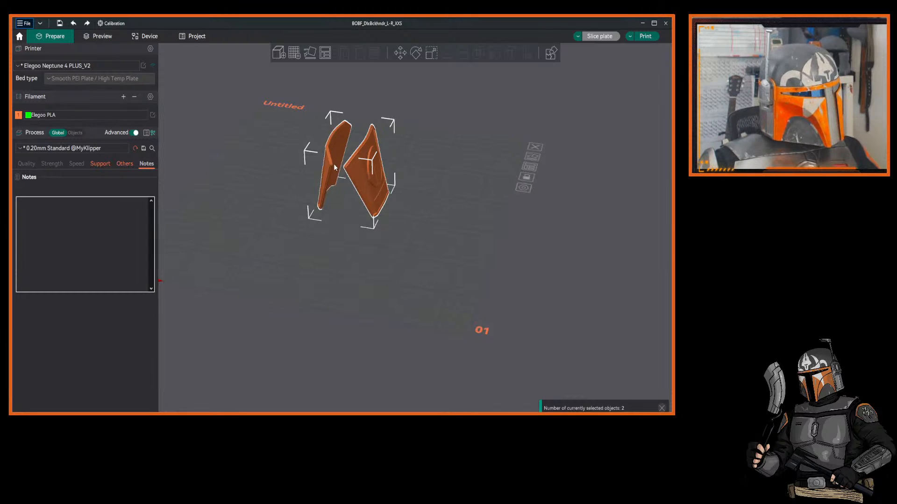
{"action": "key", "text": "Delete"}
{"action": "left_click_drag", "start_coordinate": [332, 167], "coordinate": [330, 201]}
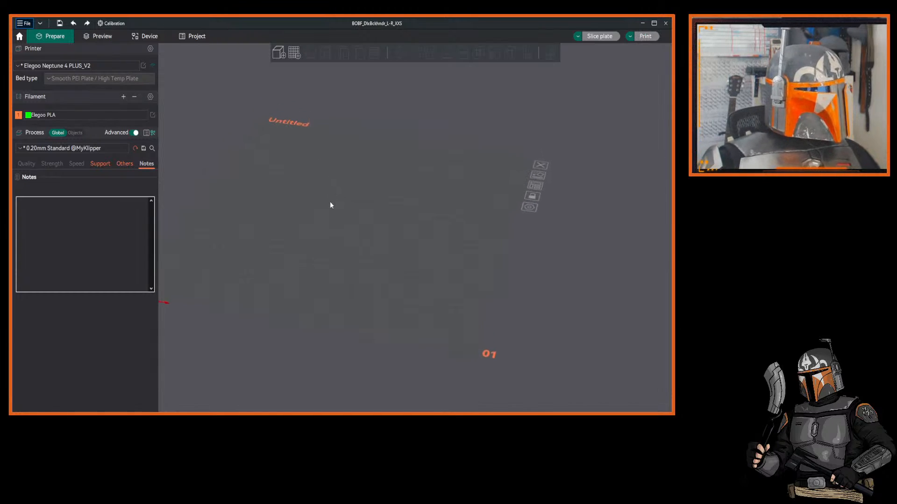
Create a new project, transferring the changed support and object-labelling preset settings to it.
{"action": "left_click", "coordinate": [23, 25]}
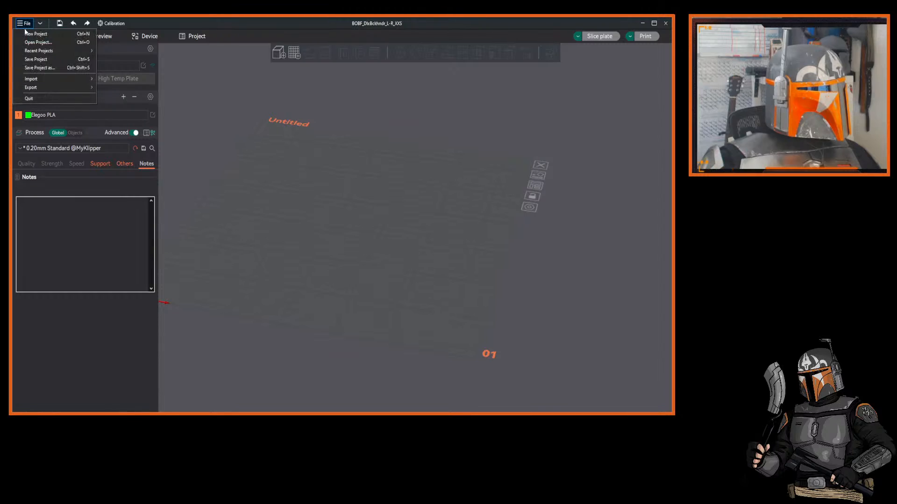
{"action": "left_click", "coordinate": [36, 33]}
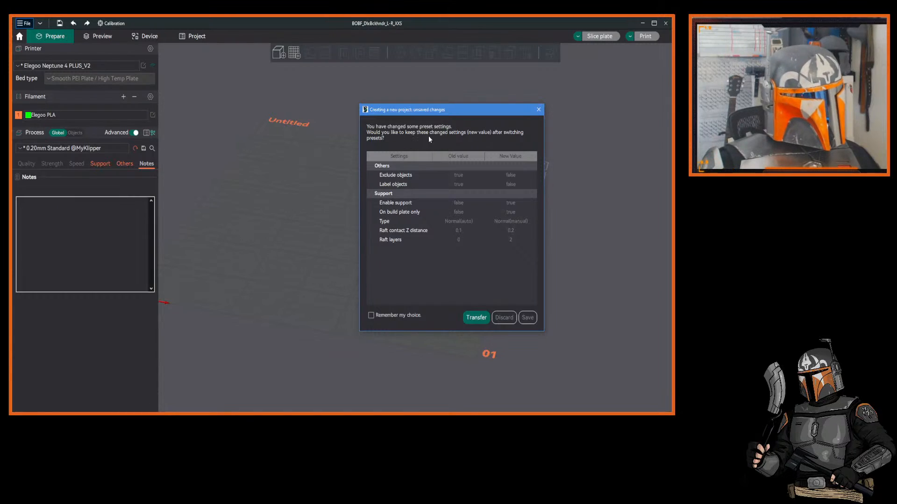
{"action": "left_click", "coordinate": [482, 318]}
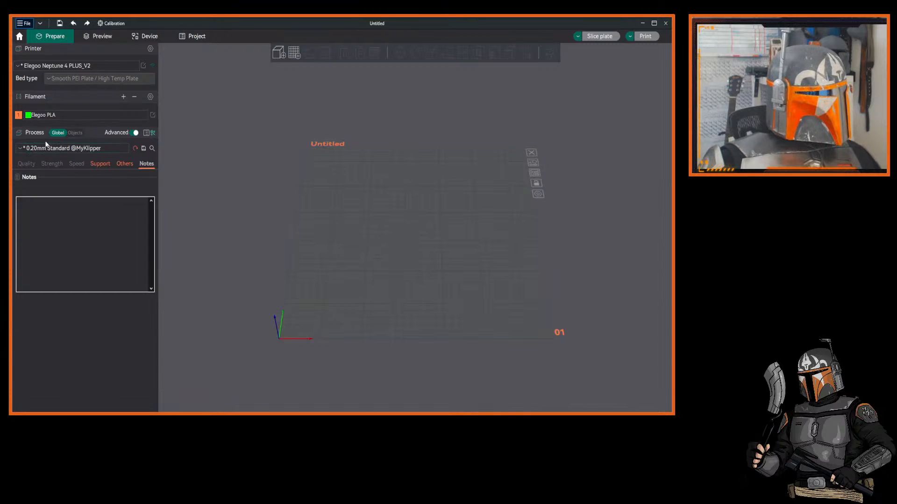
{"action": "left_click_drag", "start_coordinate": [410, 209], "coordinate": [201, 145]}
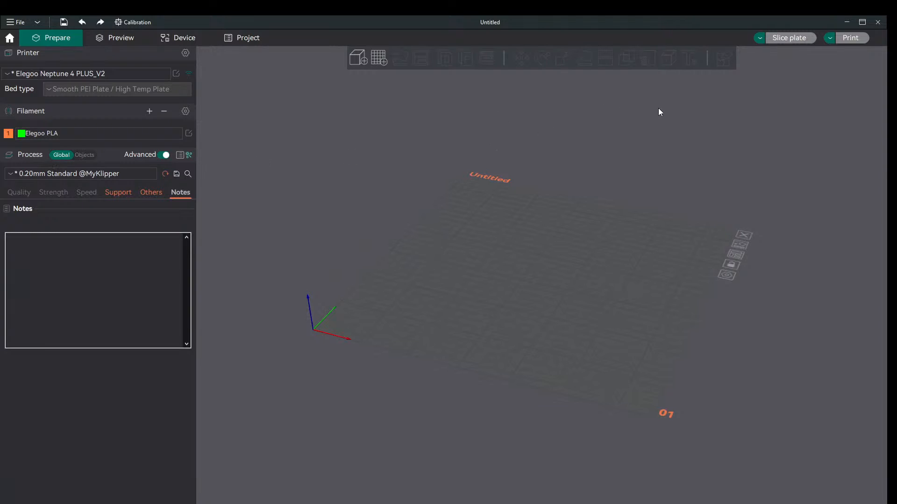
{"action": "left_click", "coordinate": [86, 193]}
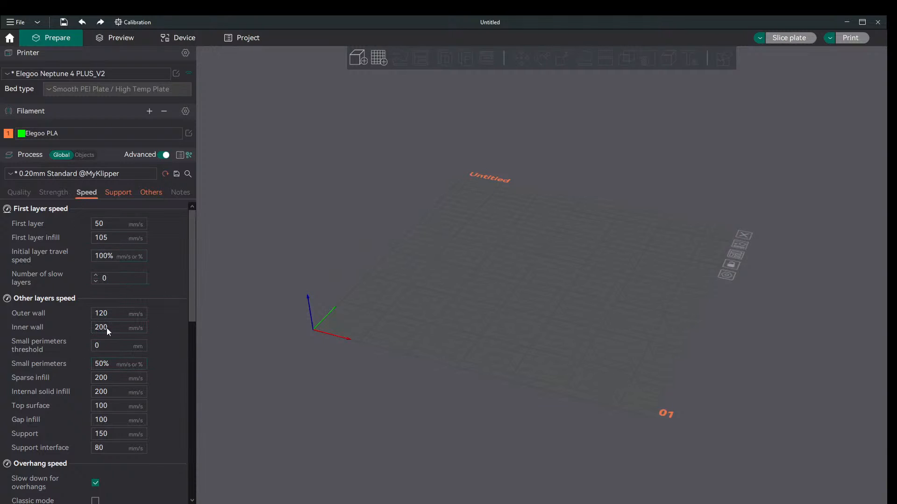
{"action": "left_click_drag", "start_coordinate": [191, 315], "coordinate": [197, 258]}
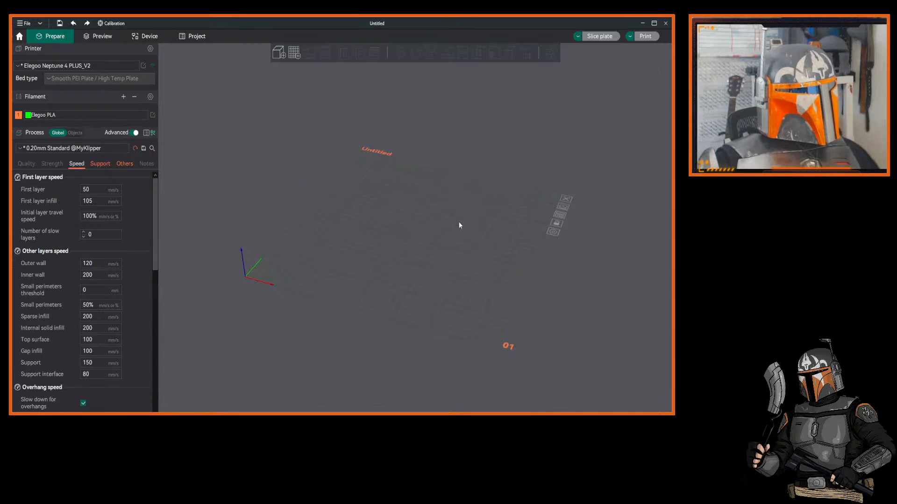
{"action": "mouse_move", "coordinate": [403, 200]}
{"action": "right_mouse_down"}
{"action": "mouse_move", "coordinate": [400, 207]}
{"action": "mouse_move", "coordinate": [411, 202]}
{"action": "right_mouse_up"}
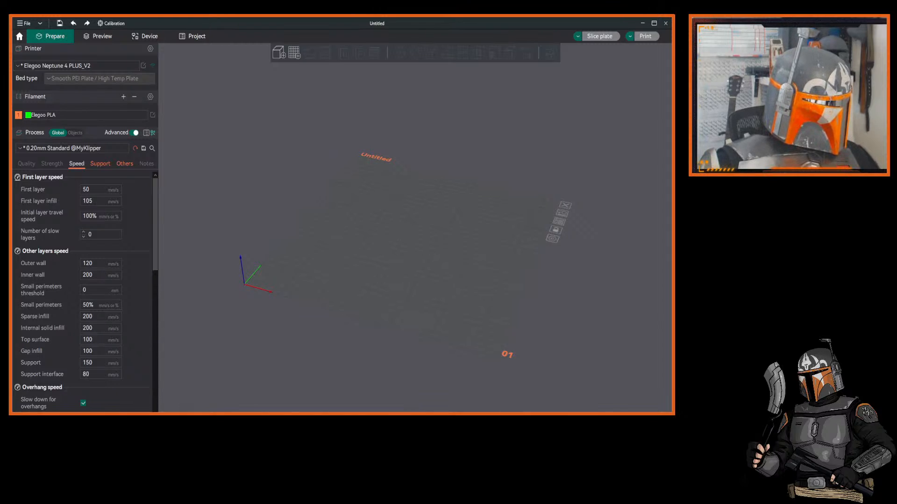
{"action": "left_click", "coordinate": [149, 410]}
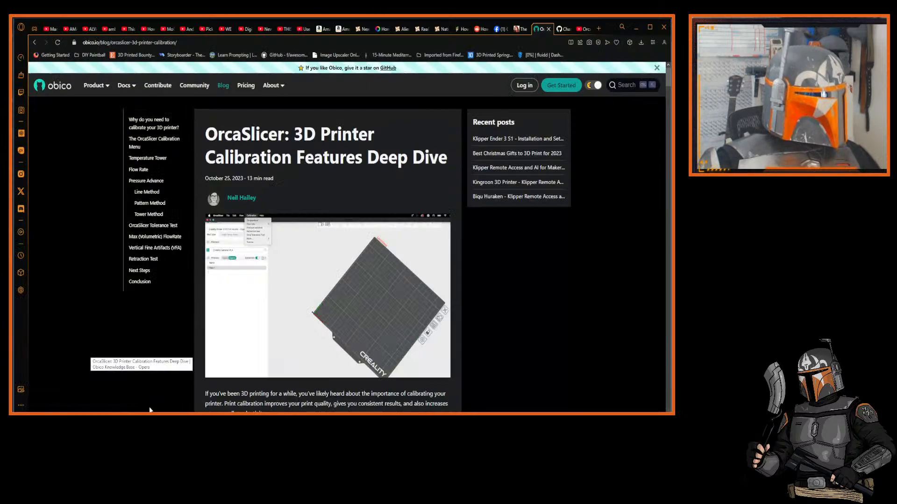
{"action": "left_click", "coordinate": [635, 27]}
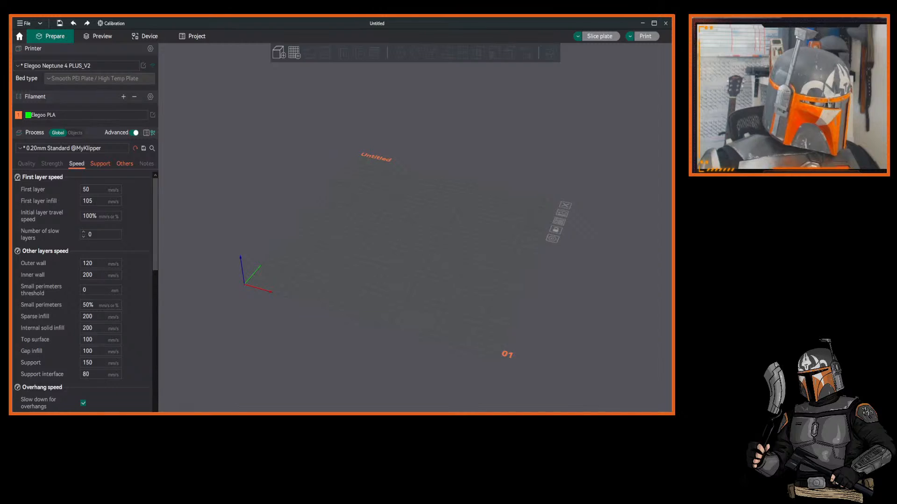
{"action": "mouse_move", "coordinate": [53, 419]}
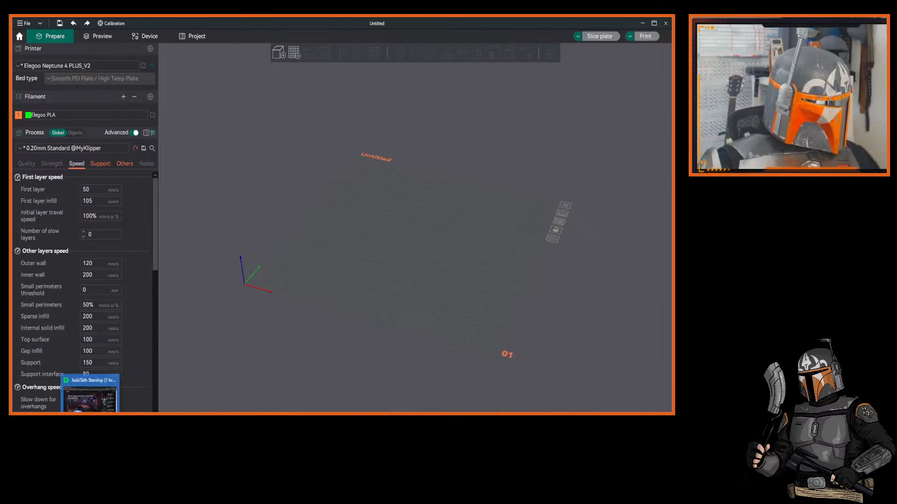
{"action": "left_click", "coordinate": [82, 398]}
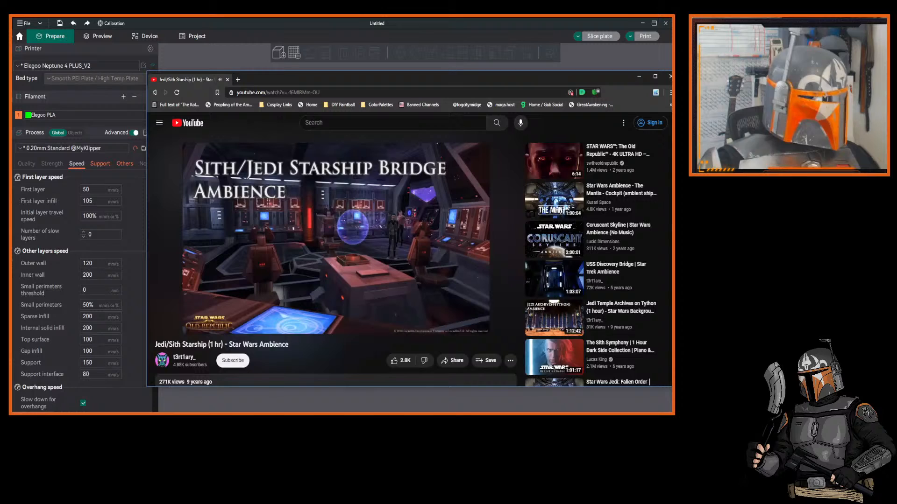
{"action": "left_click", "coordinate": [639, 77]}
{"action": "mouse_move", "coordinate": [53, 412]}
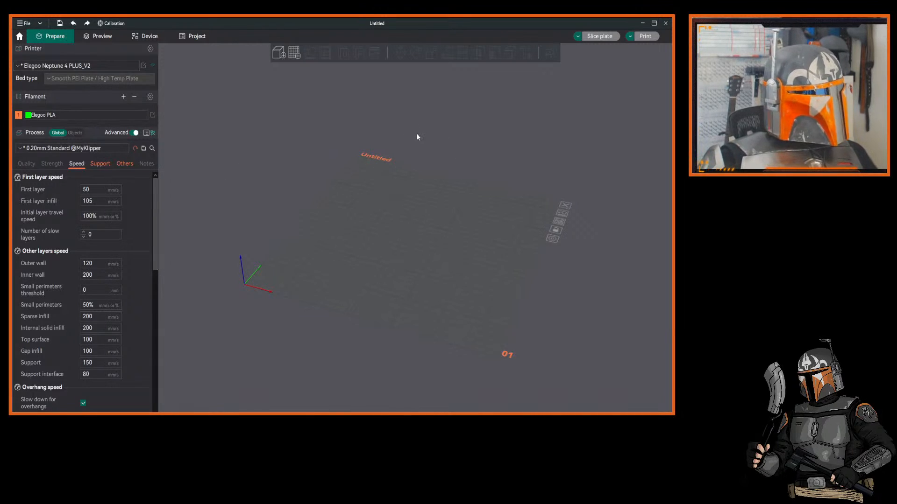
Display the available printer calibration tests for review.
{"action": "left_click", "coordinate": [111, 23]}
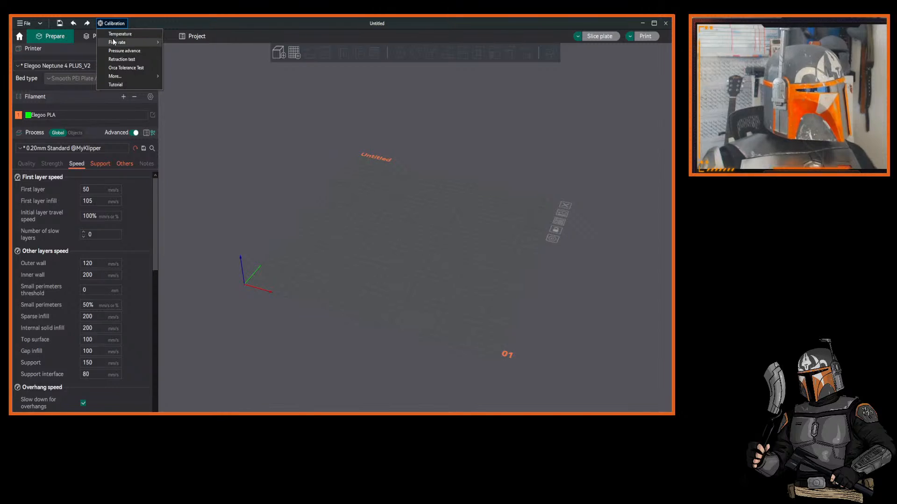
{"action": "mouse_move", "coordinate": [114, 42]}
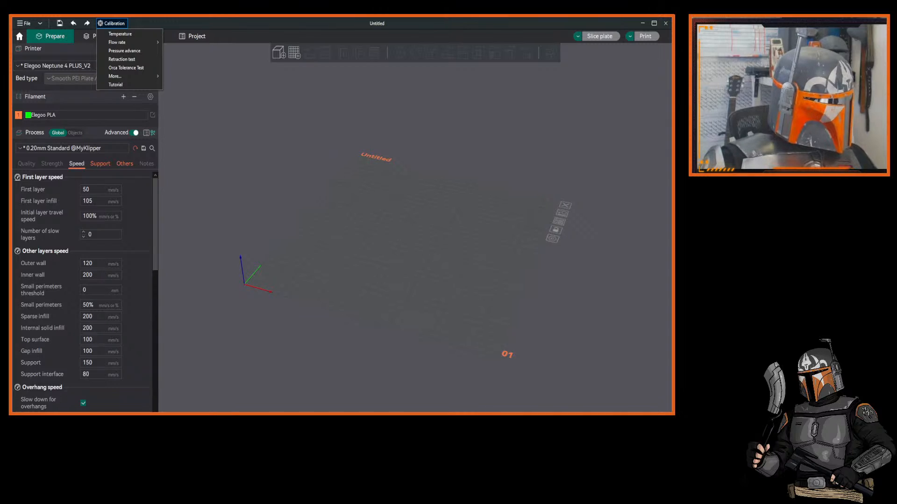
Switch to the Opera browser, bring up the Orca Slicer getting started guide video on YouTube and pause it.
{"action": "key", "text": "alt+Tab"}
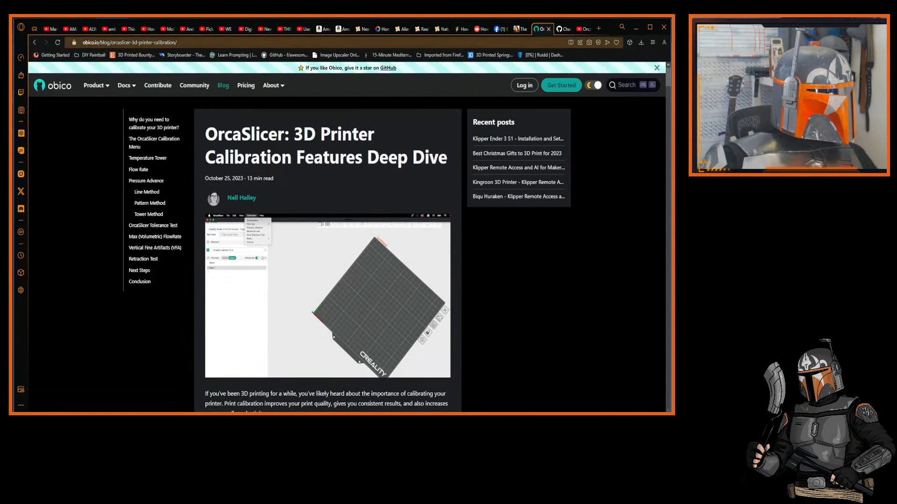
{"action": "left_click", "coordinate": [584, 30]}
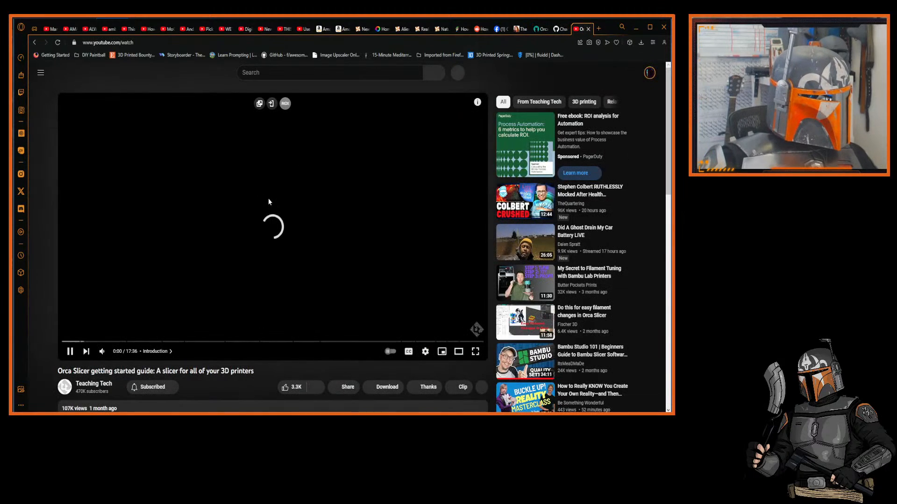
{"action": "left_click", "coordinate": [69, 352]}
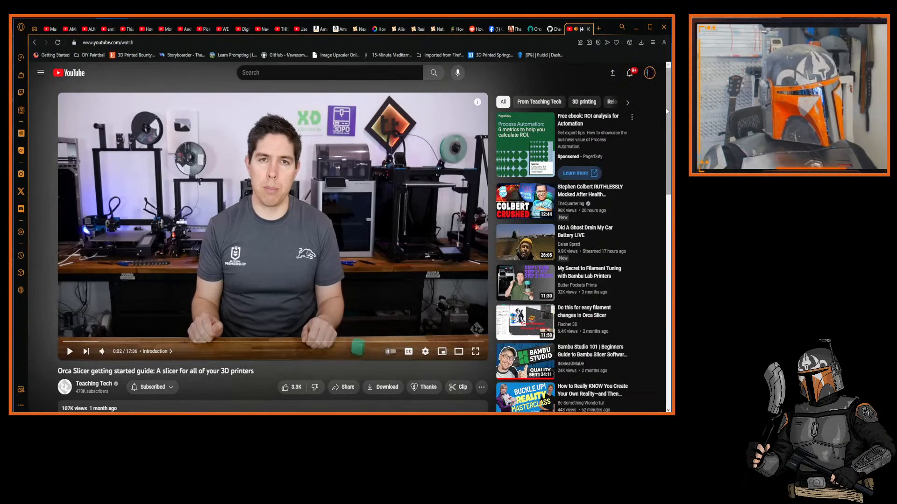
{"action": "mouse_move", "coordinate": [667, 109]}
{"action": "left_mouse_down"}
{"action": "mouse_move", "coordinate": [666, 120]}
{"action": "mouse_move", "coordinate": [664, 102]}
{"action": "left_mouse_up"}
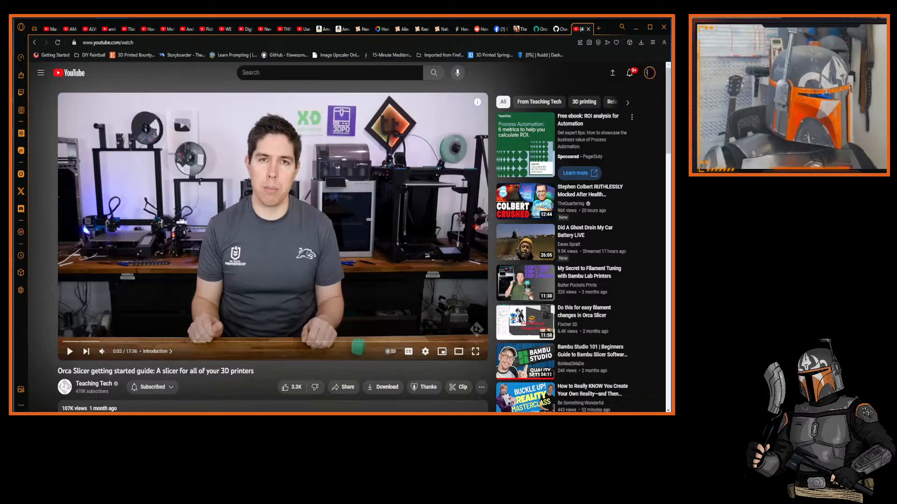
{"action": "mouse_move", "coordinate": [669, 110]}
{"action": "left_mouse_down"}
{"action": "mouse_move", "coordinate": [669, 126]}
{"action": "mouse_move", "coordinate": [668, 110]}
{"action": "left_mouse_up"}
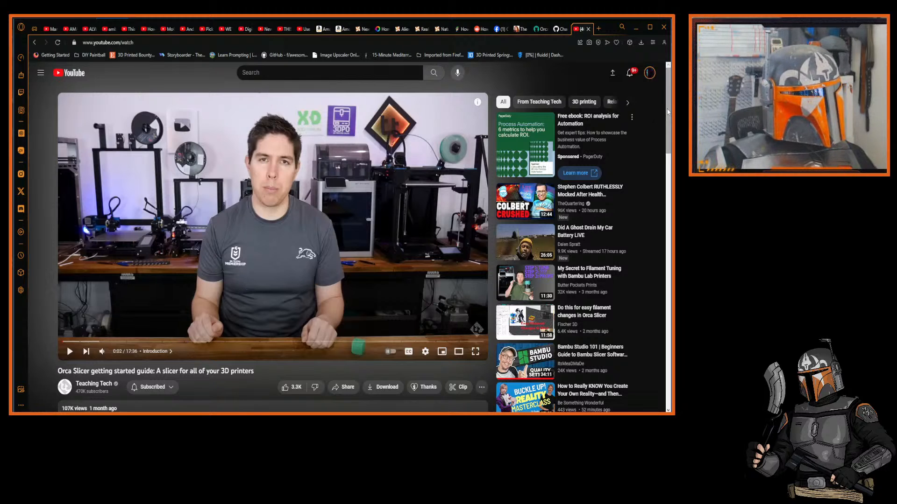
{"action": "scroll", "coordinate": [663, 139], "scroll_direction": "down", "scroll_amount": 3}
{"action": "scroll", "coordinate": [660, 165], "scroll_direction": "down", "scroll_amount": 3}
{"action": "scroll", "coordinate": [658, 119], "scroll_direction": "up", "scroll_amount": 6}
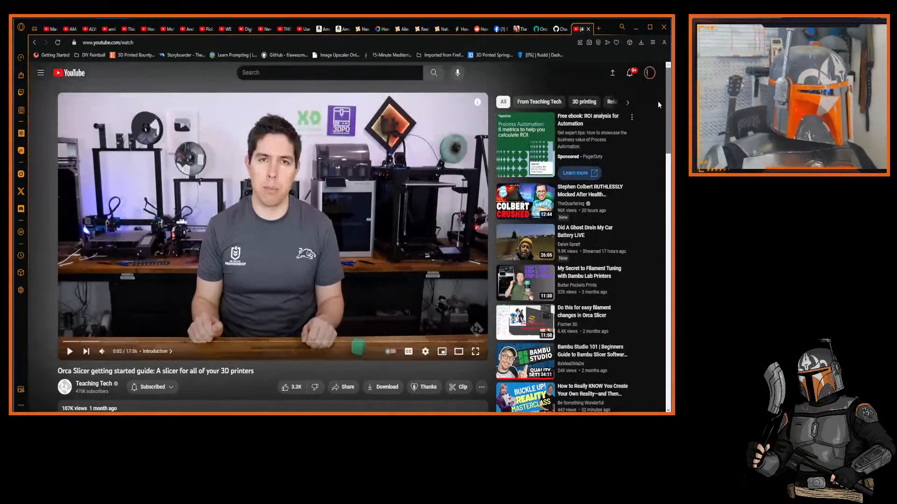
{"action": "scroll", "coordinate": [659, 98], "scroll_direction": "down", "scroll_amount": 4}
{"action": "scroll", "coordinate": [663, 88], "scroll_direction": "up", "scroll_amount": 4}
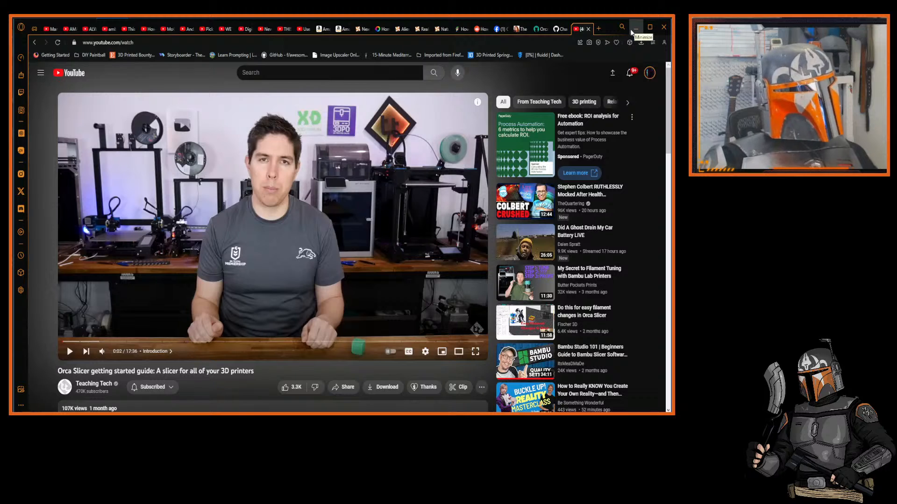
Close the OrcaSlicer GitHub discussion about model color and return to the Obico calibration article.
{"action": "left_click", "coordinate": [561, 29]}
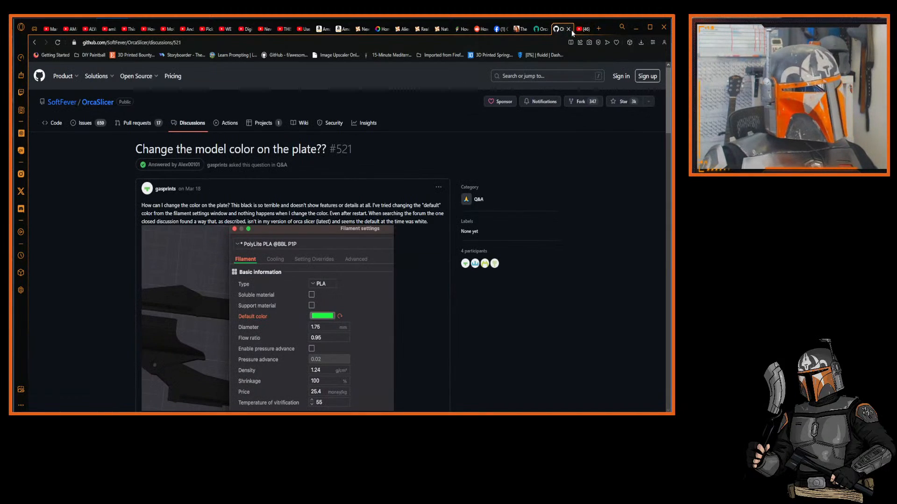
{"action": "left_click", "coordinate": [569, 29]}
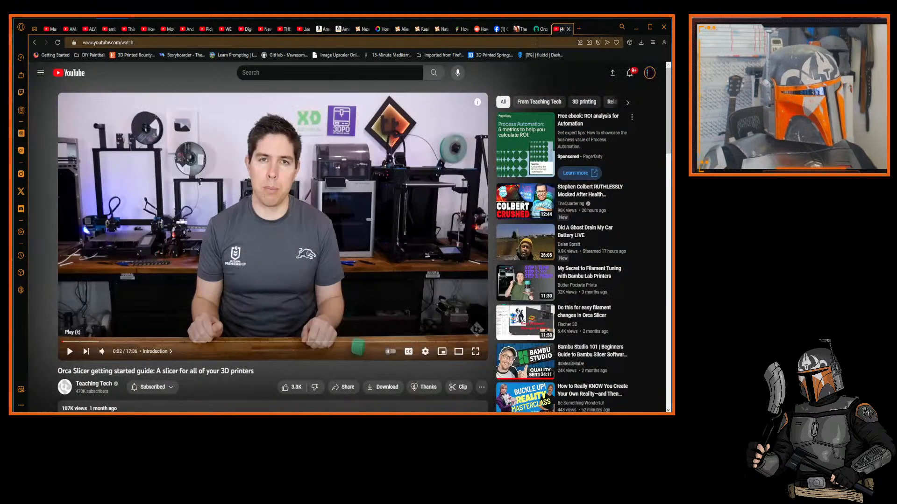
{"action": "left_click", "coordinate": [561, 29]}
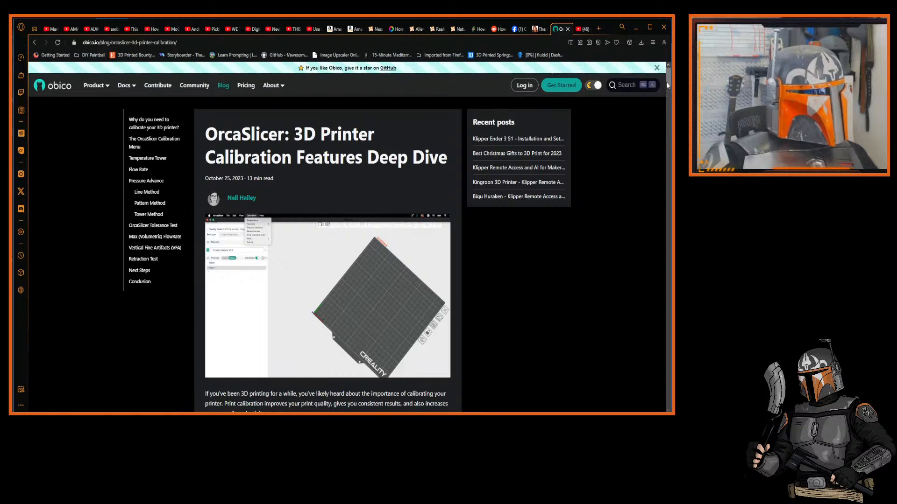
Read the article's Temperature Tower section, covering how to run the test and how to analyze its results.
{"action": "left_click", "coordinate": [145, 159]}
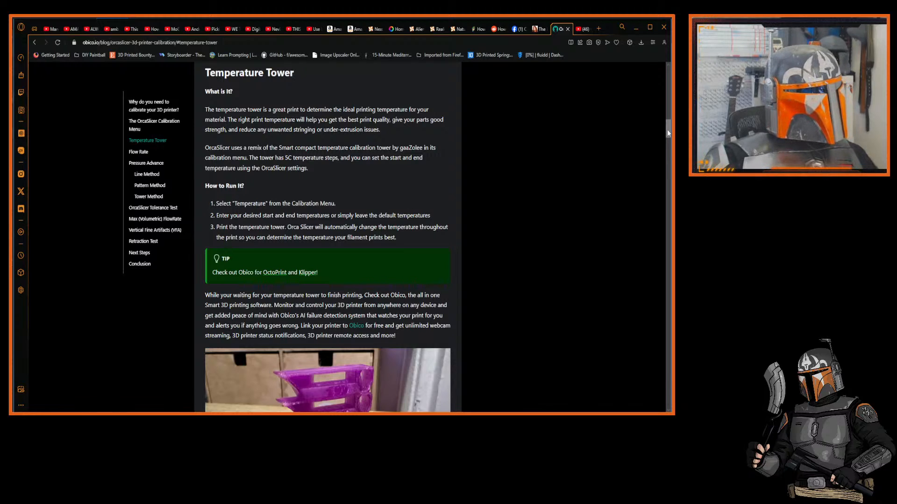
{"action": "mouse_move", "coordinate": [668, 134]}
{"action": "left_mouse_down"}
{"action": "mouse_move", "coordinate": [669, 164]}
{"action": "mouse_move", "coordinate": [668, 142]}
{"action": "left_mouse_up"}
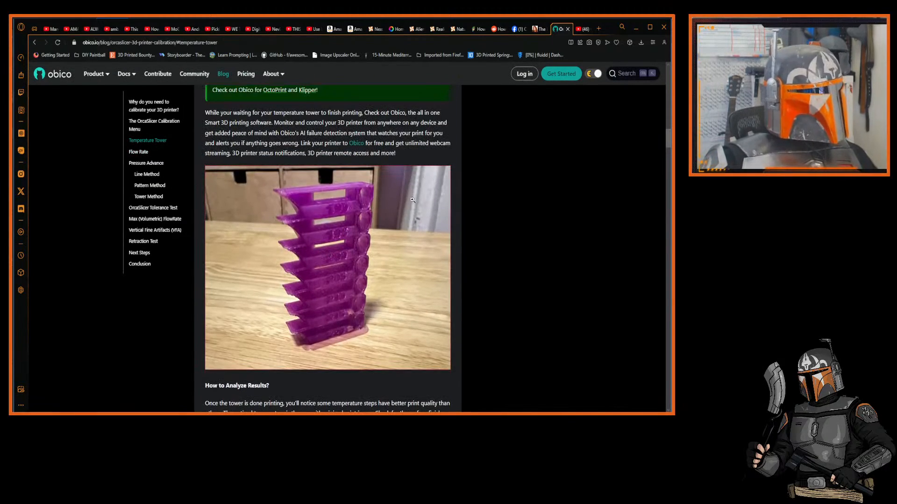
{"action": "left_click_drag", "start_coordinate": [665, 138], "coordinate": [667, 144]}
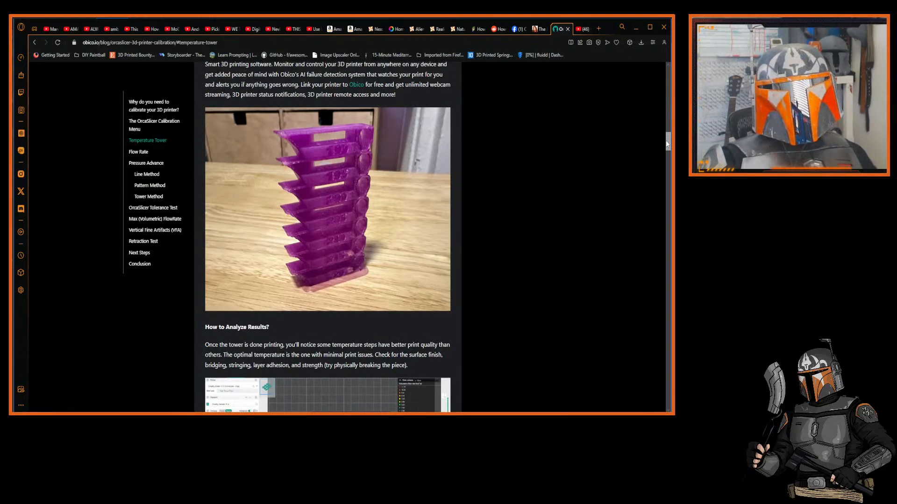
{"action": "left_click_drag", "start_coordinate": [667, 142], "coordinate": [668, 142]}
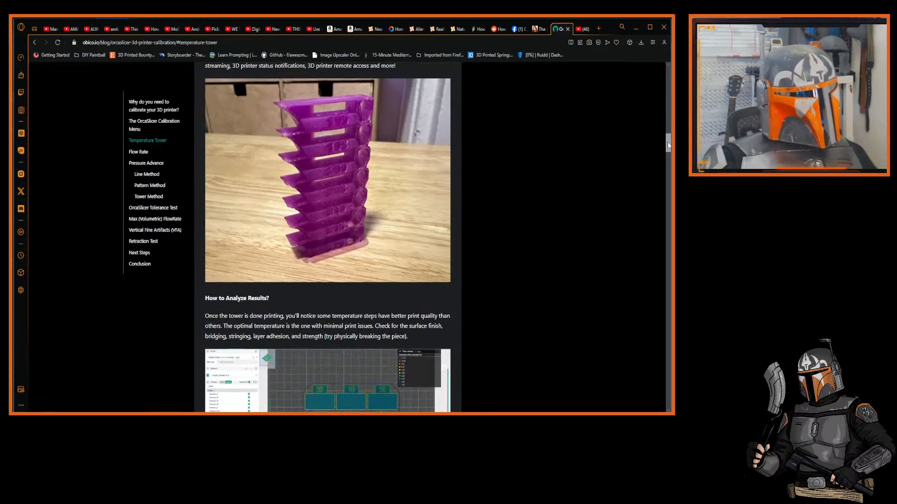
Examine the enlarged temperature tower photo in the article, then open the Flow Rate section for reading.
{"action": "left_click", "coordinate": [323, 161]}
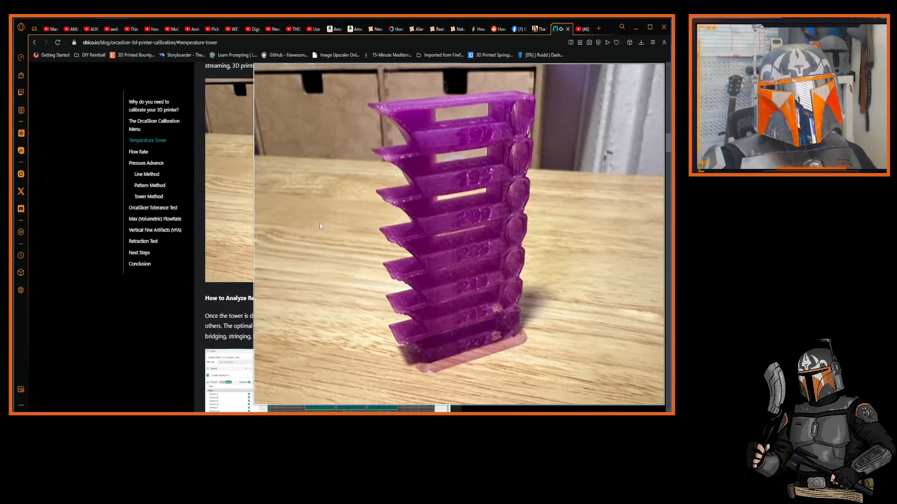
{"action": "left_click", "coordinate": [294, 224]}
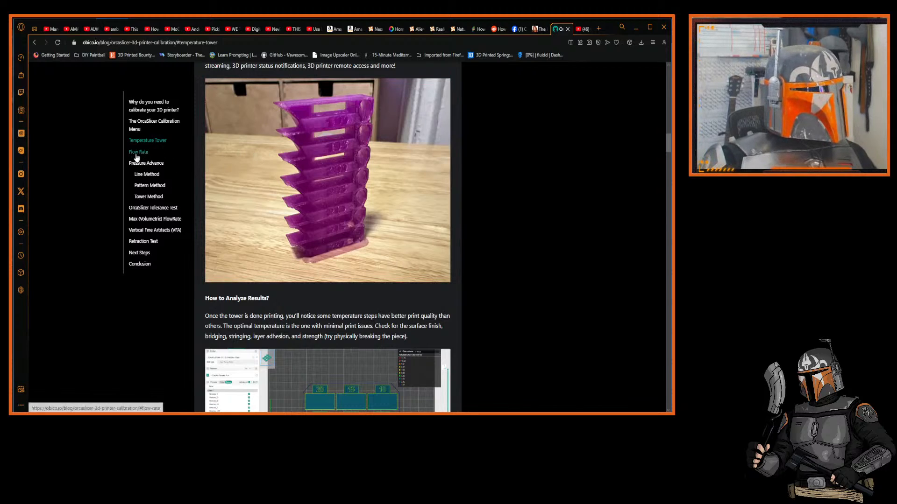
{"action": "left_click", "coordinate": [345, 177]}
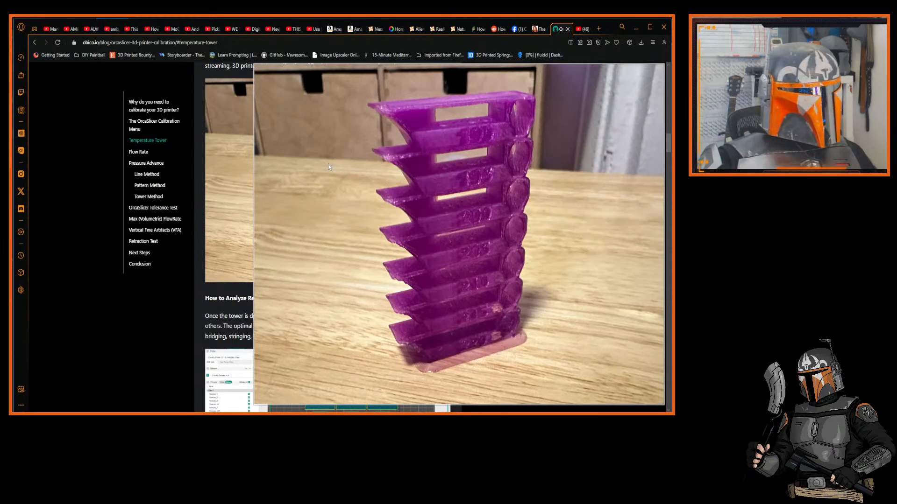
{"action": "left_click", "coordinate": [242, 180]}
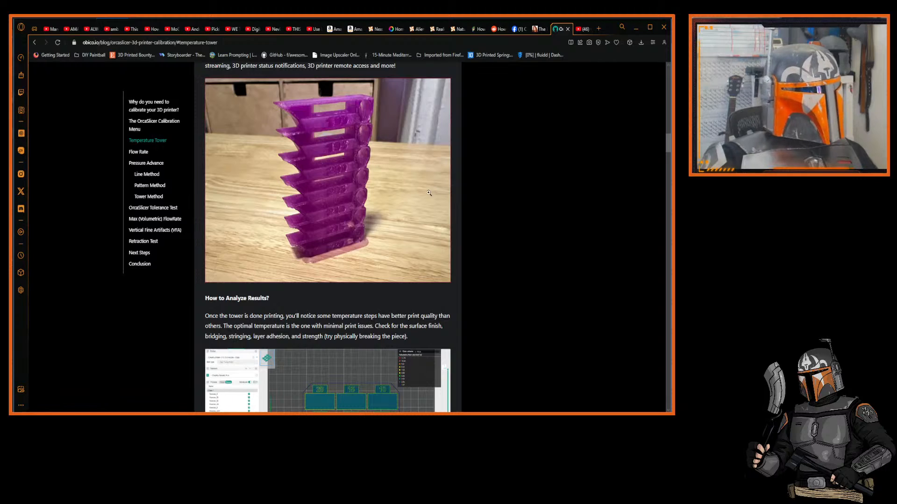
{"action": "left_click", "coordinate": [337, 179]}
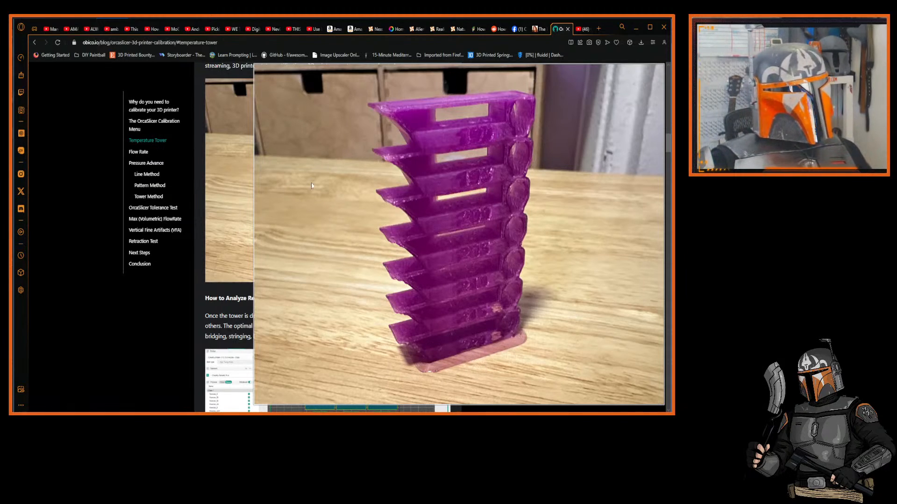
{"action": "left_click", "coordinate": [279, 181]}
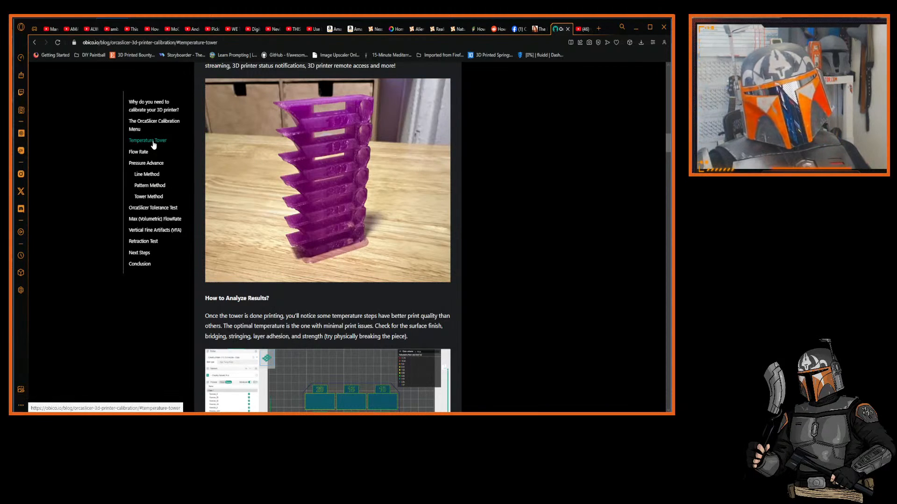
{"action": "left_click", "coordinate": [286, 164]}
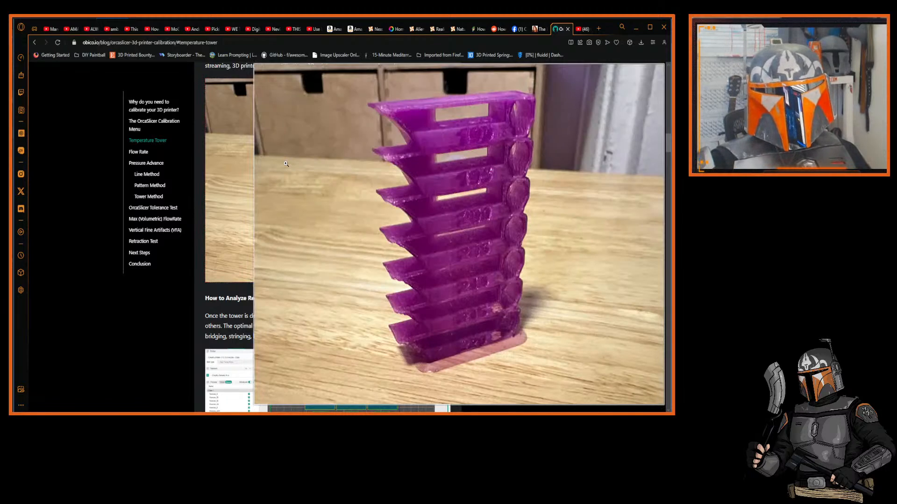
{"action": "left_click", "coordinate": [286, 164]}
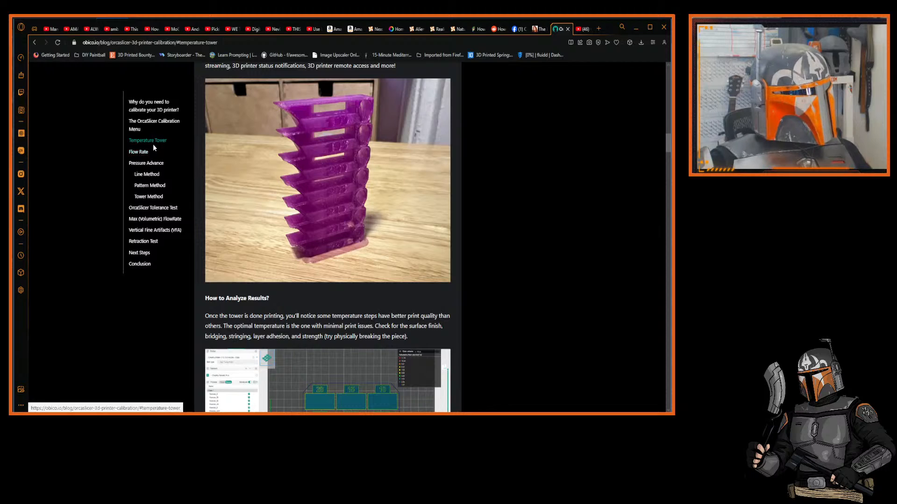
{"action": "left_click", "coordinate": [269, 185]}
{"action": "left_click", "coordinate": [261, 174]}
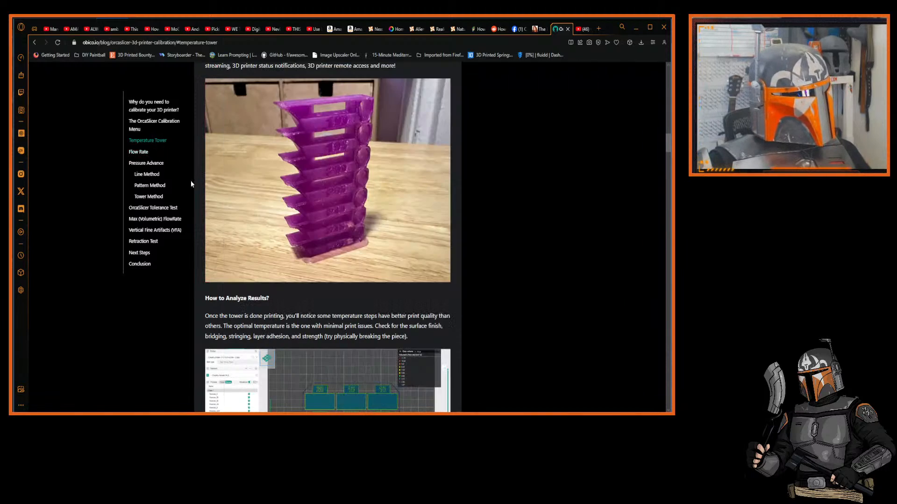
{"action": "left_click", "coordinate": [138, 153]}
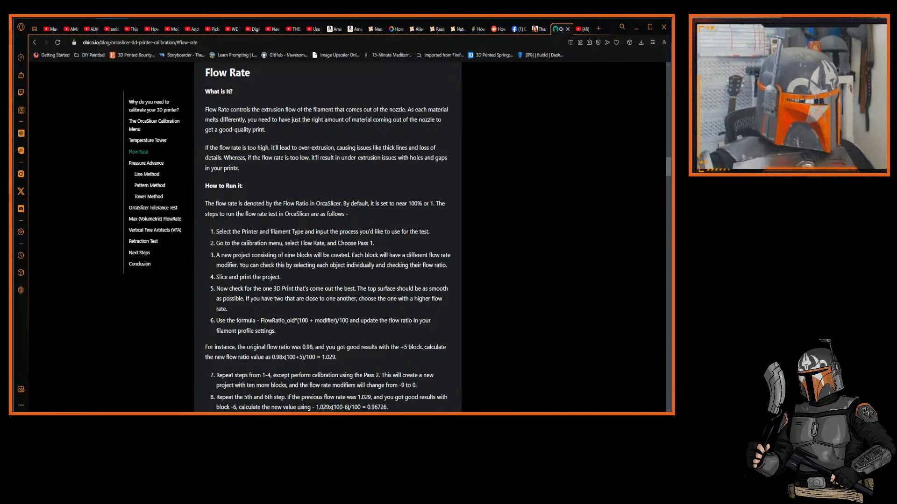
Switch to OrcaSlicer and create a Flow Rate Pass 1 calibration project, transferring the changed preset settings.
{"action": "key", "text": "alt+Tab"}
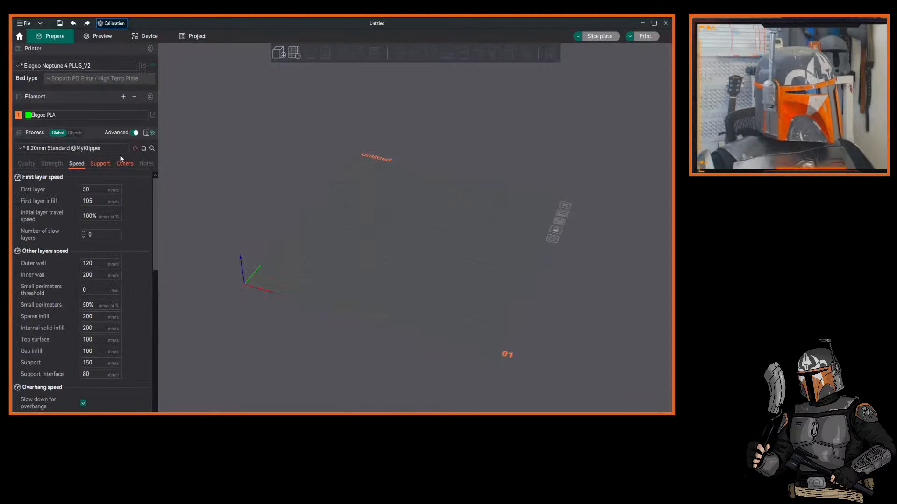
{"action": "left_click", "coordinate": [117, 23]}
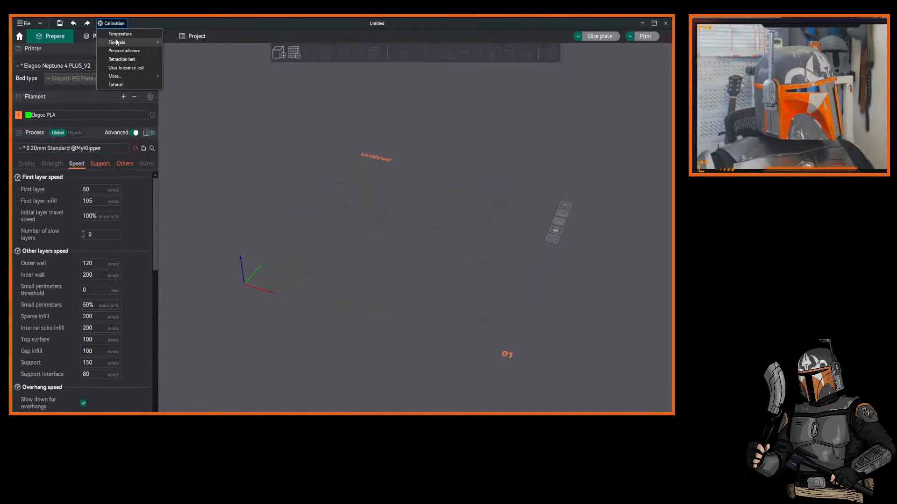
{"action": "mouse_move", "coordinate": [116, 42]}
{"action": "left_click", "coordinate": [176, 43]}
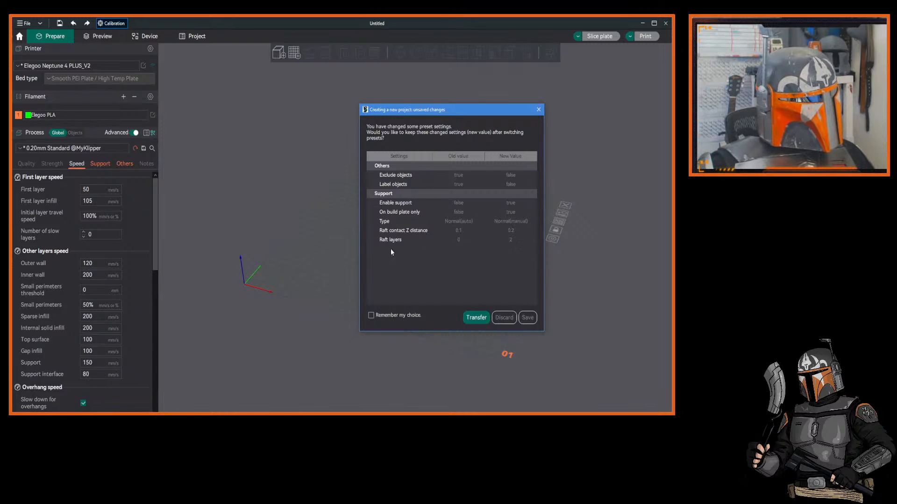
{"action": "left_click", "coordinate": [477, 319]}
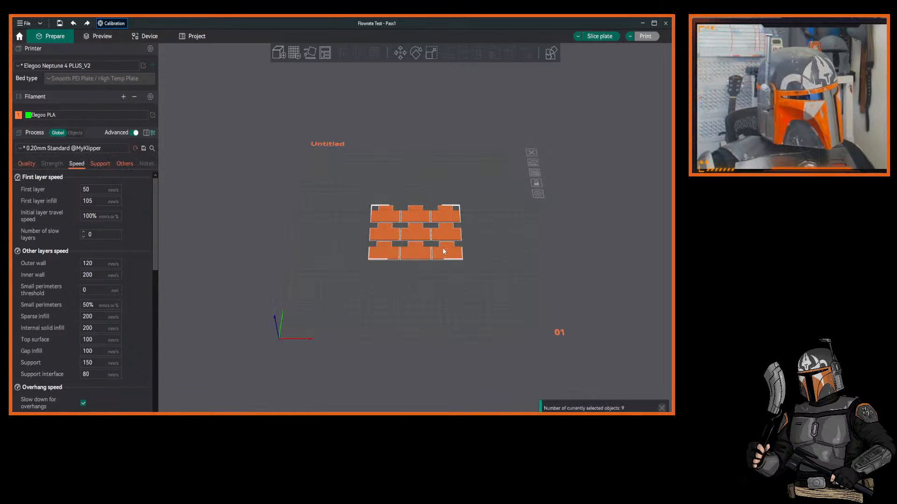
Inspect the flow rate test blocks on the plate and select several of them in the per-object list to identify each one.
{"action": "right_click_drag", "start_coordinate": [516, 222], "coordinate": [523, 204]}
{"action": "left_click_drag", "start_coordinate": [522, 204], "coordinate": [506, 216]}
{"action": "scroll", "coordinate": [507, 211], "scroll_direction": "up", "scroll_amount": 3}
{"action": "scroll", "coordinate": [507, 209], "scroll_direction": "up", "scroll_amount": 3}
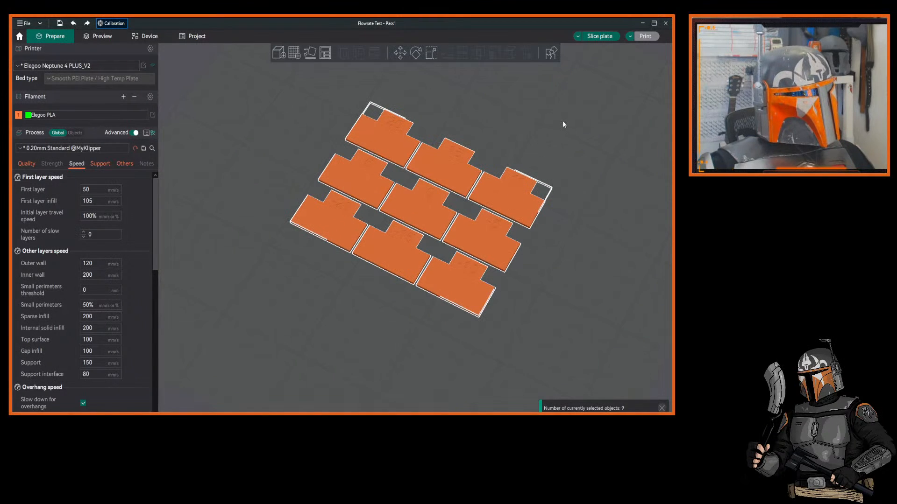
{"action": "left_click_drag", "start_coordinate": [562, 121], "coordinate": [429, 140]}
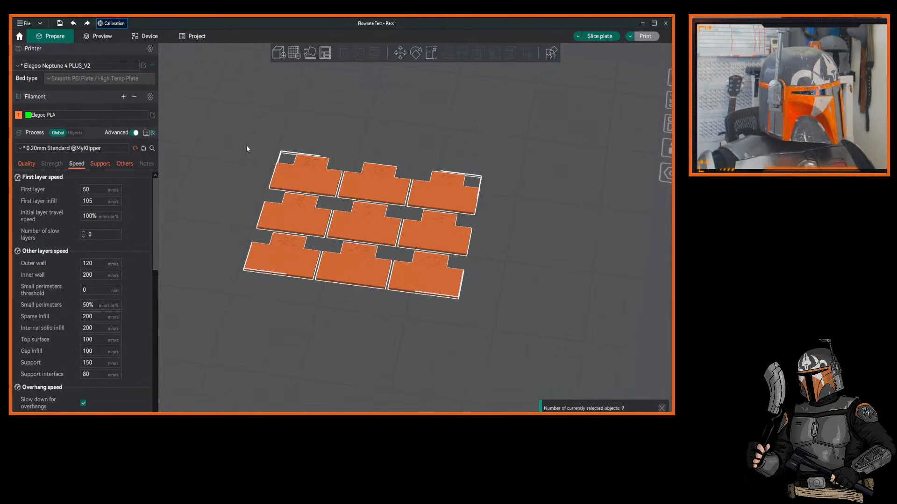
{"action": "left_click", "coordinate": [74, 133]}
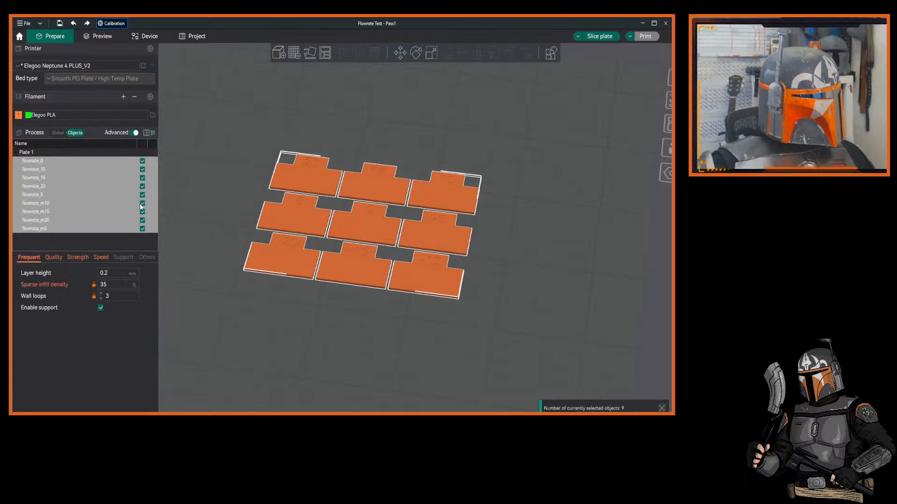
{"action": "left_click", "coordinate": [35, 161]}
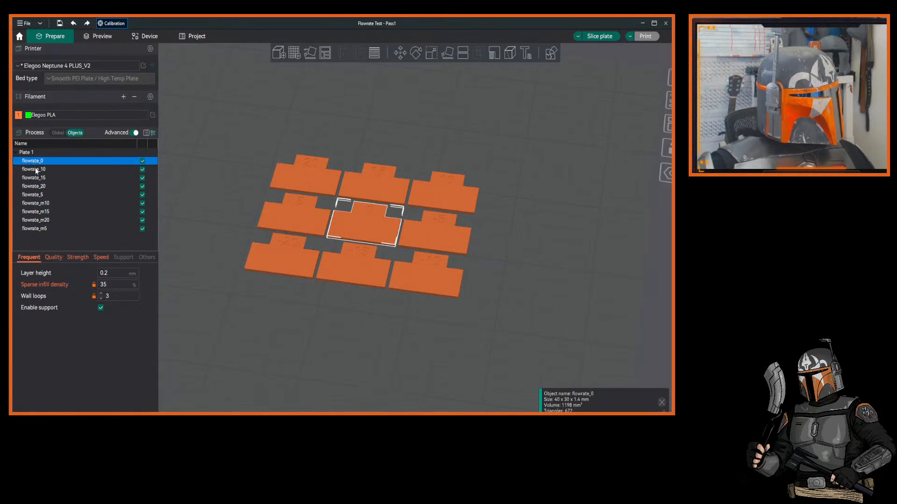
{"action": "left_click", "coordinate": [36, 170]}
{"action": "left_click", "coordinate": [37, 177]}
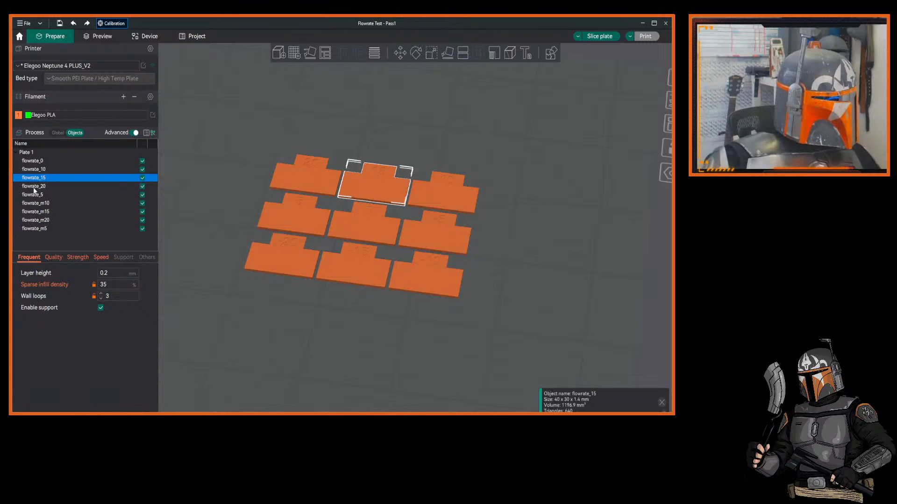
{"action": "left_click", "coordinate": [34, 187]}
{"action": "left_click", "coordinate": [34, 195]}
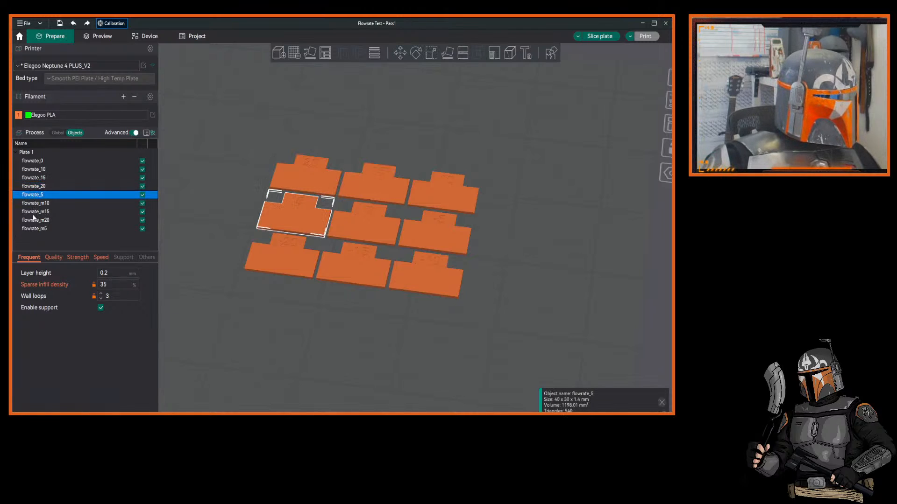
{"action": "left_click", "coordinate": [33, 163]}
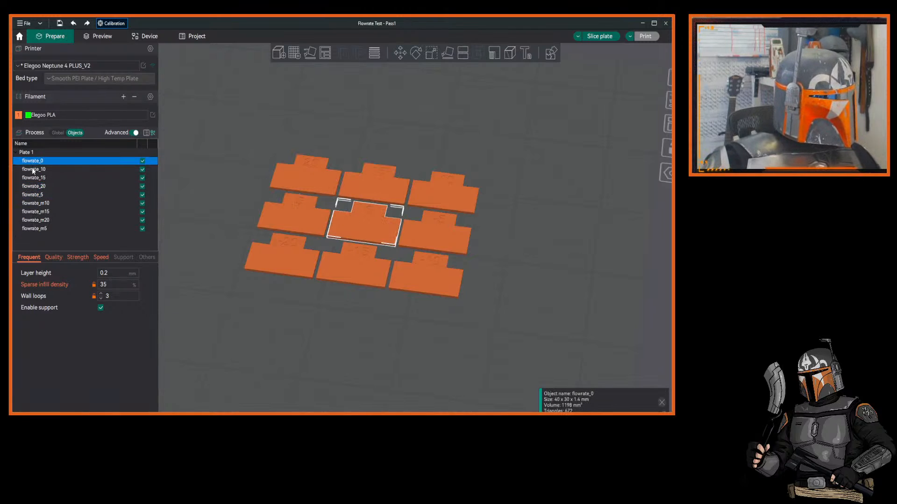
{"action": "left_click", "coordinate": [33, 170]}
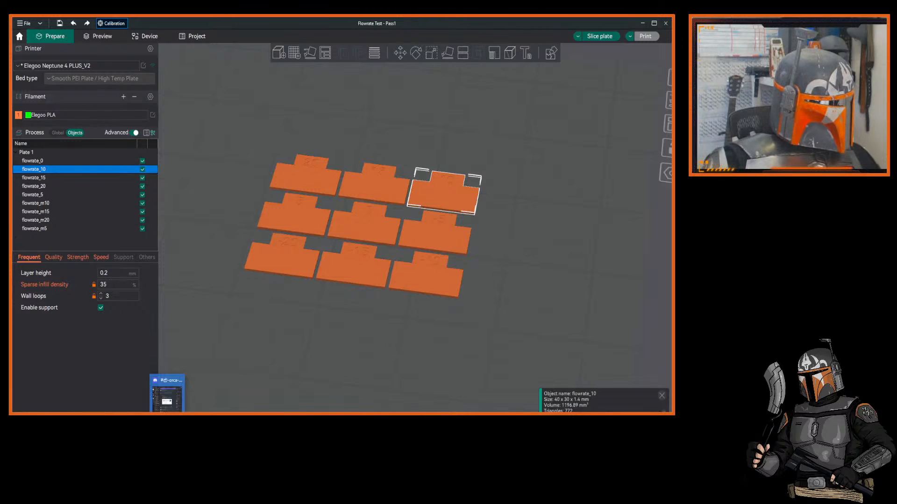
Disable support generation for the flowrate_10 block only.
{"action": "left_click", "coordinate": [141, 411]}
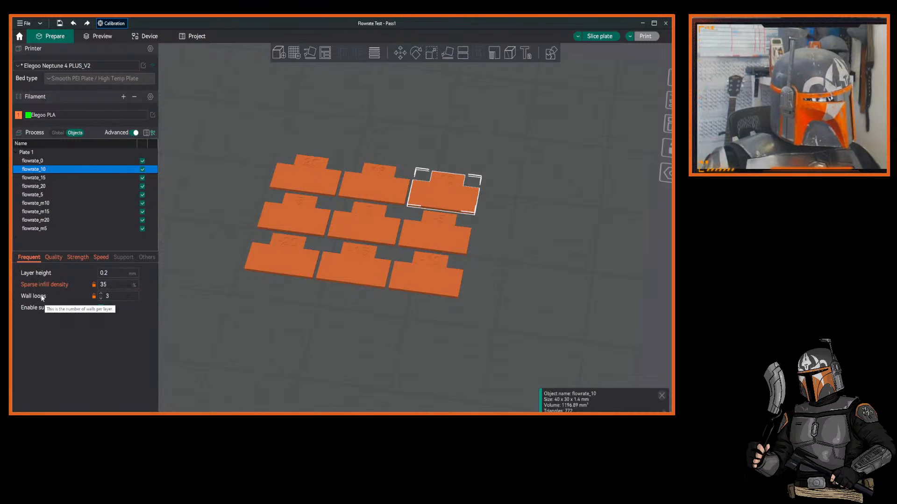
{"action": "mouse_move", "coordinate": [40, 311]}
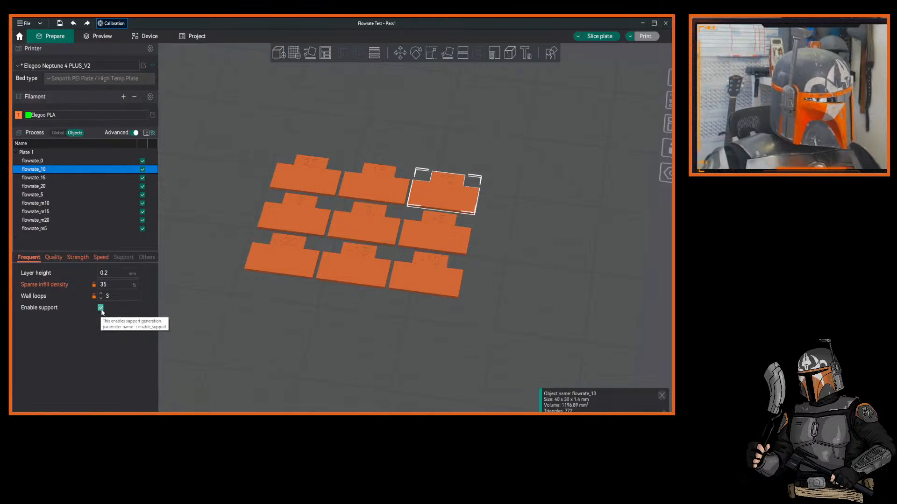
{"action": "left_click", "coordinate": [102, 310]}
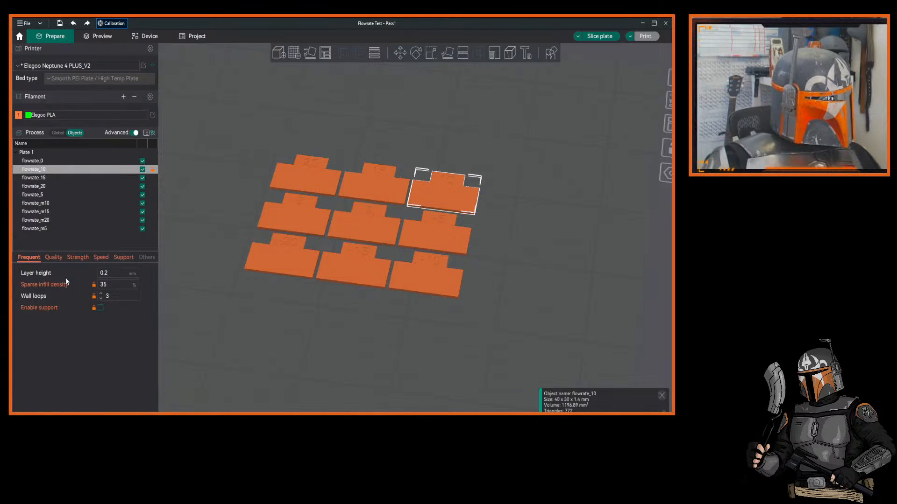
Review the flowrate_10 block's quality settings, including line widths, seam and flow ratio, and return to its frequent settings.
{"action": "left_click", "coordinate": [58, 260]}
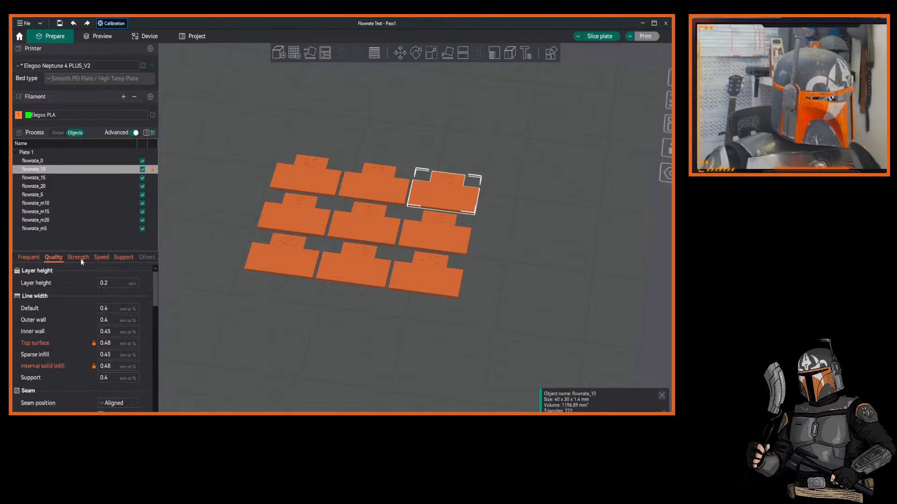
{"action": "left_click_drag", "start_coordinate": [156, 294], "coordinate": [152, 317]}
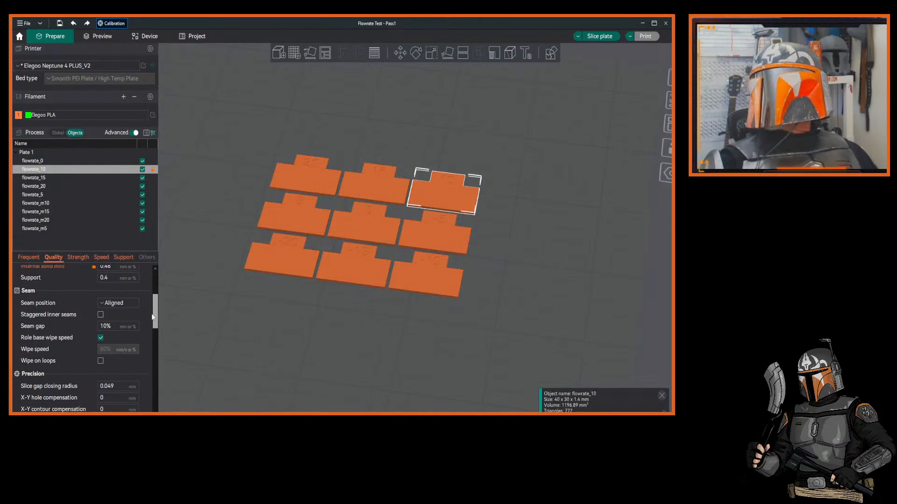
{"action": "left_click_drag", "start_coordinate": [153, 317], "coordinate": [155, 302]}
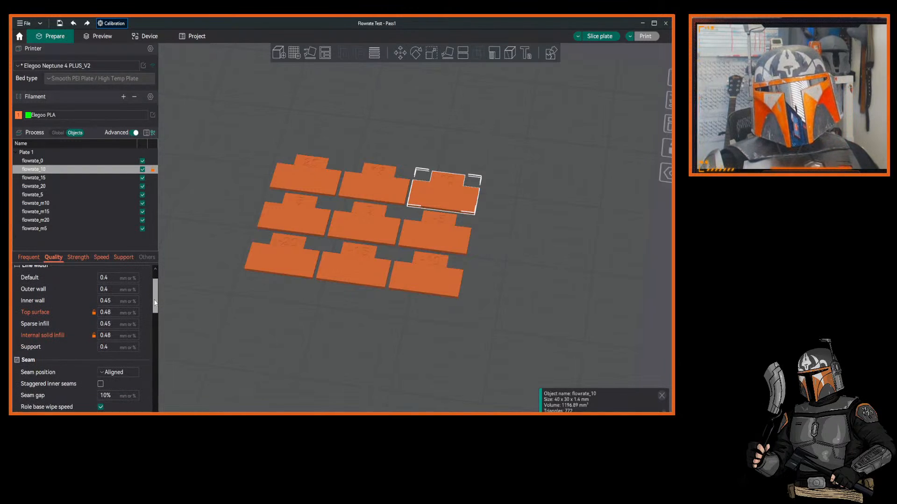
{"action": "left_click_drag", "start_coordinate": [155, 302], "coordinate": [167, 287]}
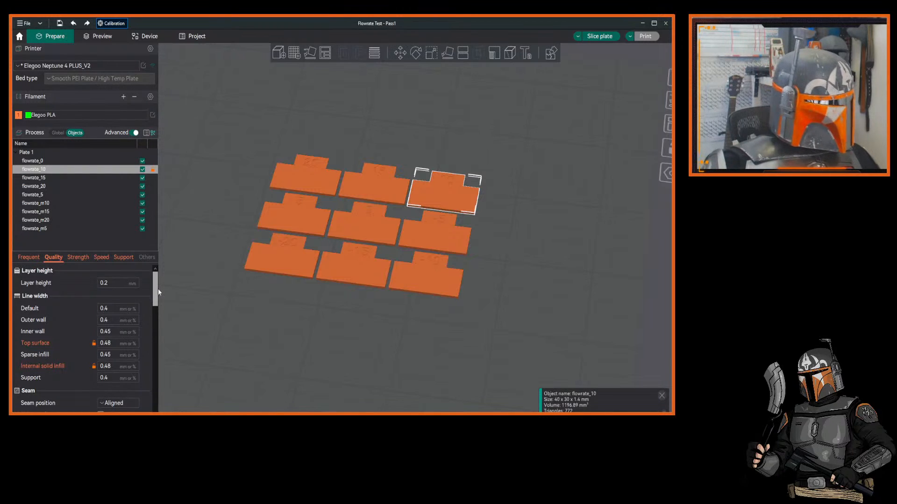
{"action": "scroll", "coordinate": [158, 292], "scroll_direction": "down", "scroll_amount": 2}
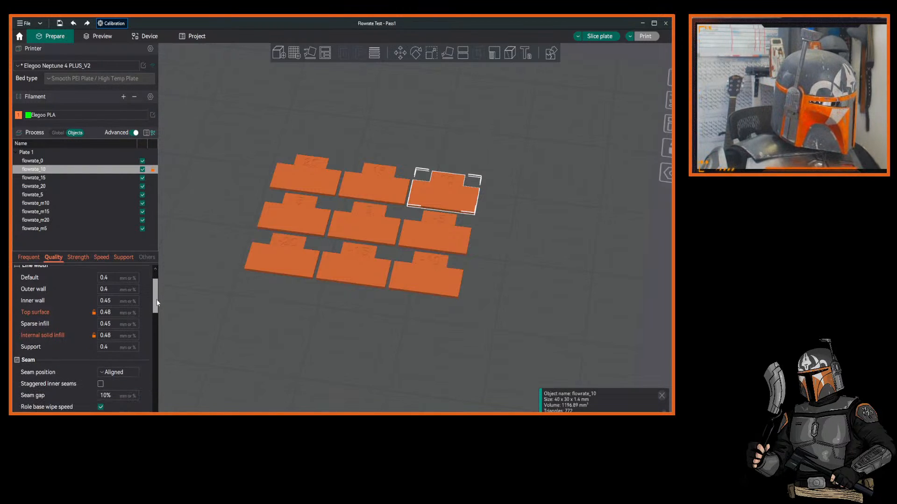
{"action": "scroll", "coordinate": [157, 303], "scroll_direction": "down", "scroll_amount": 15}
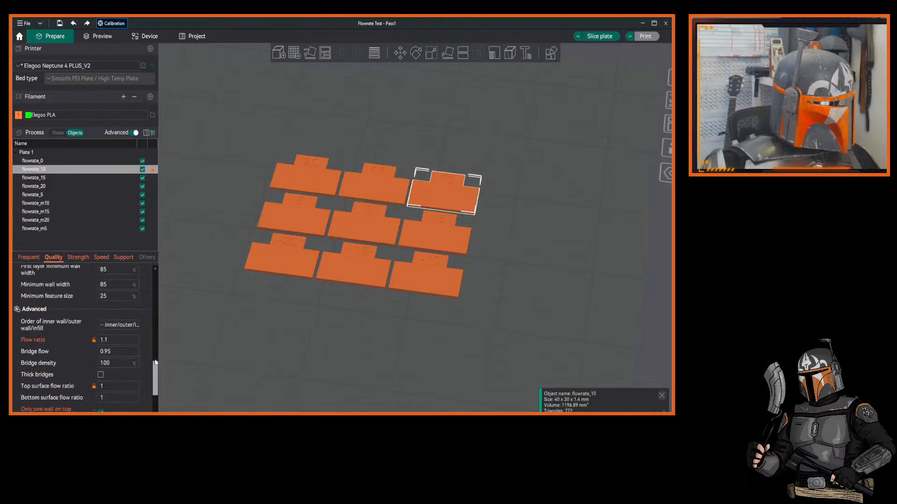
{"action": "left_click_drag", "start_coordinate": [155, 360], "coordinate": [159, 256]}
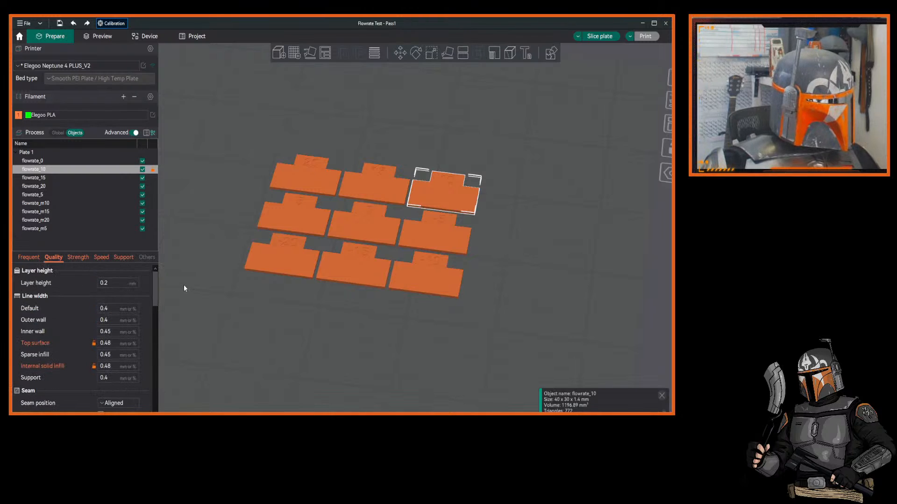
{"action": "left_click_drag", "start_coordinate": [155, 294], "coordinate": [144, 264]}
{"action": "left_click", "coordinate": [27, 257]}
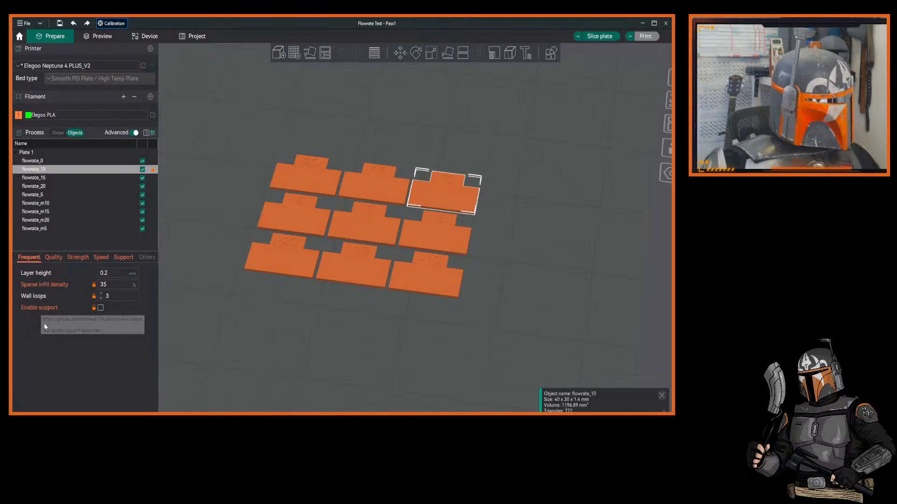
Select the flow rate blocks one after another in the object list and compare their individual settings with those of flowrate_10.
{"action": "left_click", "coordinate": [32, 161]}
{"action": "left_click", "coordinate": [34, 169]}
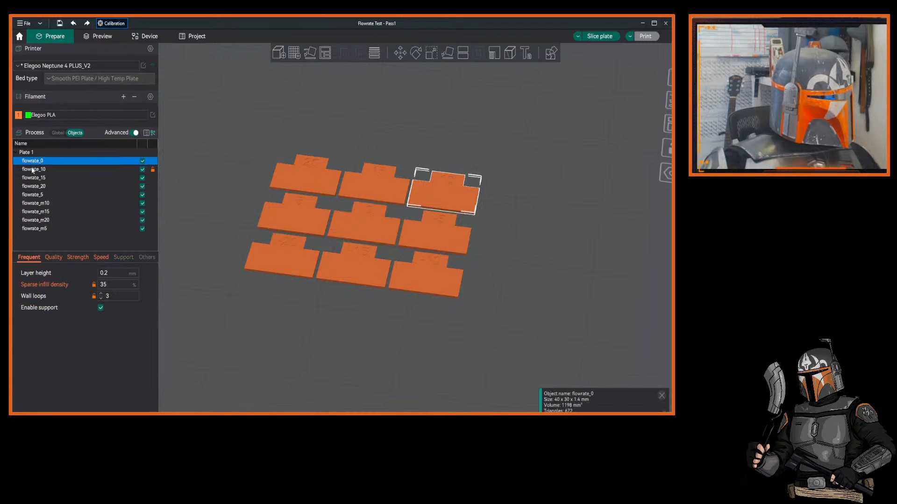
{"action": "left_click", "coordinate": [31, 179]}
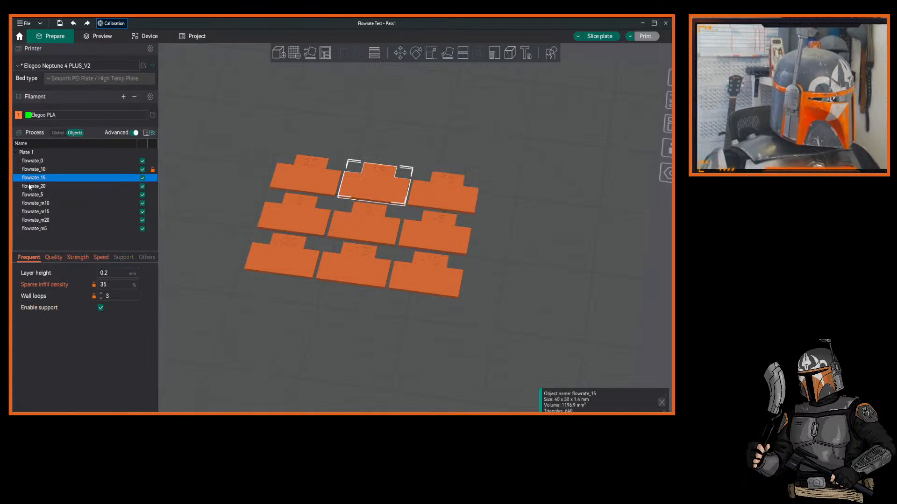
{"action": "left_click", "coordinate": [29, 187]}
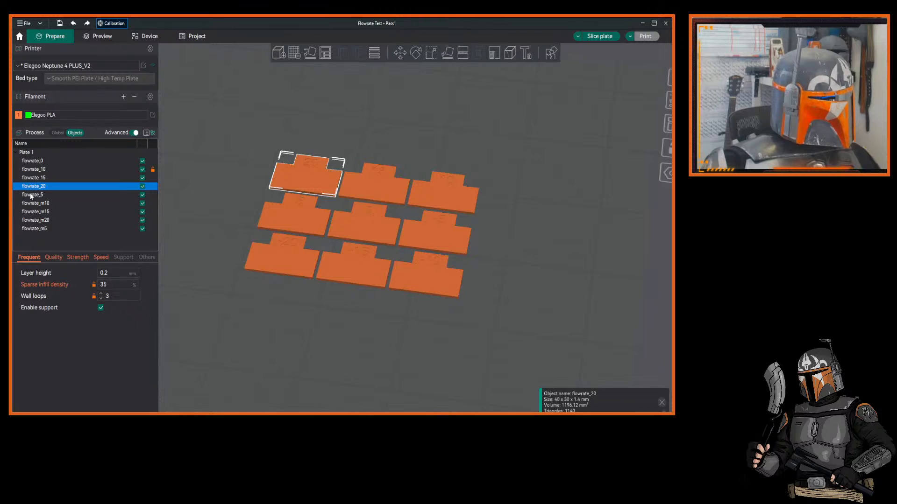
{"action": "left_click", "coordinate": [30, 197]}
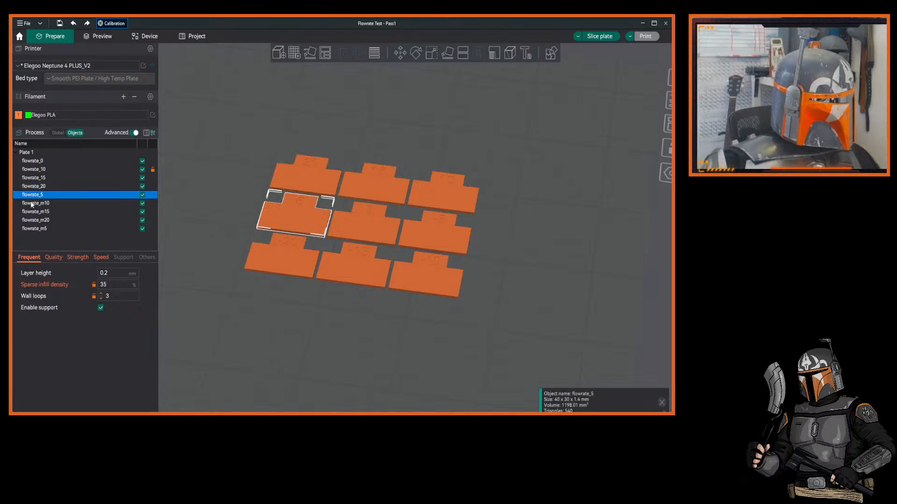
{"action": "left_click", "coordinate": [32, 204]}
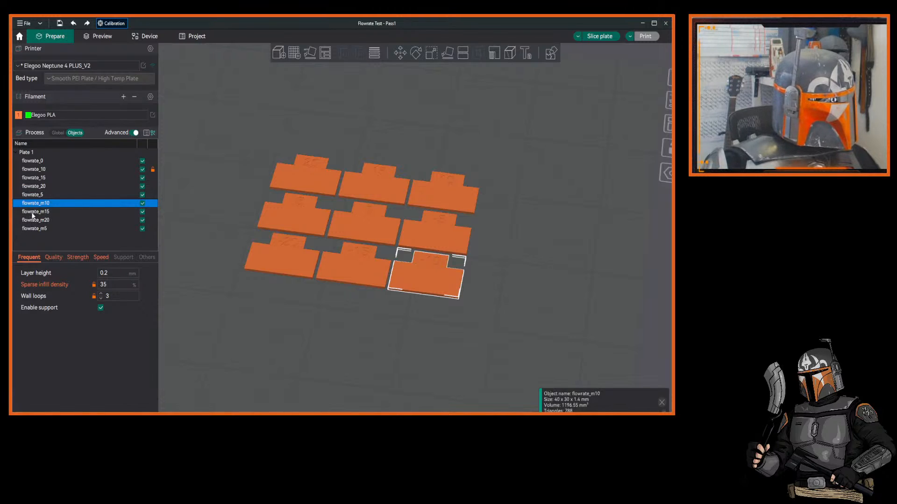
{"action": "left_click", "coordinate": [32, 213]}
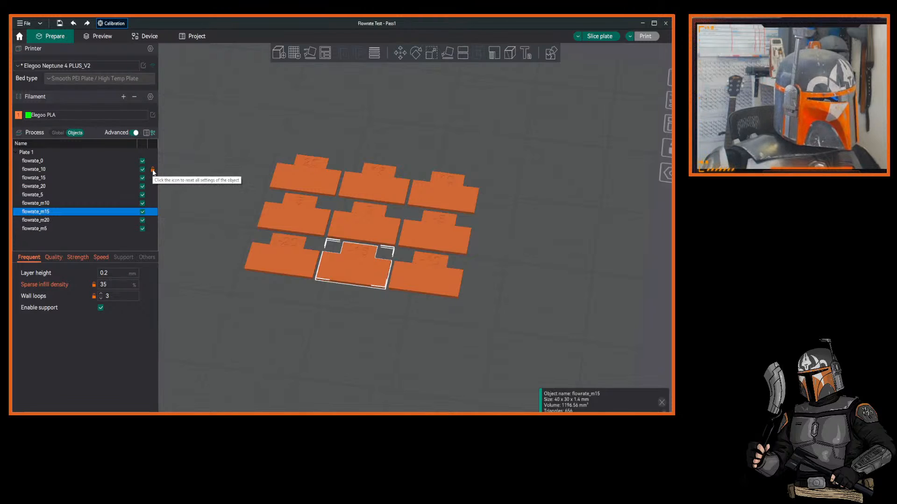
{"action": "left_click", "coordinate": [44, 171]}
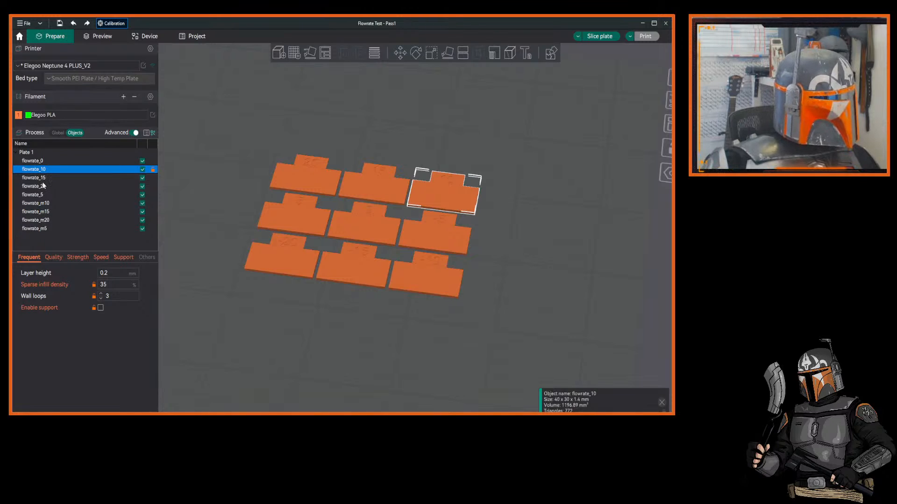
{"action": "left_click", "coordinate": [42, 180]}
{"action": "left_click", "coordinate": [43, 188]}
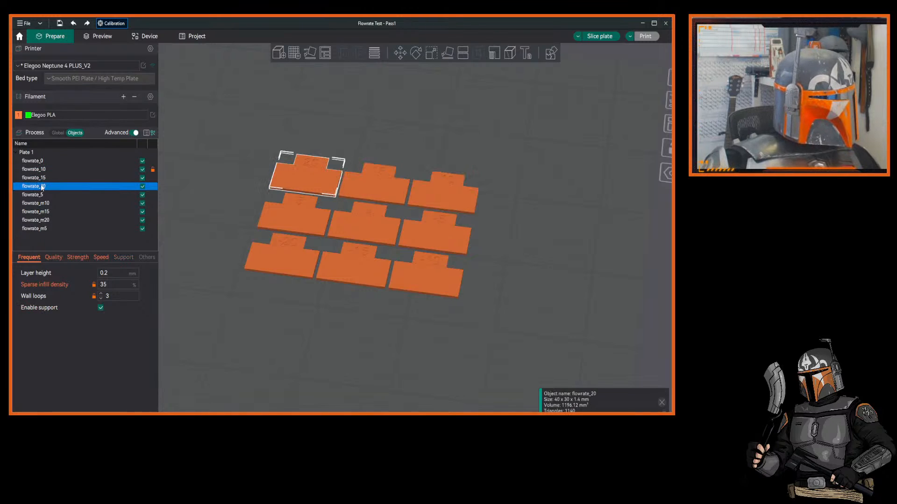
{"action": "left_click", "coordinate": [41, 229]}
{"action": "left_click", "coordinate": [40, 219]}
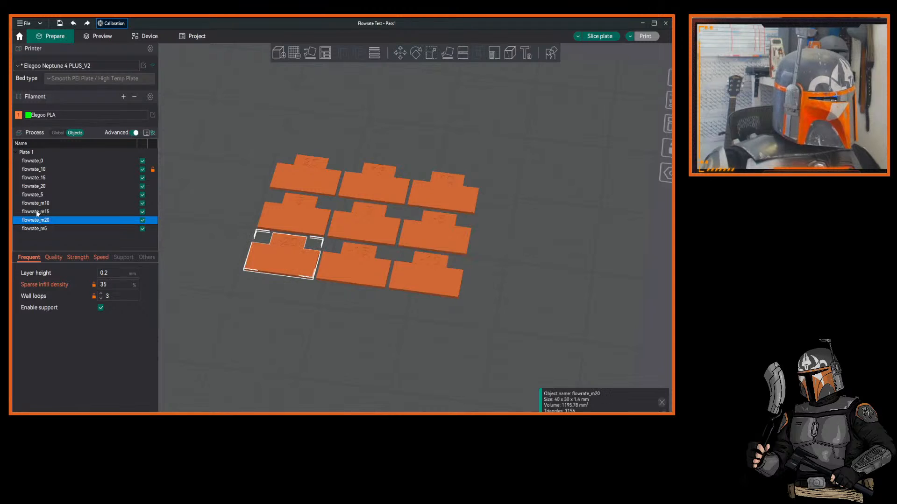
{"action": "left_click", "coordinate": [37, 212]}
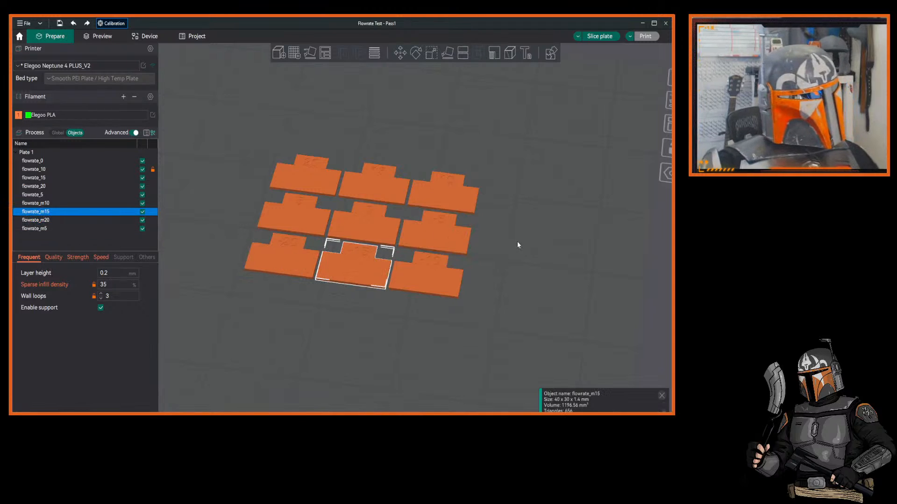
Slice the plate of flow rate blocks and examine the supports around them in the toolpath preview.
{"action": "right_click_drag", "start_coordinate": [517, 242], "coordinate": [533, 240]}
{"action": "left_click_drag", "start_coordinate": [532, 240], "coordinate": [529, 239]}
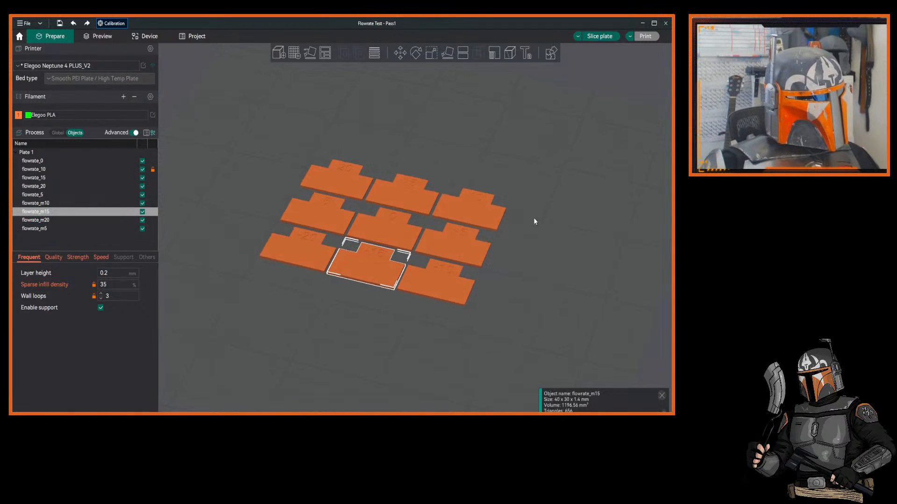
{"action": "right_click_drag", "start_coordinate": [533, 197], "coordinate": [531, 188]}
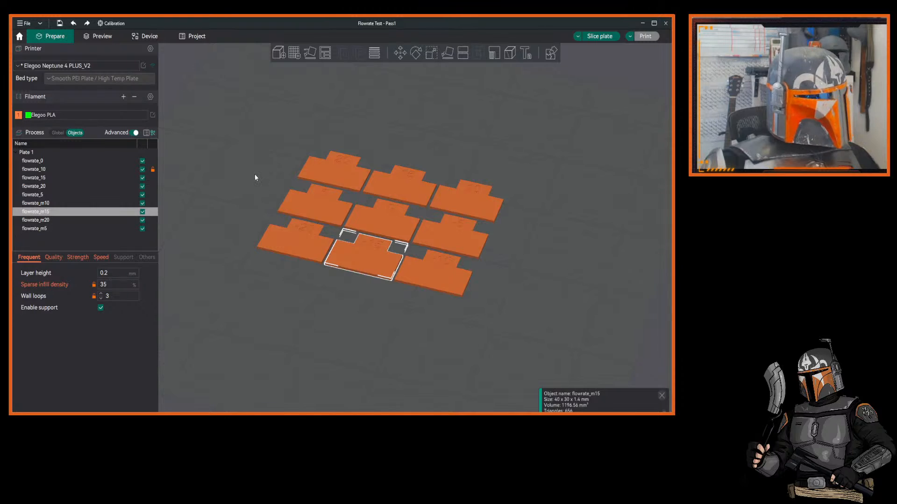
{"action": "left_click", "coordinate": [599, 36]}
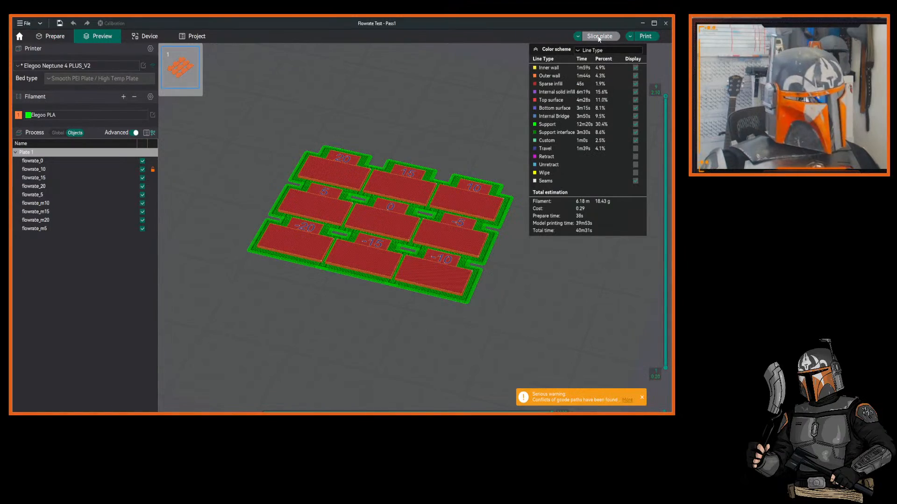
{"action": "scroll", "coordinate": [405, 230], "scroll_direction": "up", "scroll_amount": 8}
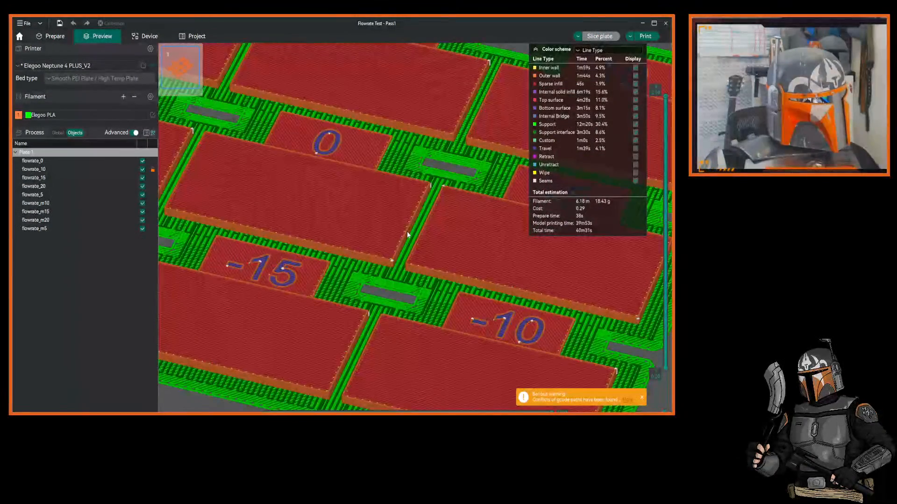
{"action": "scroll", "coordinate": [406, 234], "scroll_direction": "down", "scroll_amount": 8}
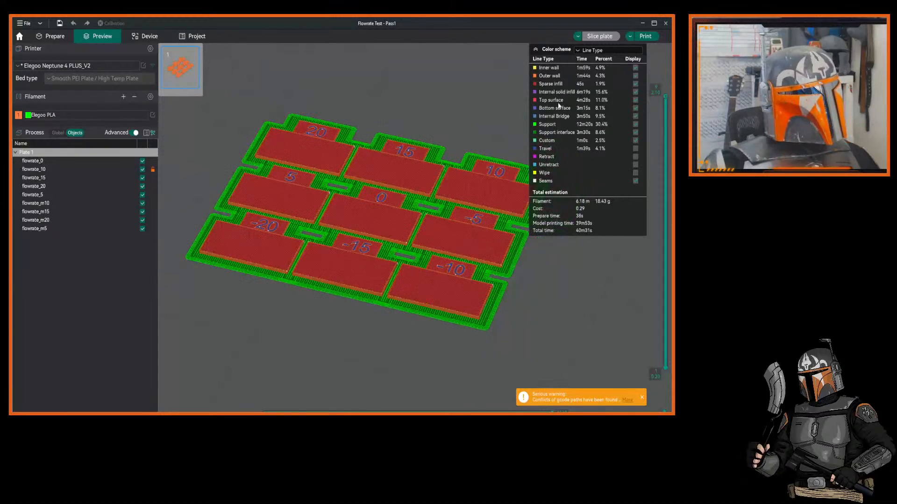
Return to plate preparation and set the raft layers to 0 in the global support settings.
{"action": "left_click", "coordinate": [54, 37]}
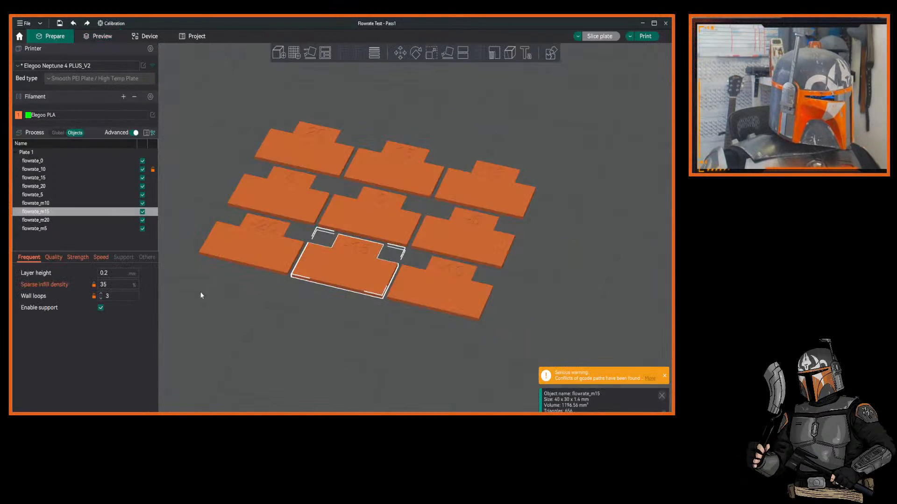
{"action": "left_click", "coordinate": [26, 153]}
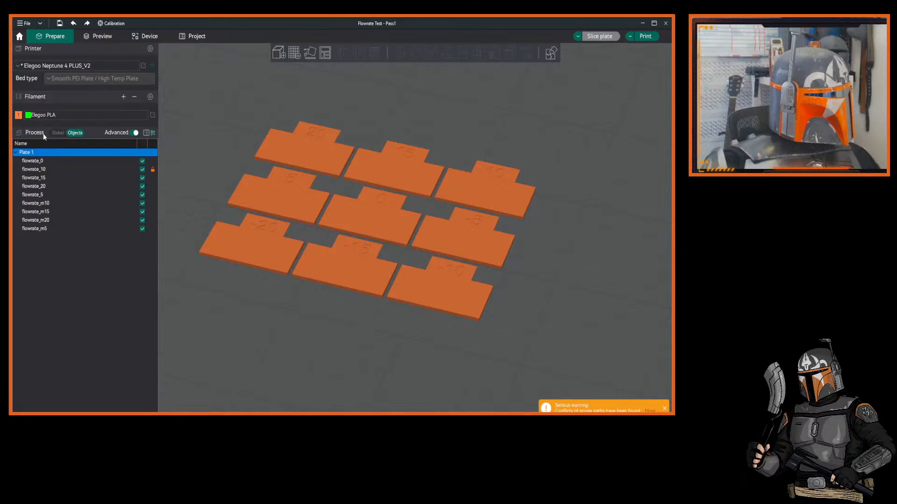
{"action": "left_click", "coordinate": [57, 134]}
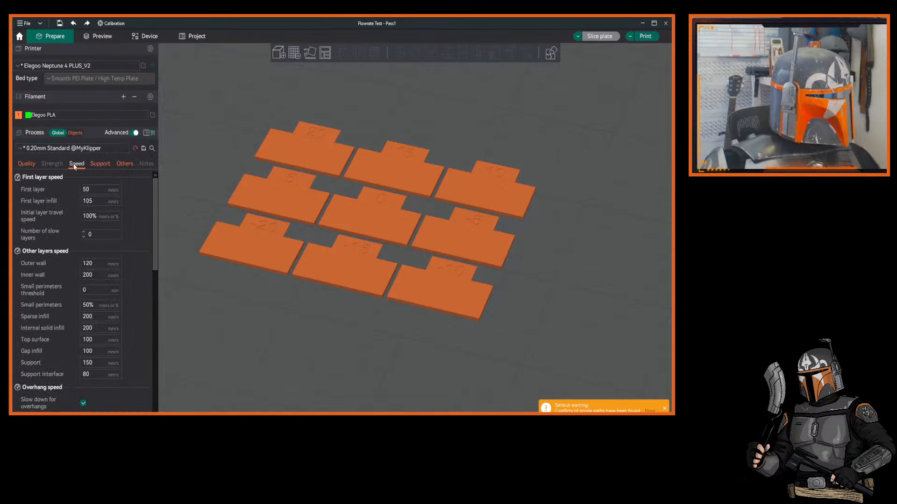
{"action": "left_click", "coordinate": [102, 164]}
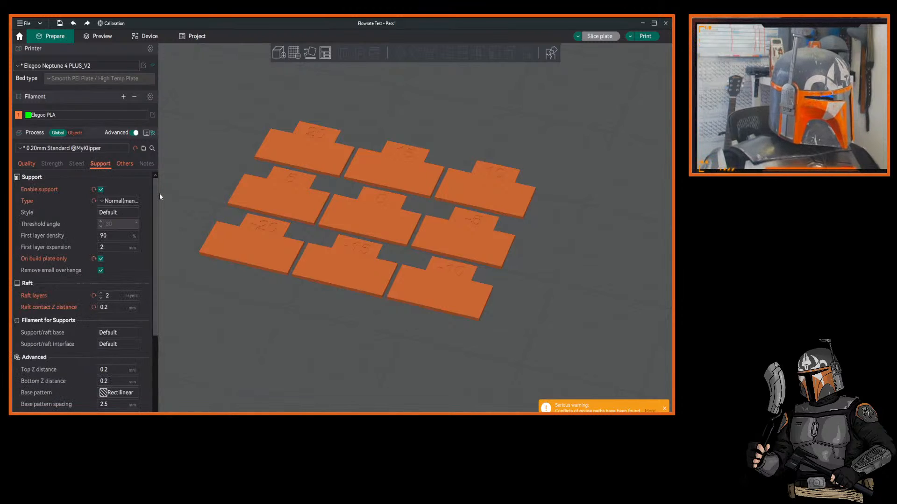
{"action": "double_click", "coordinate": [113, 297]}
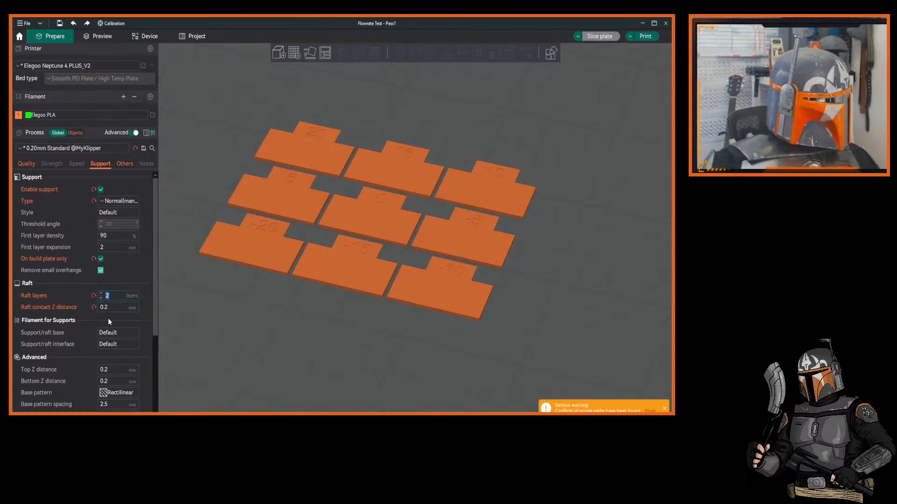
{"action": "type", "text": "0"}
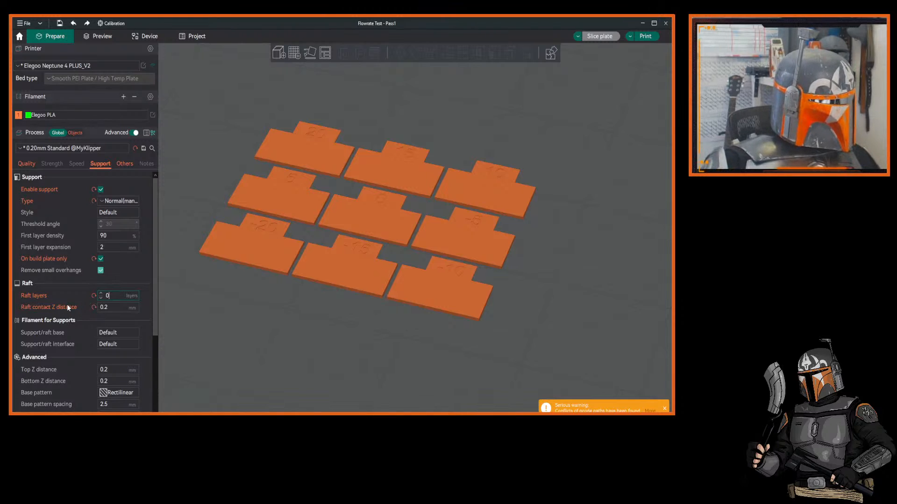
{"action": "key", "text": "Return"}
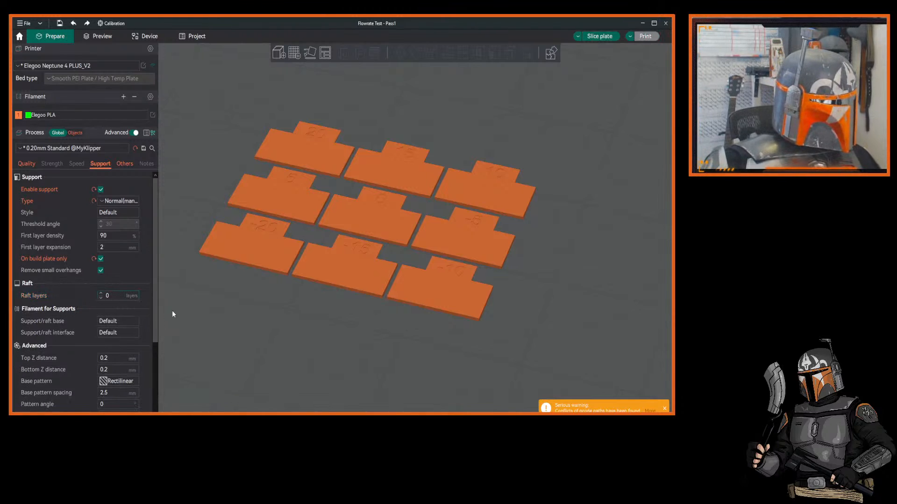
{"action": "left_click_drag", "start_coordinate": [156, 324], "coordinate": [172, 259]}
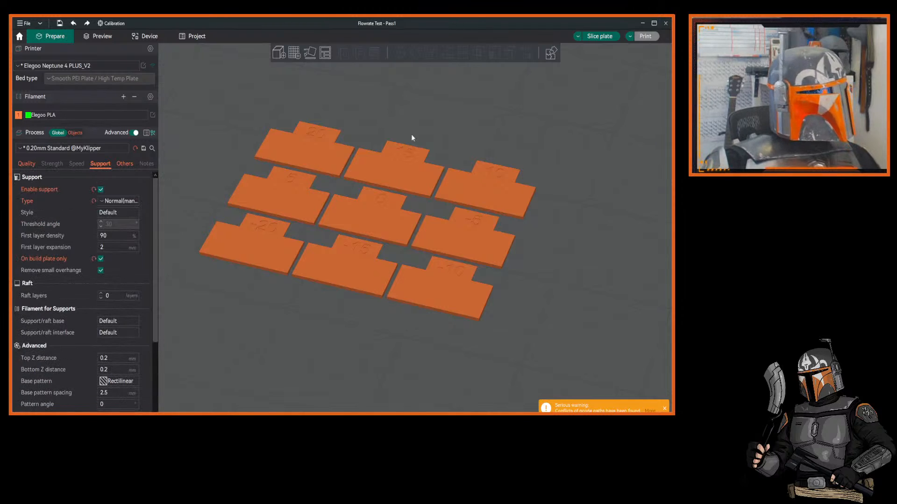
Slice the plate again without the raft and inspect the blocks in the preview.
{"action": "left_click", "coordinate": [591, 37]}
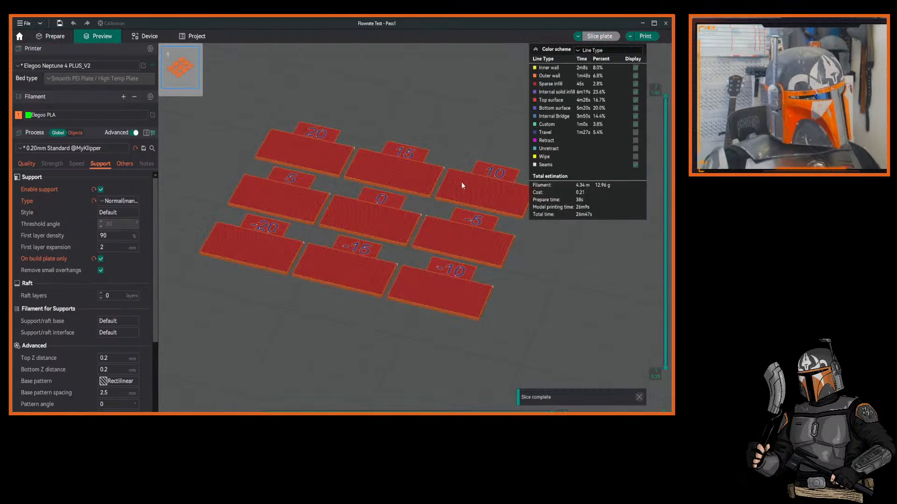
{"action": "scroll", "coordinate": [404, 189], "scroll_direction": "up", "scroll_amount": 2}
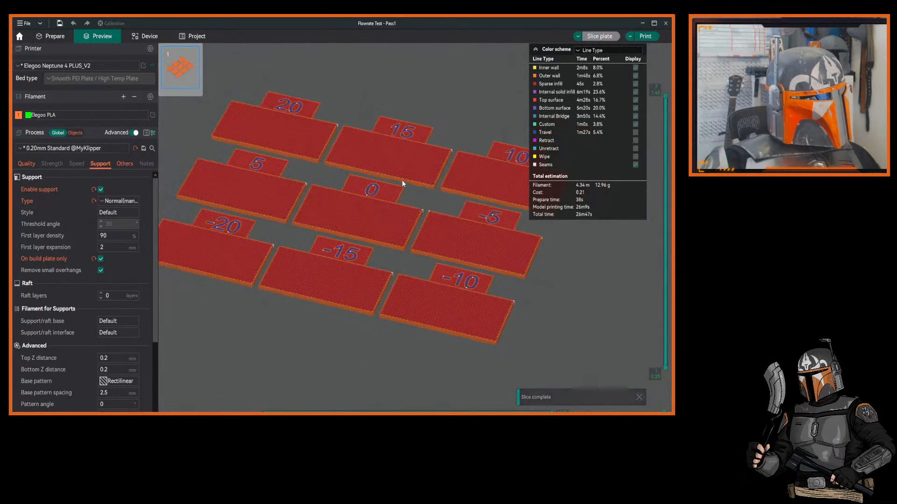
{"action": "mouse_move", "coordinate": [246, 322]}
{"action": "left_mouse_down"}
{"action": "mouse_move", "coordinate": [254, 315]}
{"action": "mouse_move", "coordinate": [262, 330]}
{"action": "mouse_move", "coordinate": [254, 291]}
{"action": "mouse_move", "coordinate": [262, 320]}
{"action": "mouse_move", "coordinate": [255, 311]}
{"action": "left_mouse_up"}
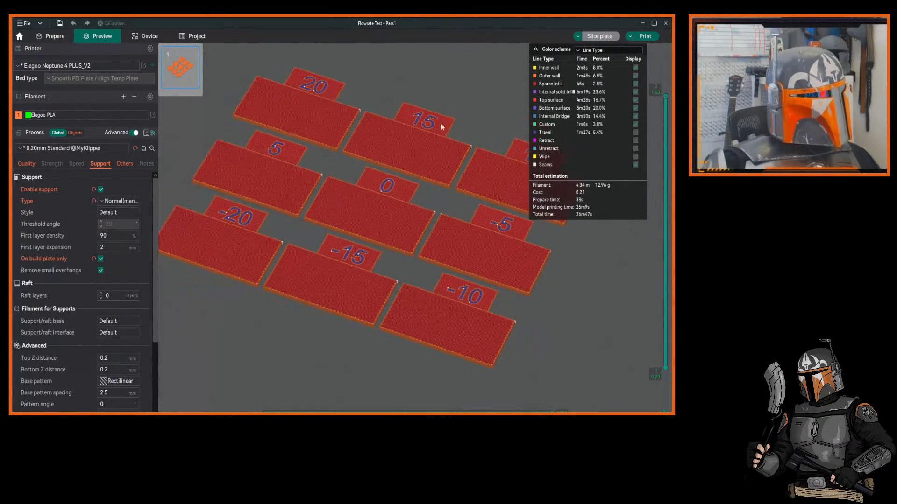
Return to plate preparation, select the -5 block and check the slicing options offered for it.
{"action": "left_click", "coordinate": [57, 36]}
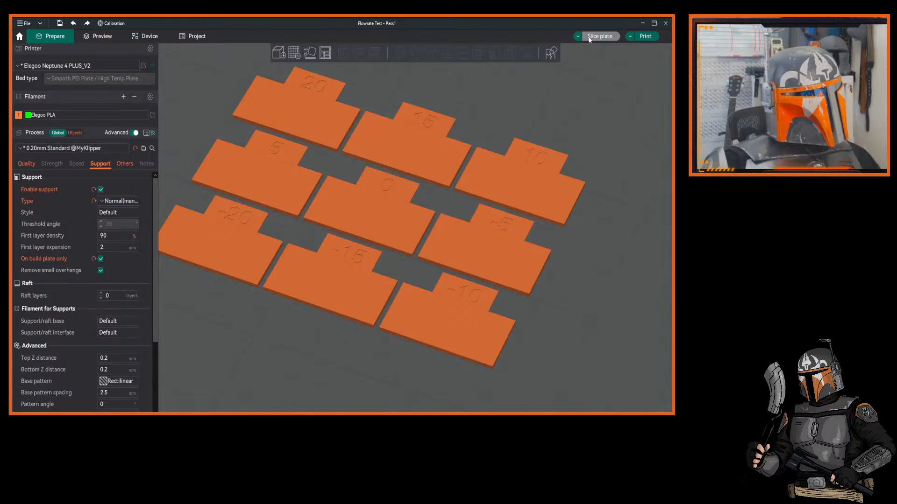
{"action": "left_click", "coordinate": [514, 157]}
{"action": "left_click", "coordinate": [464, 243]}
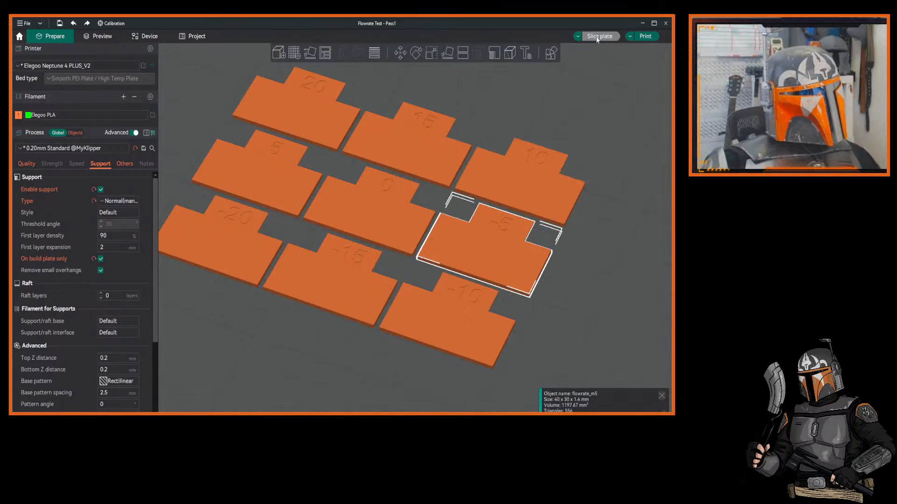
{"action": "left_click", "coordinate": [578, 37]}
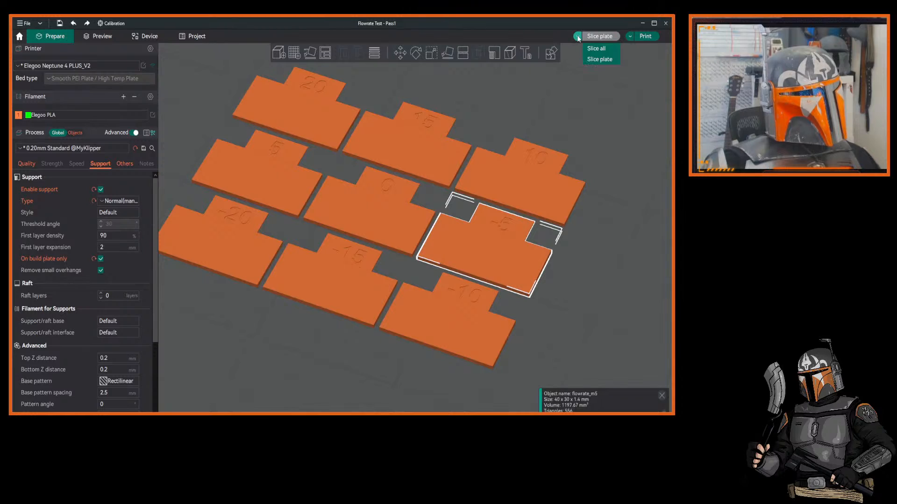
{"action": "left_click", "coordinate": [593, 58]}
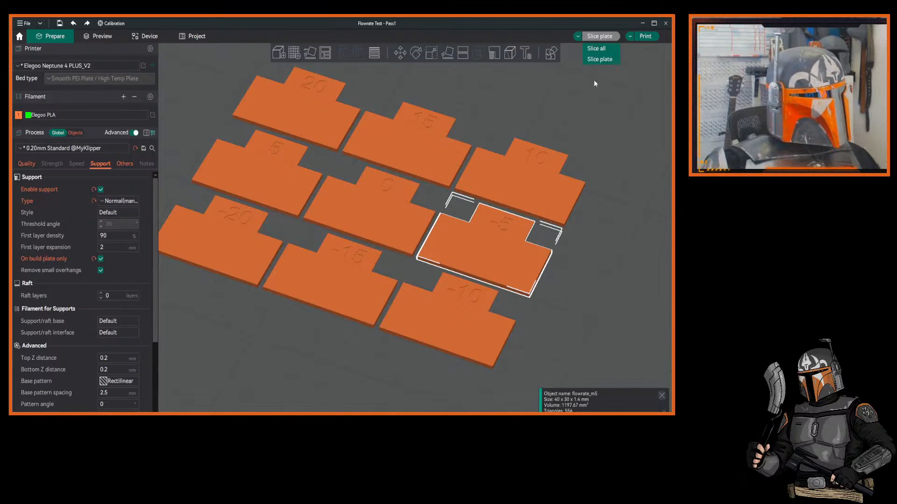
{"action": "left_click", "coordinate": [581, 154]}
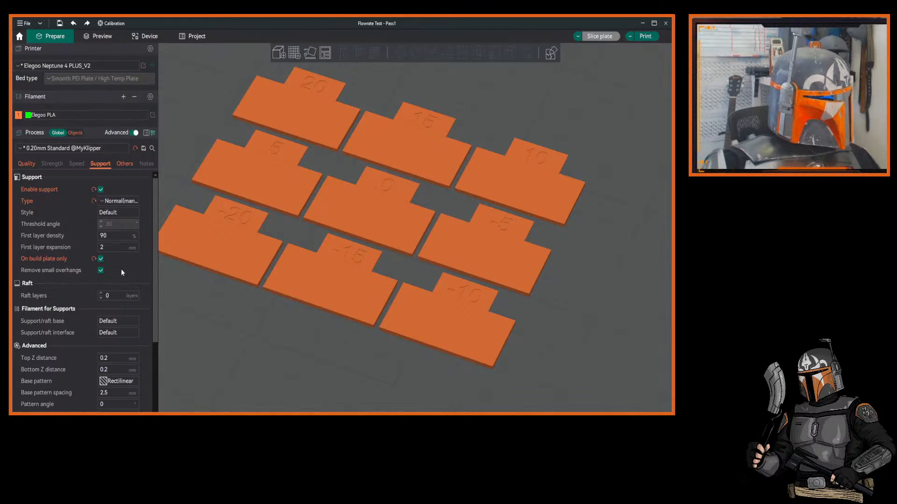
Disable support generation globally, reslice the plate and inspect the sliced blocks.
{"action": "left_click_drag", "start_coordinate": [155, 250], "coordinate": [157, 234]}
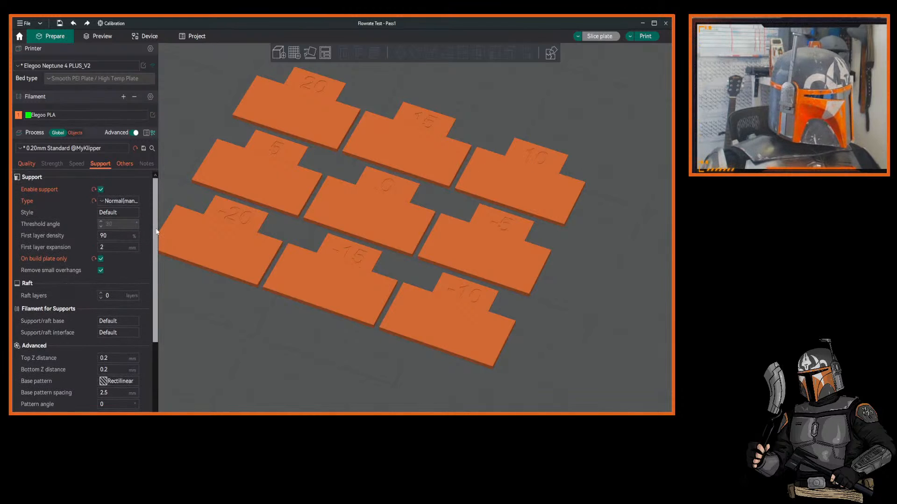
{"action": "left_click", "coordinate": [101, 189]}
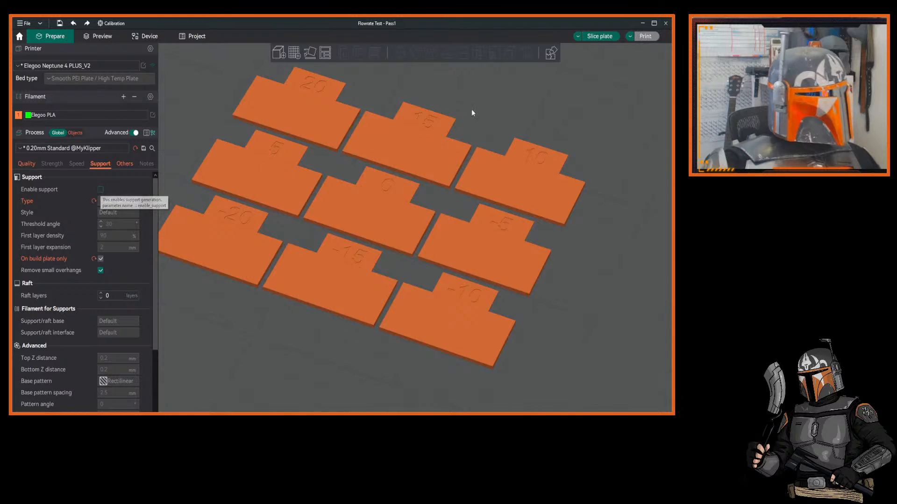
{"action": "left_click", "coordinate": [599, 36]}
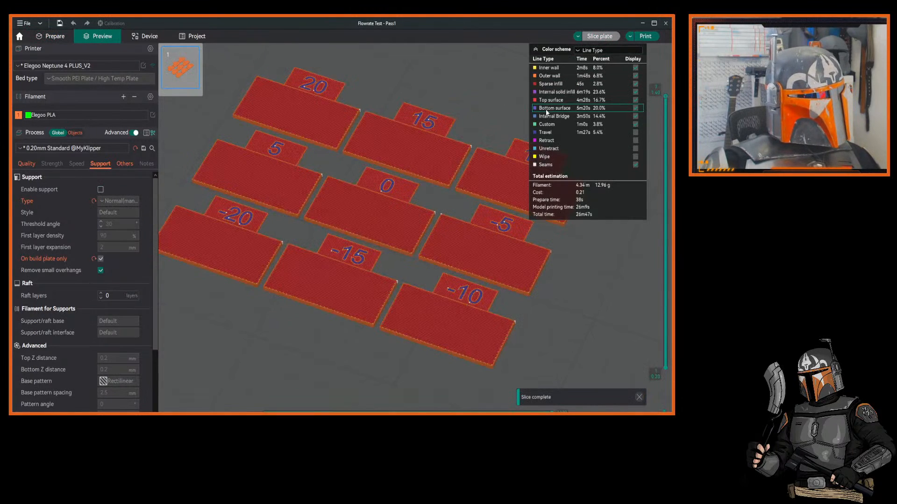
{"action": "left_click_drag", "start_coordinate": [274, 334], "coordinate": [281, 344]}
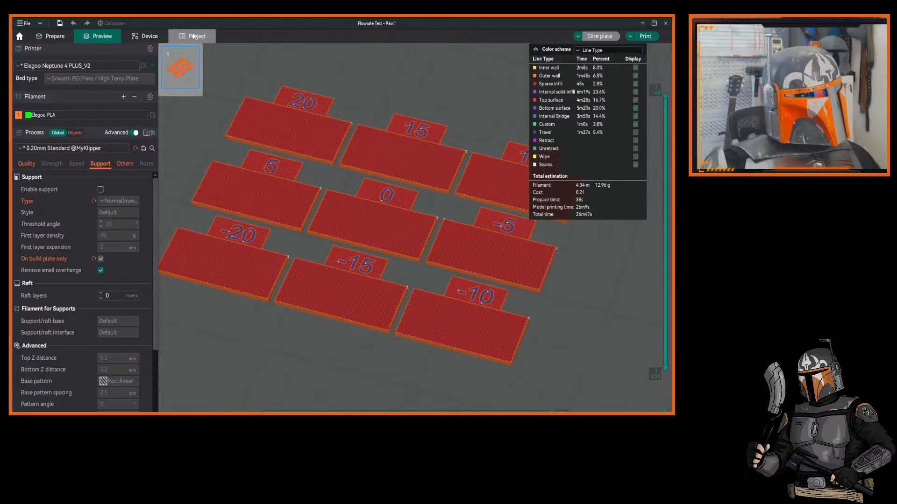
Upload the sliced plate to the printer host as flowrate_0_PLA_26m47s.gcode and start printing it.
{"action": "right_click_drag", "start_coordinate": [392, 77], "coordinate": [394, 83]}
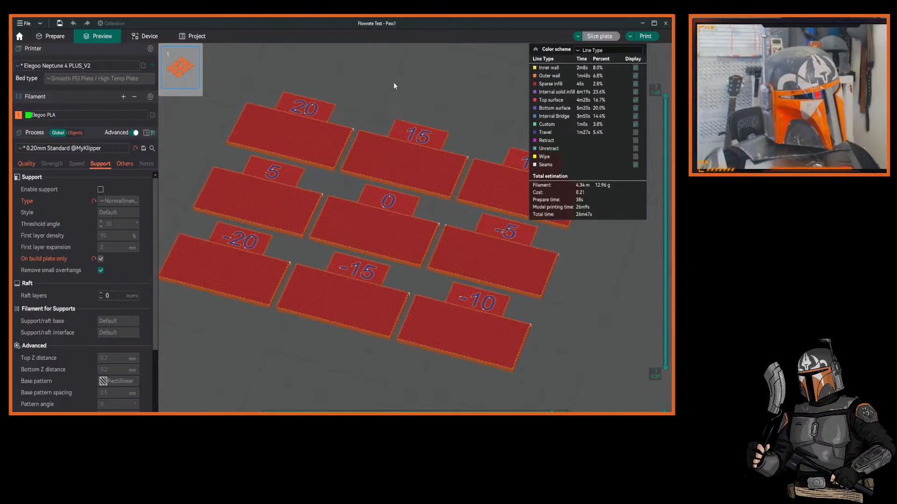
{"action": "left_click", "coordinate": [646, 37]}
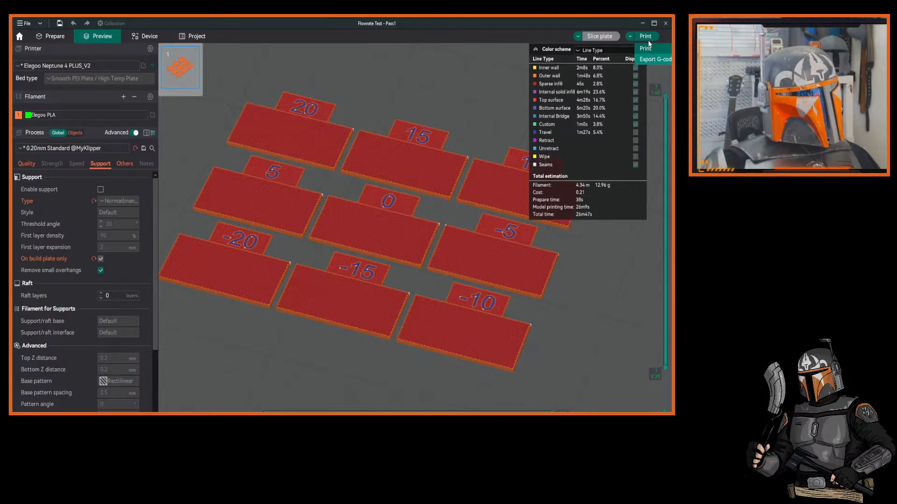
{"action": "left_click", "coordinate": [646, 48]}
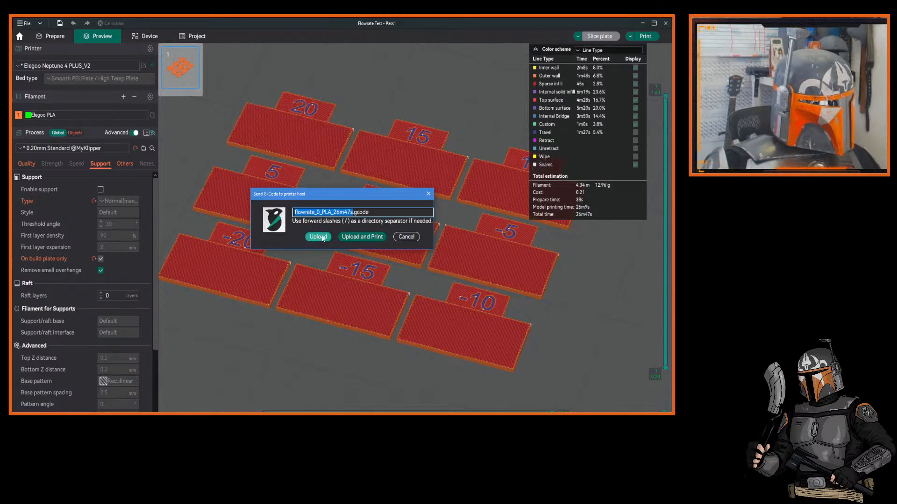
{"action": "left_click", "coordinate": [357, 237]}
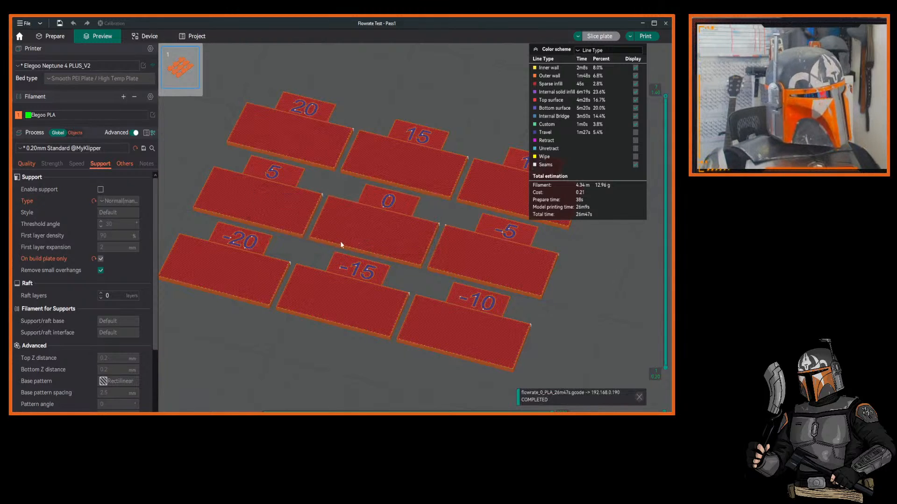
Check the slicer's device page, switch to the browser and enter 192.168.0.190/#/ as the address in a new tab.
{"action": "left_click", "coordinate": [146, 39]}
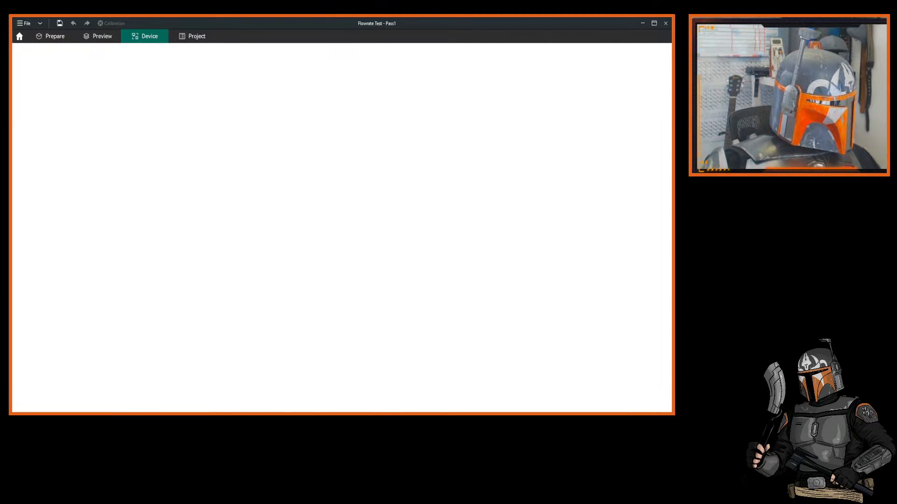
{"action": "key", "text": "alt+Tab"}
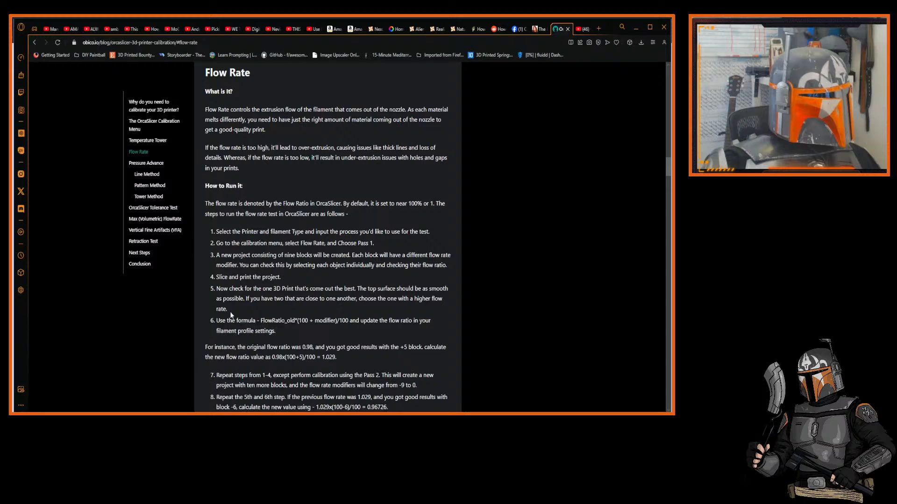
{"action": "left_click", "coordinate": [598, 29]}
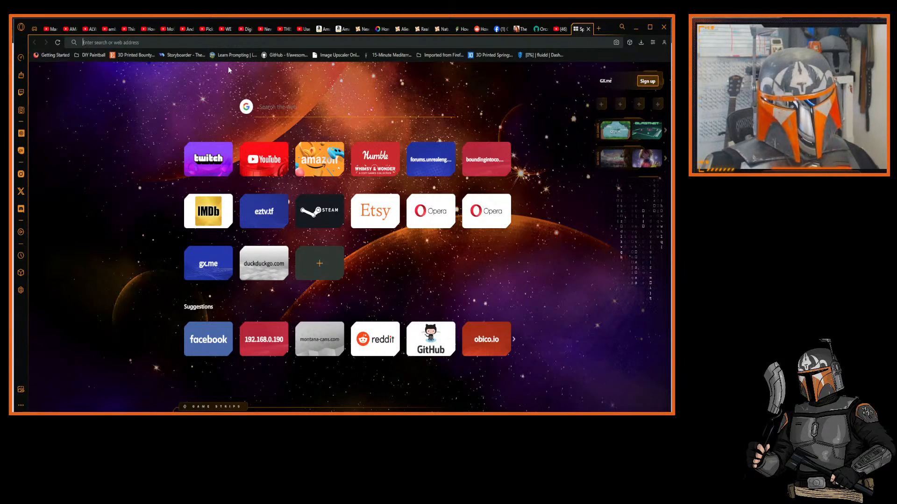
{"action": "type", "text": "192.168.0.190/#/"}
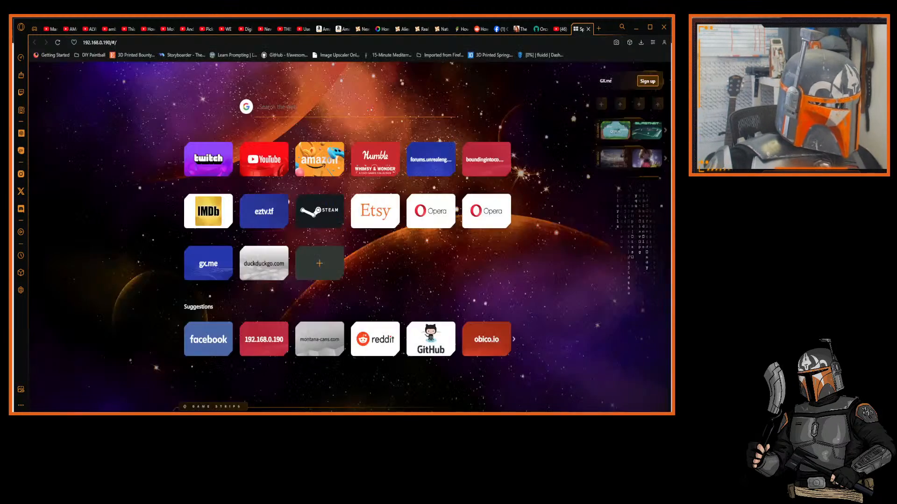
{"action": "key", "text": "alt+Tab"}
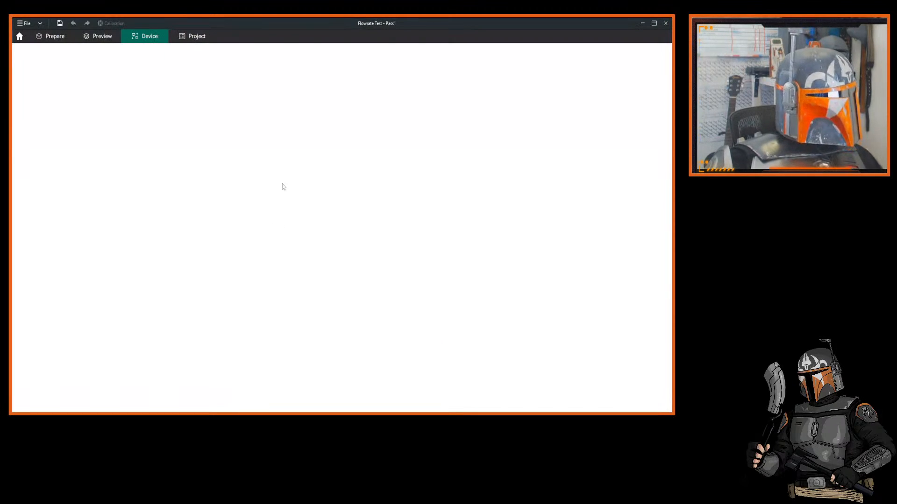
{"action": "left_click", "coordinate": [50, 37]}
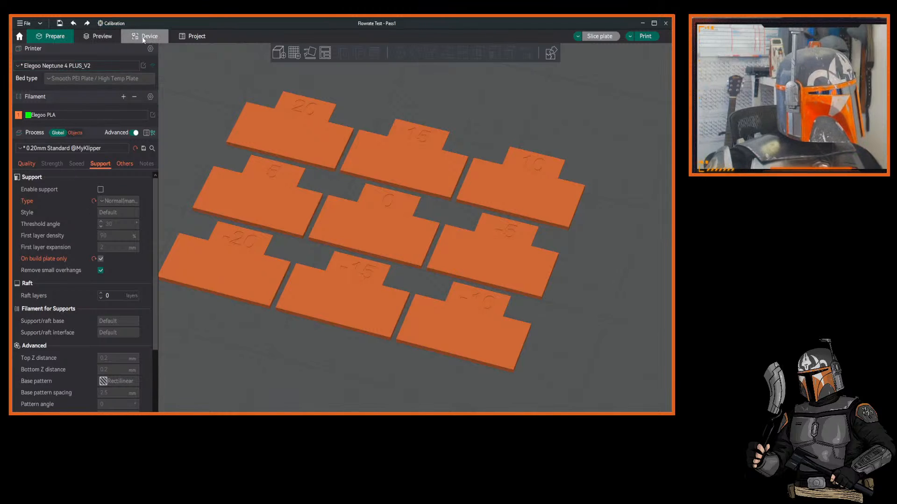
{"action": "left_click", "coordinate": [101, 38]}
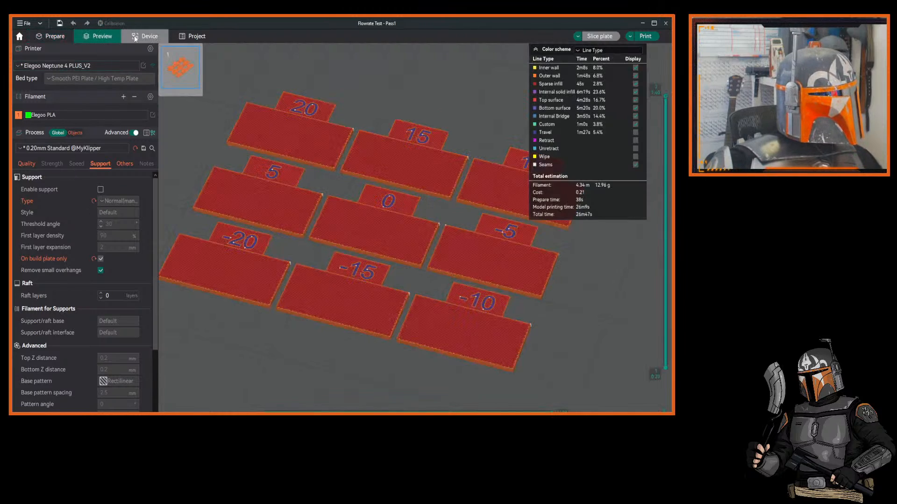
{"action": "left_click", "coordinate": [140, 36]}
{"action": "left_click", "coordinate": [194, 38]}
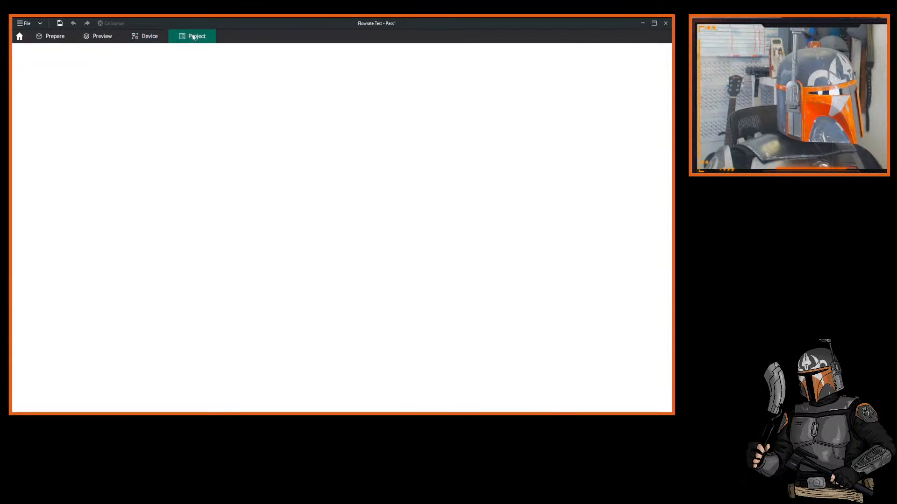
{"action": "left_click", "coordinate": [145, 38]}
{"action": "left_click", "coordinate": [27, 24]}
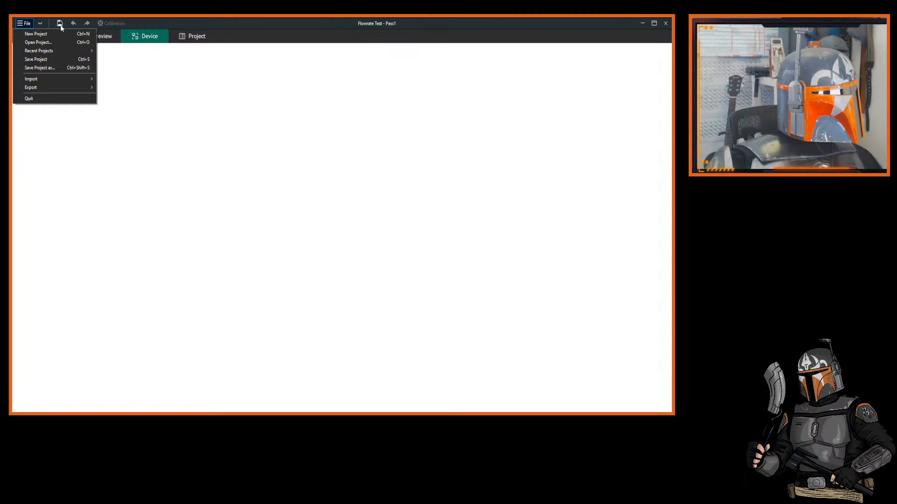
{"action": "left_click", "coordinate": [190, 25]}
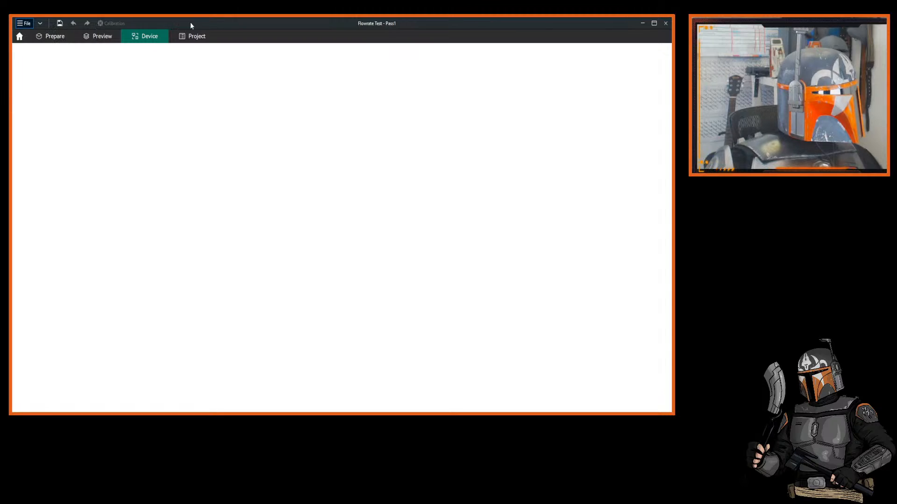
Return to plate preparation, test the printer's host connection to 192.168.0.190 and accept the connection settings.
{"action": "left_click", "coordinate": [52, 37]}
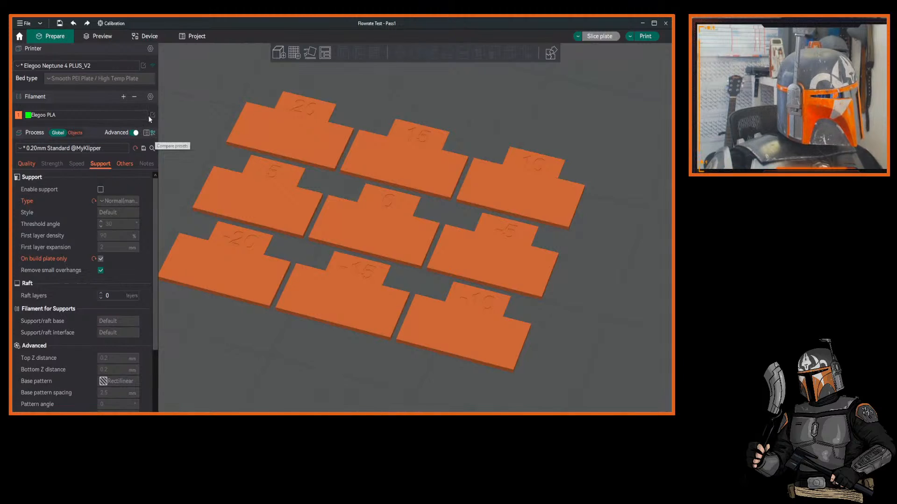
{"action": "left_click", "coordinate": [152, 66]}
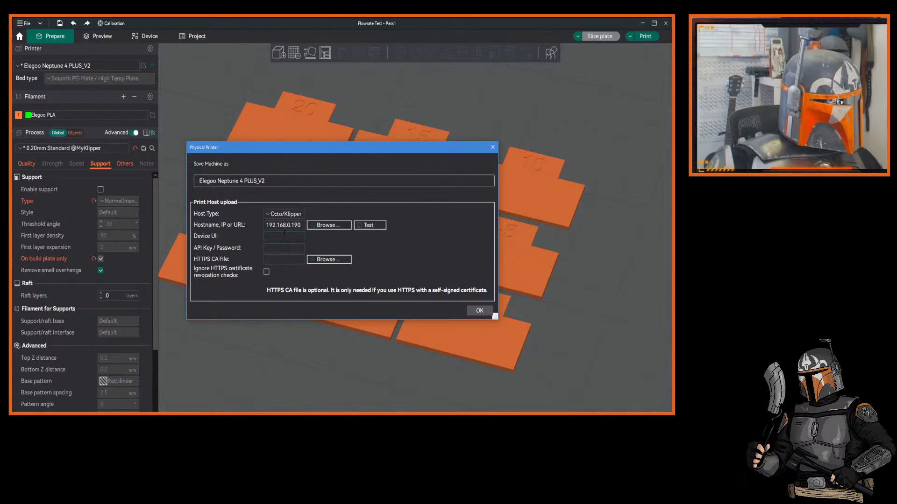
{"action": "left_click", "coordinate": [367, 226]}
{"action": "left_click", "coordinate": [388, 249]}
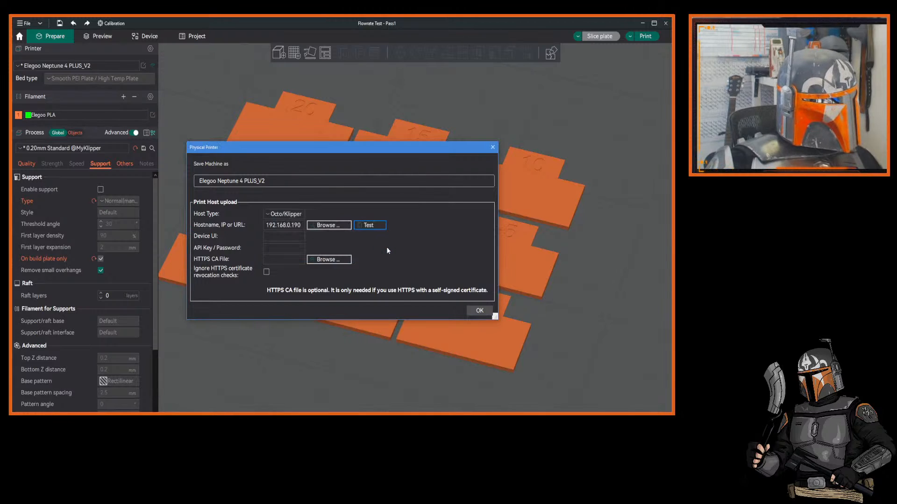
{"action": "left_click", "coordinate": [481, 310]}
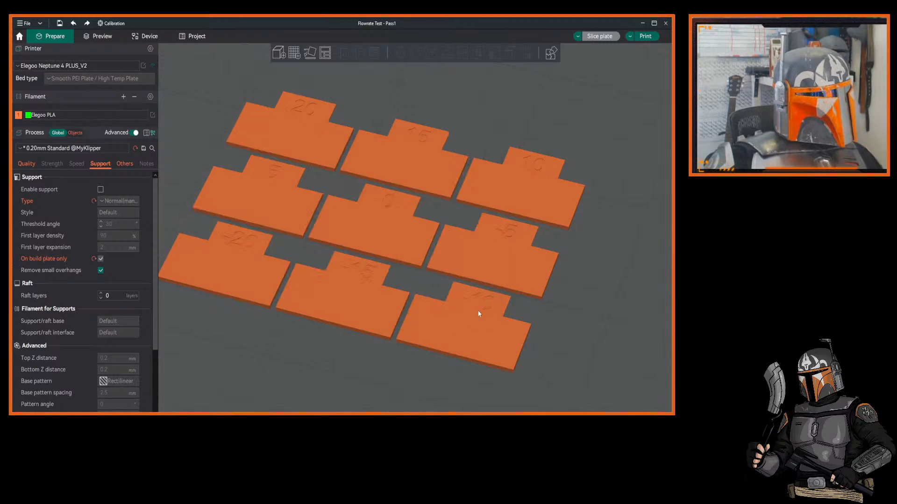
{"action": "left_click", "coordinate": [479, 312]}
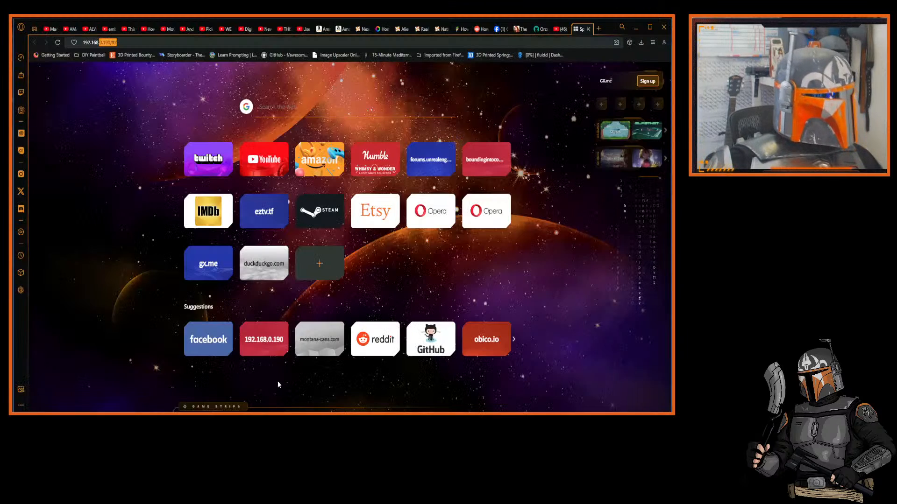
In the browser, shorten the address to 192.168.0.190 and load the printer's Fluidd dashboard.
{"action": "left_click", "coordinate": [116, 43]}
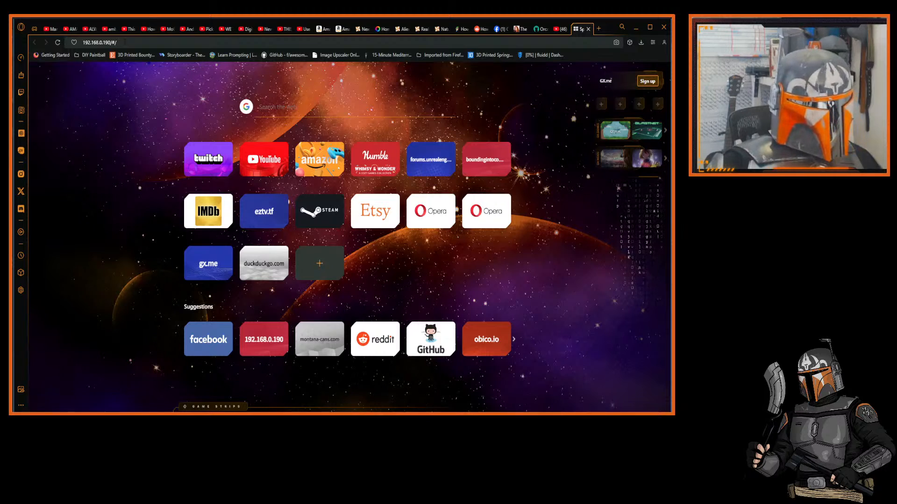
{"action": "key", "text": "BackSpace"}
{"action": "key", "text": "BackSpace"}
{"action": "key", "text": "BackSpace"}
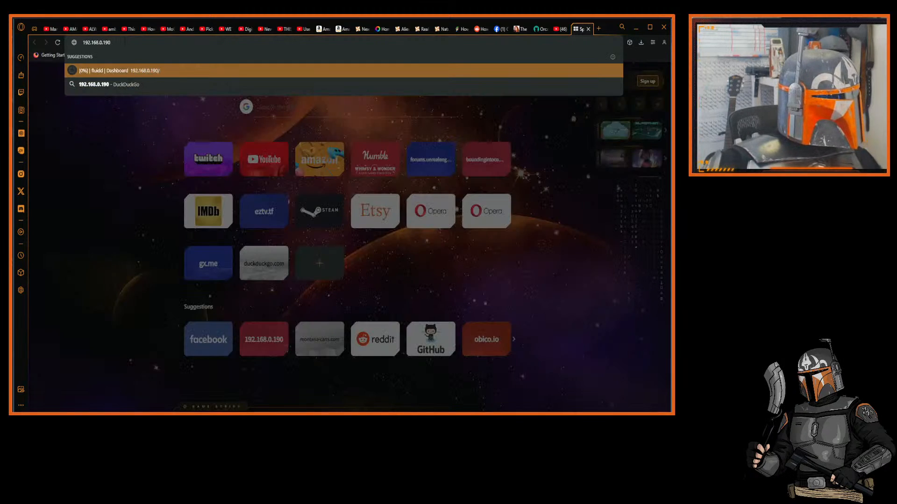
{"action": "key", "text": "Return"}
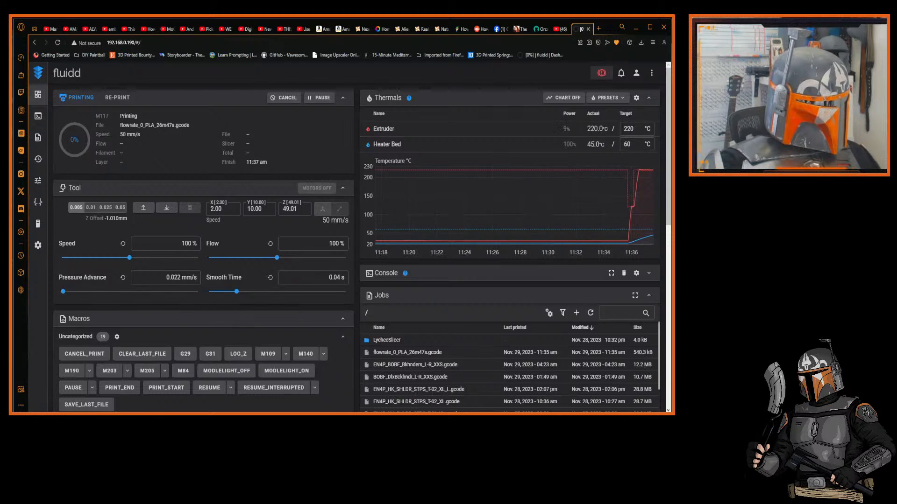
Switch back to OrcaSlicer and check the printer's device page again.
{"action": "key", "text": "alt+Tab"}
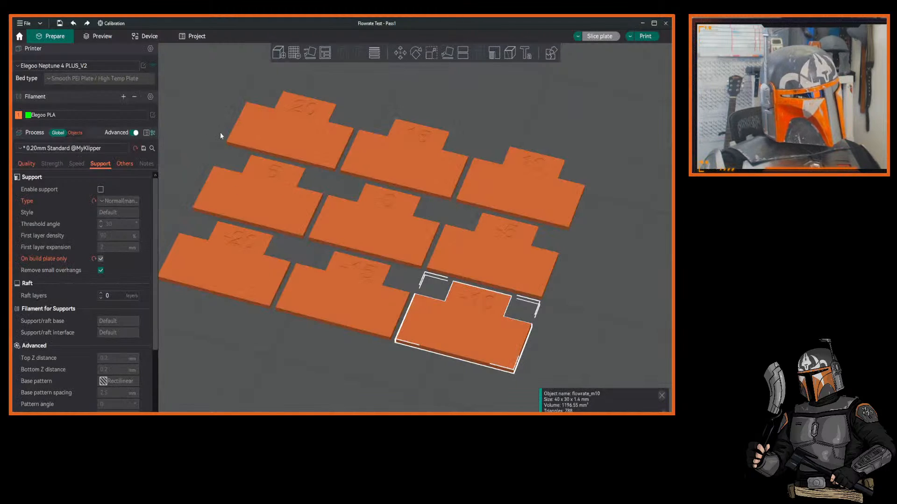
{"action": "right_click_drag", "start_coordinate": [220, 142], "coordinate": [223, 149]}
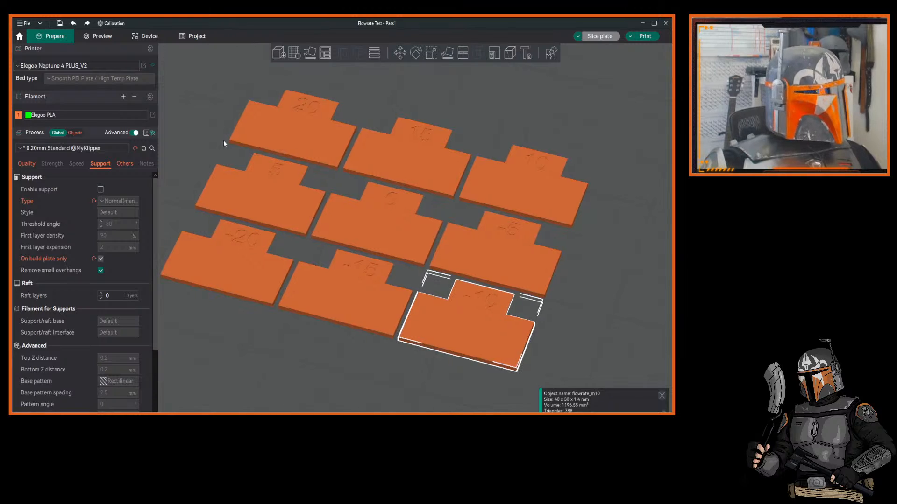
{"action": "left_click", "coordinate": [154, 36]}
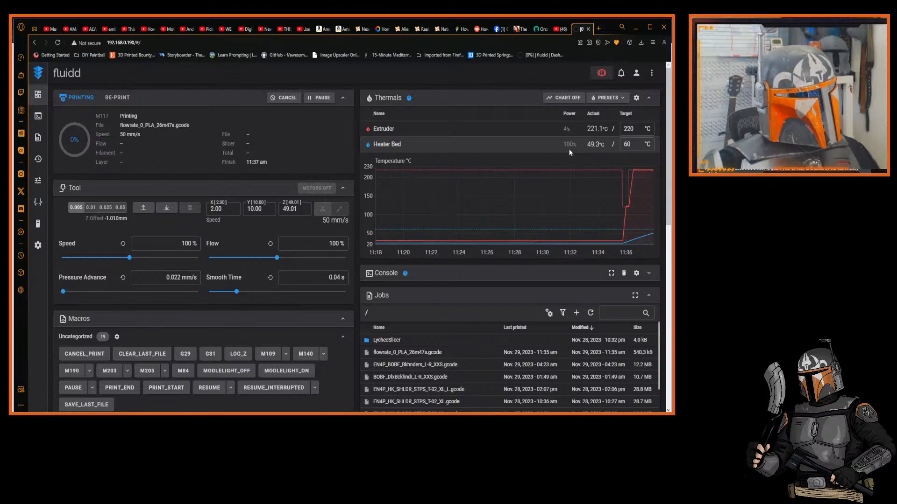
Review the Fluidd dashboard's job list, macros, fans, printer limits and G-code preview.
{"action": "scroll", "coordinate": [667, 141], "scroll_direction": "down", "scroll_amount": 2}
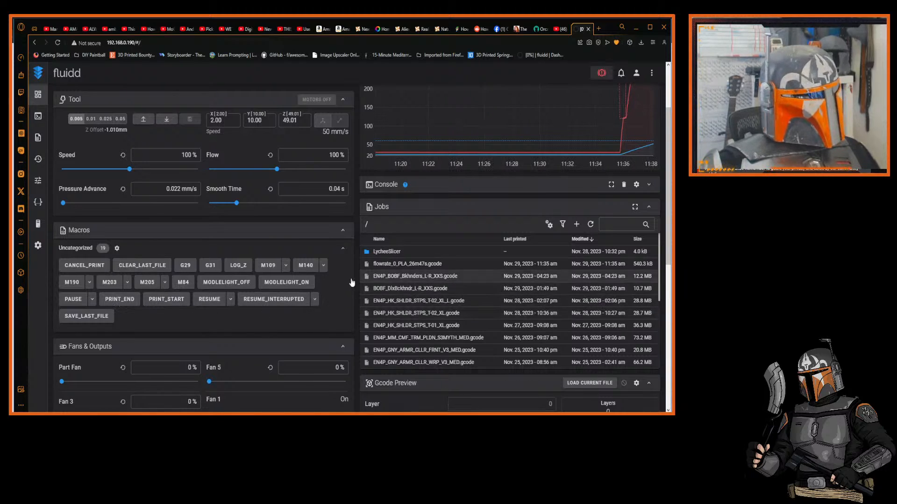
{"action": "scroll", "coordinate": [194, 294], "scroll_direction": "down", "scroll_amount": 5}
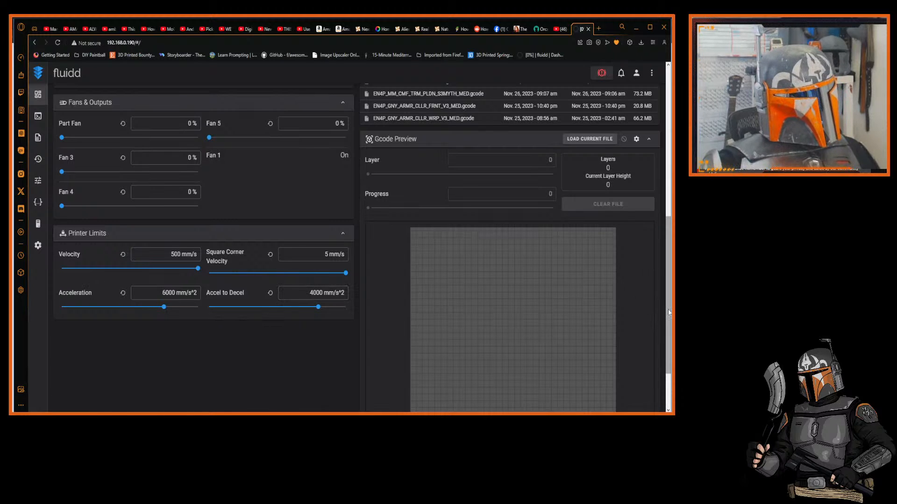
{"action": "left_click_drag", "start_coordinate": [668, 310], "coordinate": [670, 162]}
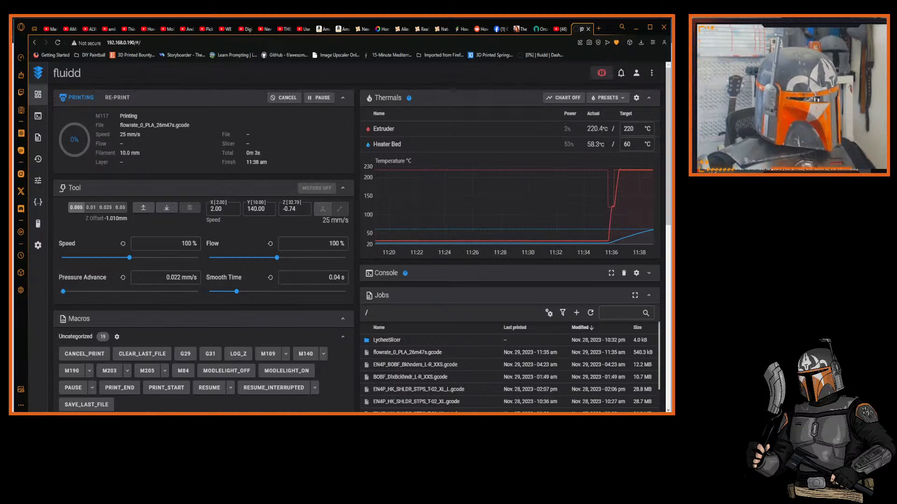
Switch back to OrcaSlicer's plate preparation, select the 15 block and view the whole set of blocks.
{"action": "key", "text": "alt+Tab"}
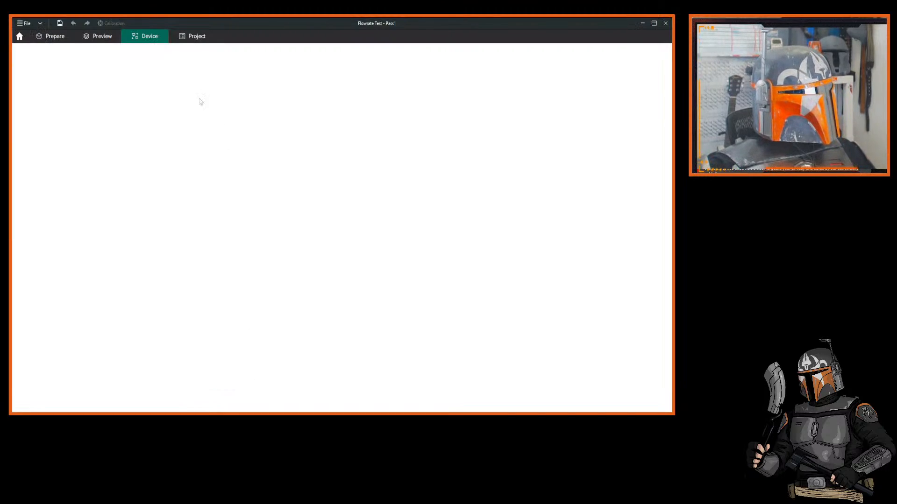
{"action": "left_click", "coordinate": [55, 37]}
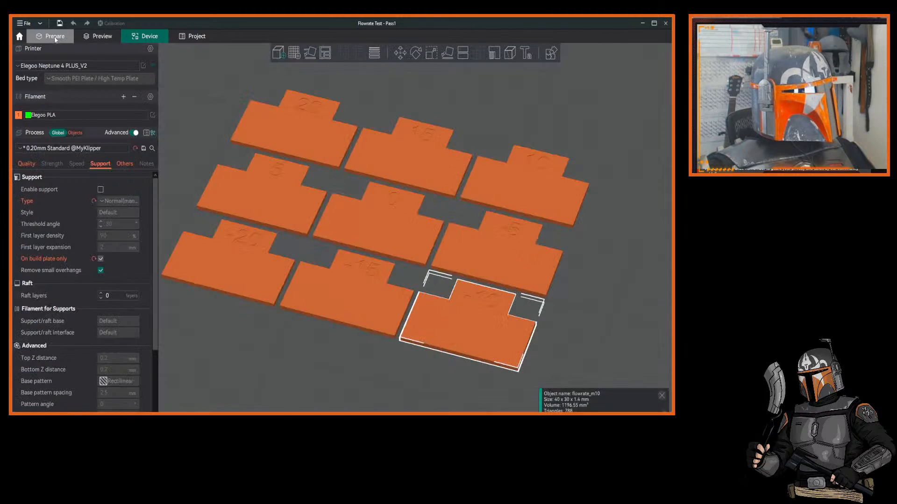
{"action": "left_click", "coordinate": [363, 163]}
{"action": "scroll", "coordinate": [370, 177], "scroll_direction": "down", "scroll_amount": 5}
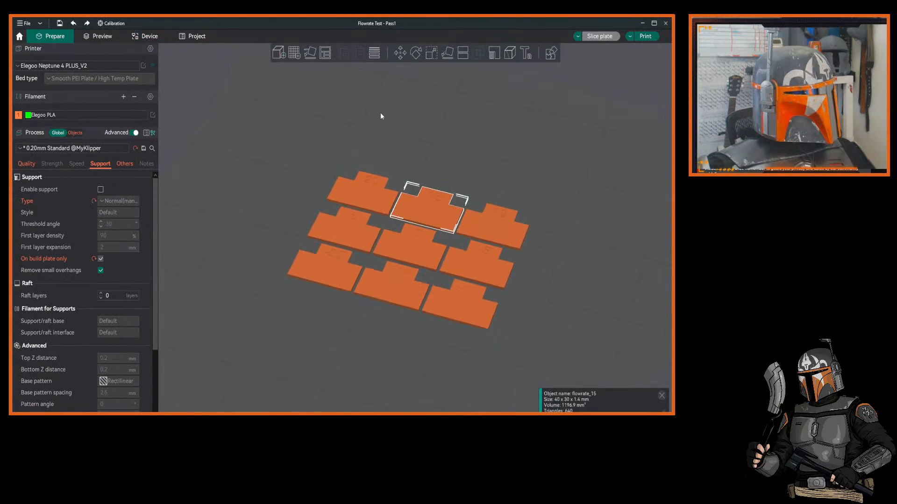
{"action": "scroll", "coordinate": [378, 107], "scroll_direction": "down", "scroll_amount": 2}
{"action": "scroll", "coordinate": [377, 104], "scroll_direction": "up", "scroll_amount": 1}
Open the recent project BOBF_DlxBckhndr_L-R_XXS.3mf, saving the current one as Flowrate Test - Pass1.3mf in the Neptune4_SLICES folder.
{"action": "left_click", "coordinate": [21, 23]}
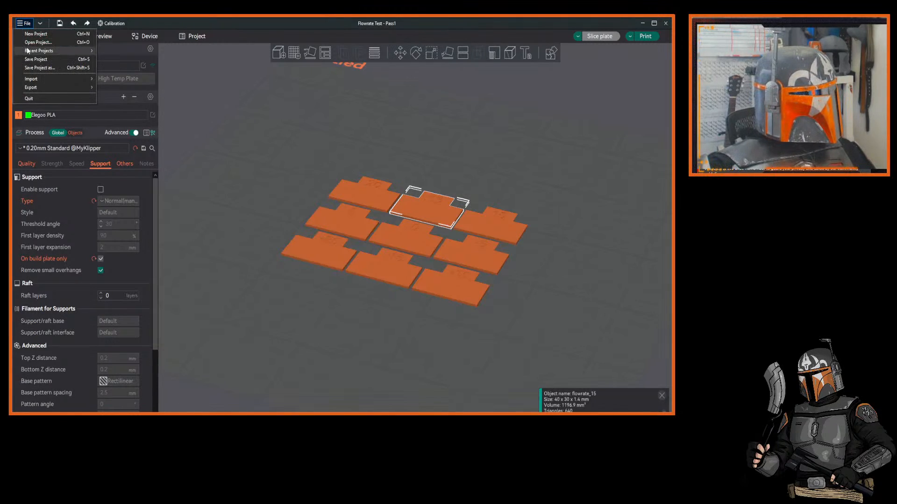
{"action": "mouse_move", "coordinate": [56, 50]}
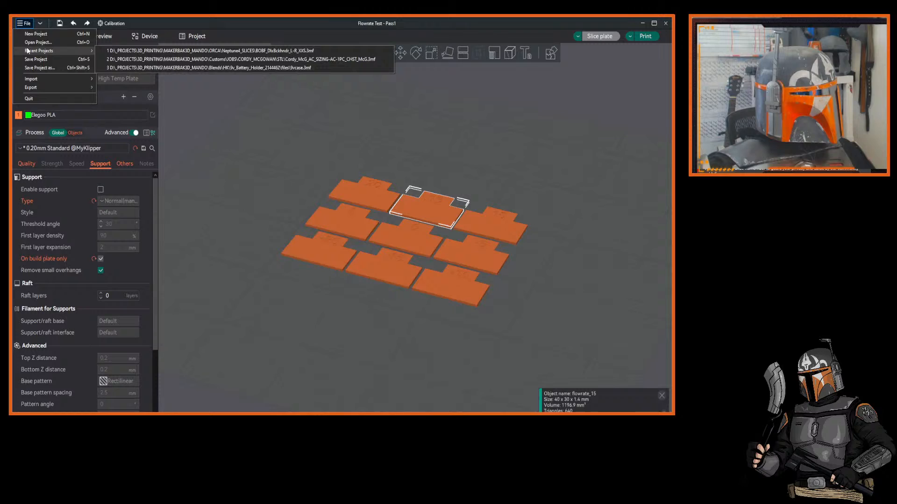
{"action": "left_click", "coordinate": [157, 52]}
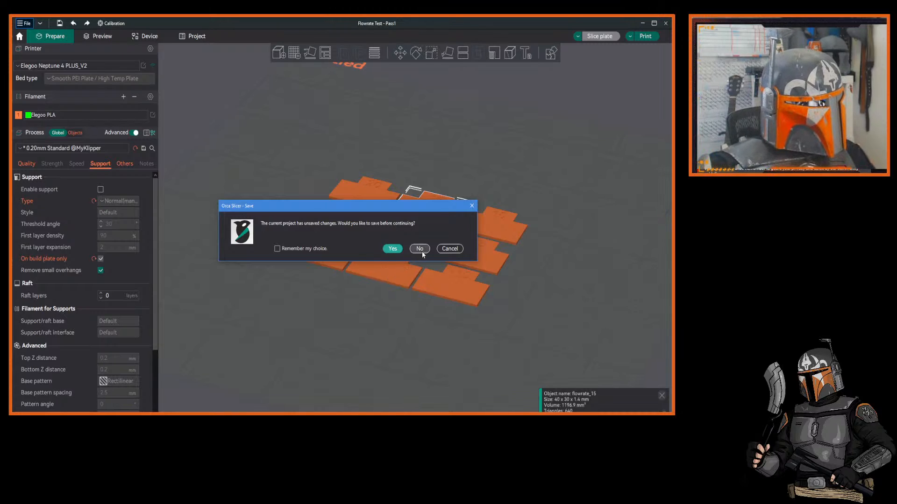
{"action": "left_click", "coordinate": [392, 249]}
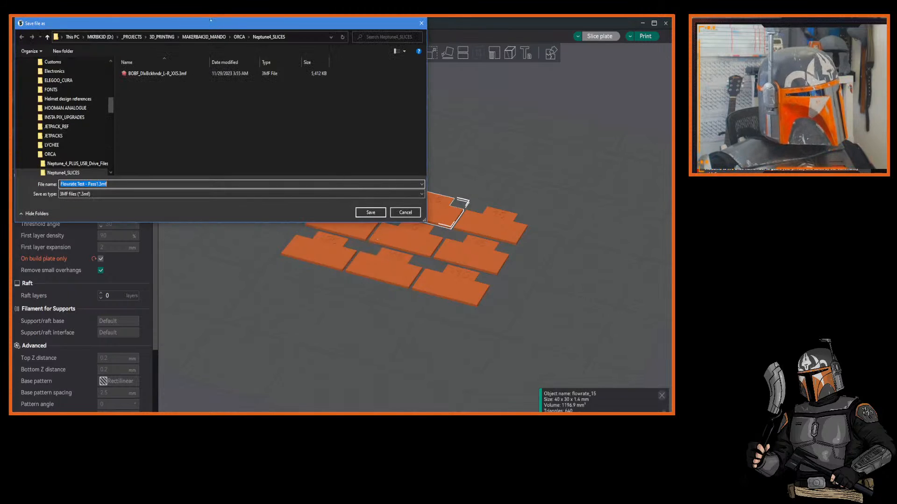
{"action": "key", "text": "Return"}
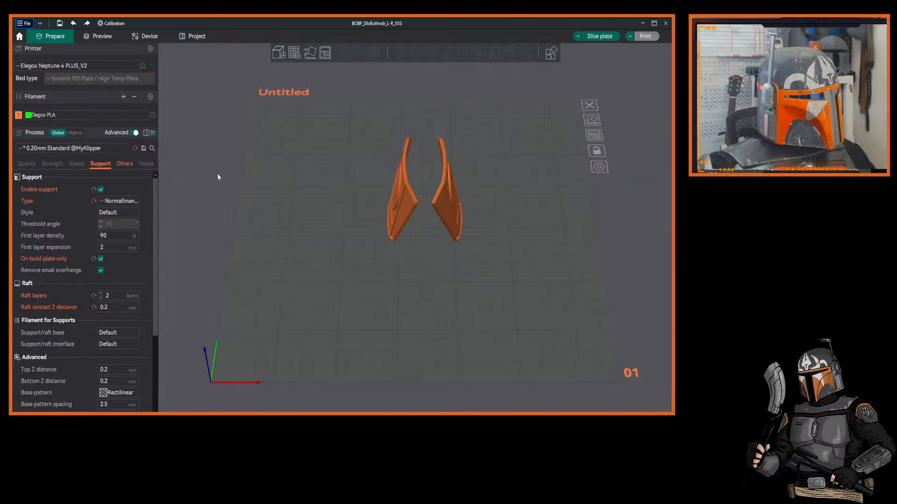
Return from Fluidd to OrcaSlicer, list the plate's objects and select BOBF_DlxBckhndr_R_SML.stl after checking the L part.
{"action": "right_click_drag", "start_coordinate": [309, 197], "coordinate": [296, 179]}
{"action": "mouse_move", "coordinate": [324, 199]}
{"action": "left_mouse_down"}
{"action": "mouse_move", "coordinate": [299, 185]}
{"action": "mouse_move", "coordinate": [314, 204]}
{"action": "left_mouse_up"}
{"action": "left_click_drag", "start_coordinate": [413, 183], "coordinate": [273, 208]}
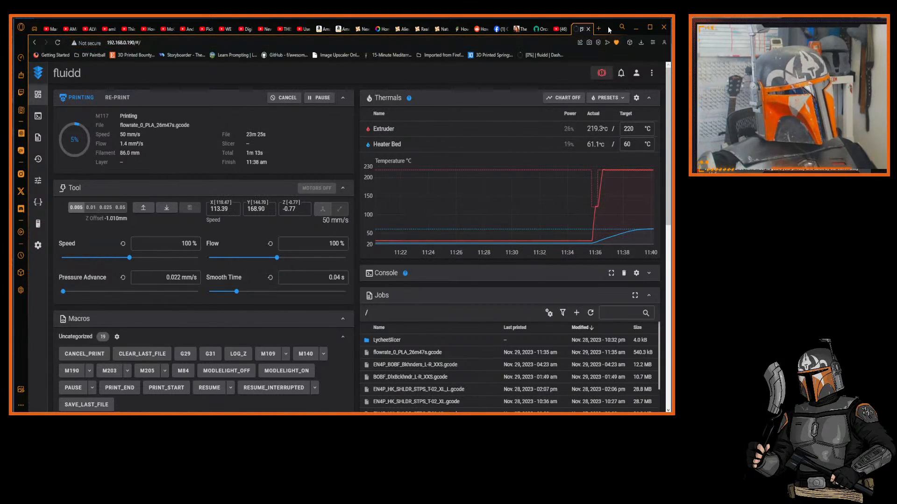
{"action": "left_click", "coordinate": [634, 28]}
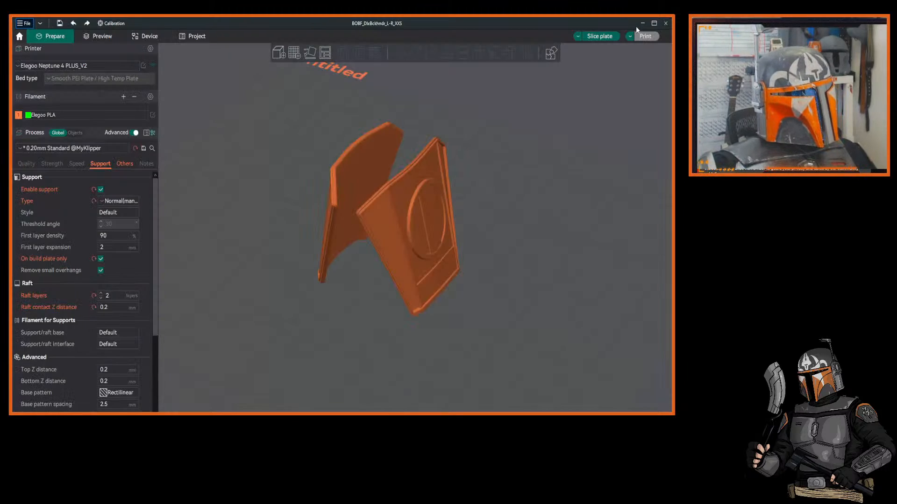
{"action": "left_click_drag", "start_coordinate": [290, 167], "coordinate": [301, 204]}
{"action": "left_click_drag", "start_coordinate": [224, 199], "coordinate": [182, 177]}
{"action": "left_click", "coordinate": [75, 133]}
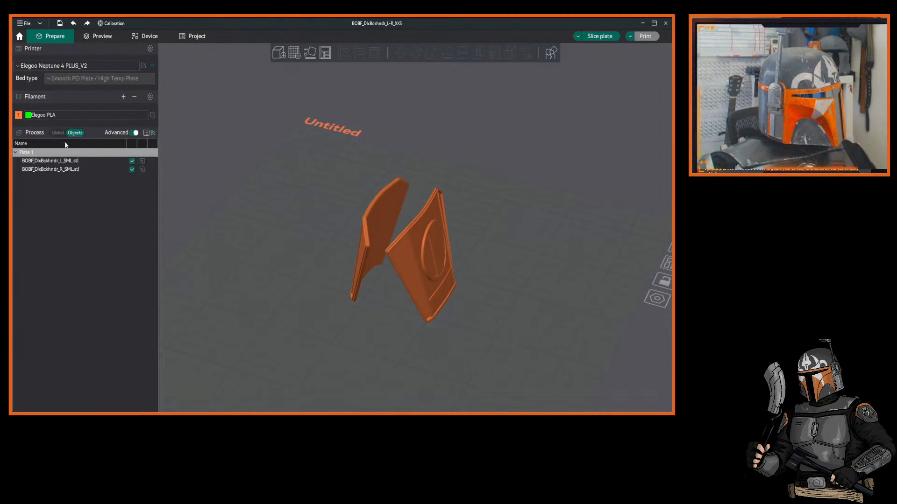
{"action": "left_click", "coordinate": [44, 169]}
{"action": "left_click", "coordinate": [45, 161]}
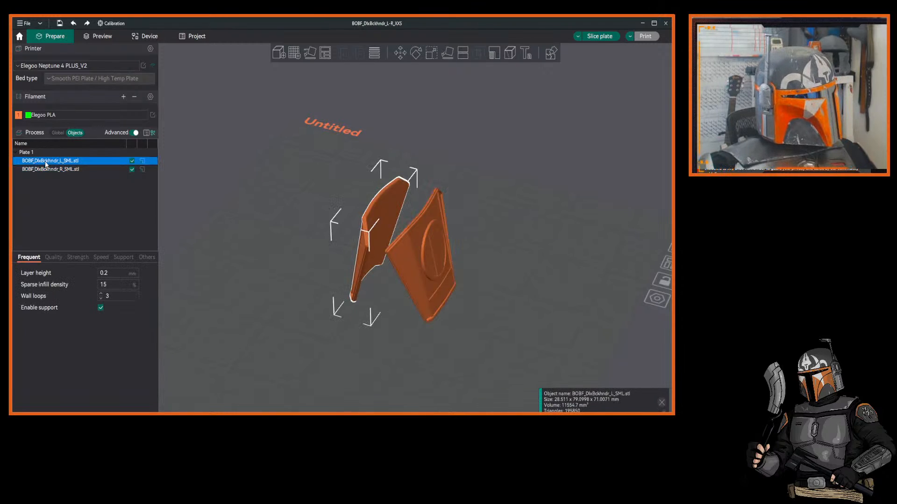
{"action": "left_click", "coordinate": [48, 169]}
Open the colour choices for the Elegoo PLA filament and keep the orange.
{"action": "left_click_drag", "start_coordinate": [349, 231], "coordinate": [301, 180]}
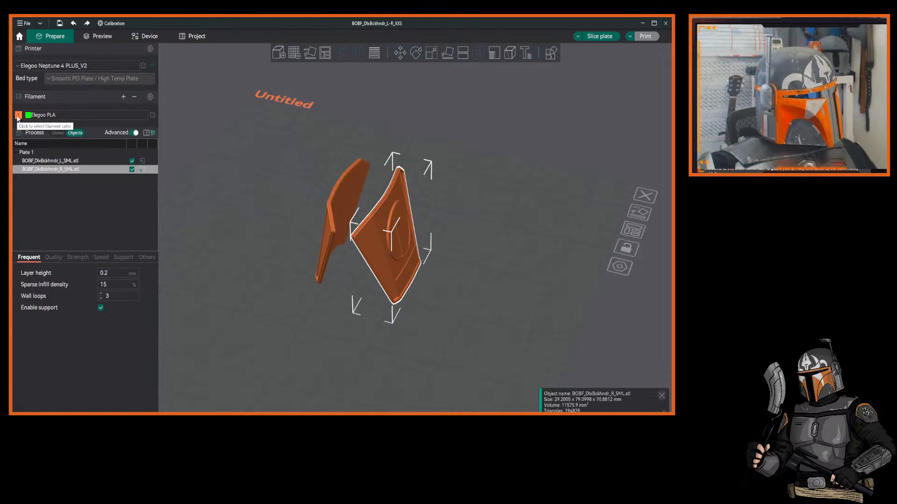
{"action": "left_click", "coordinate": [19, 117]}
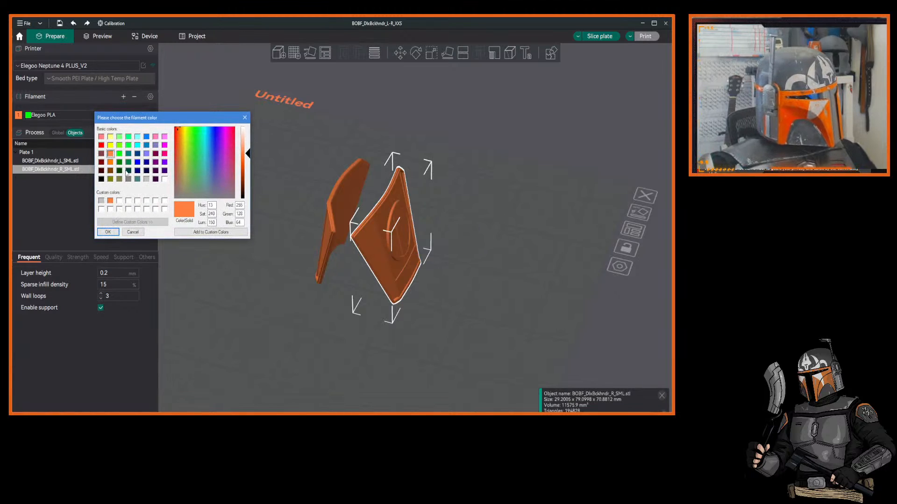
{"action": "left_click", "coordinate": [108, 232]}
Examine both backhander parts on the build plate from several angles and distances.
{"action": "left_click_drag", "start_coordinate": [206, 189], "coordinate": [249, 180]}
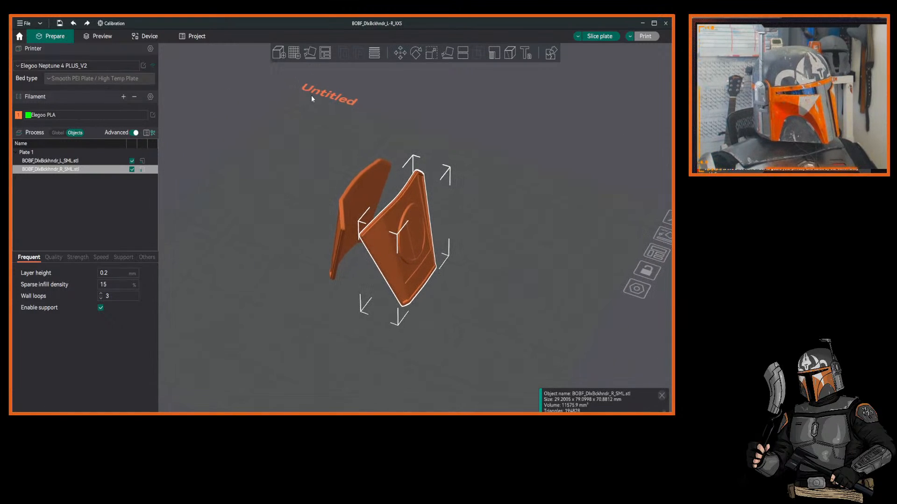
{"action": "scroll", "coordinate": [346, 112], "scroll_direction": "down", "scroll_amount": 5}
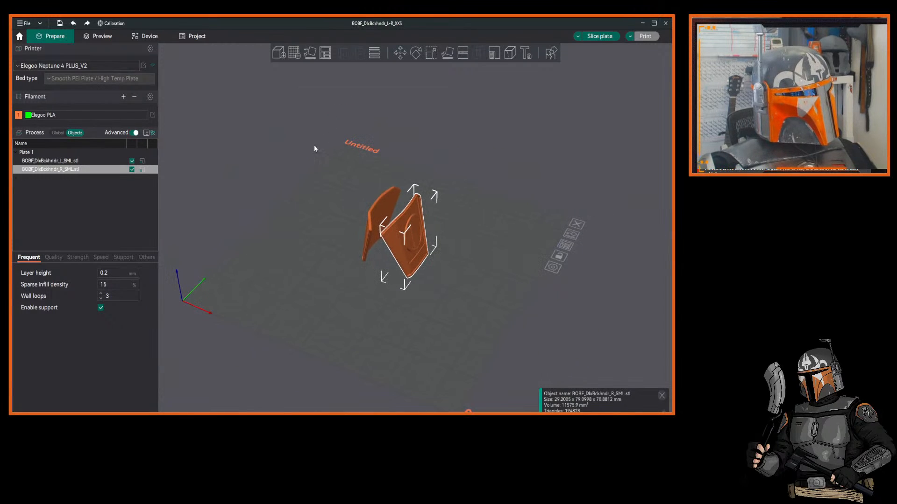
{"action": "left_click_drag", "start_coordinate": [306, 144], "coordinate": [419, 296]}
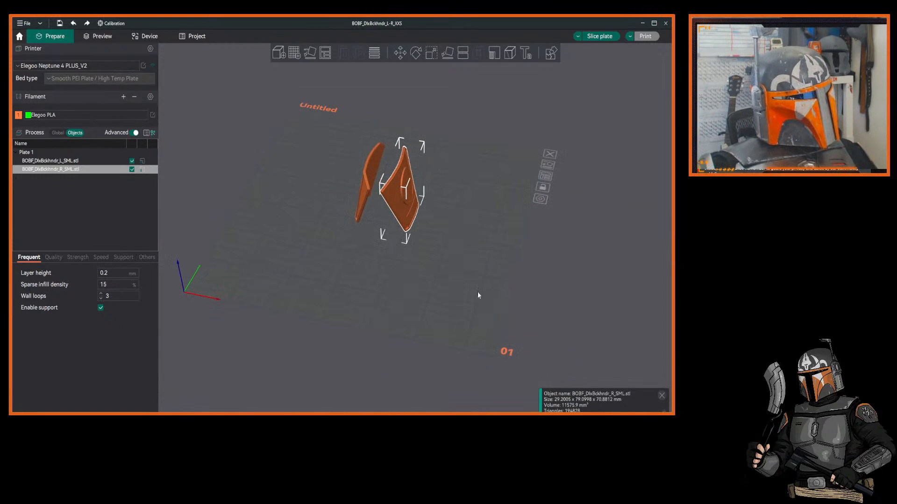
{"action": "right_click_drag", "start_coordinate": [492, 293], "coordinate": [504, 322]}
{"action": "left_click_drag", "start_coordinate": [332, 183], "coordinate": [325, 192]}
{"action": "scroll", "coordinate": [364, 186], "scroll_direction": "up", "scroll_amount": 9}
{"action": "mouse_move", "coordinate": [275, 177]}
{"action": "left_mouse_down"}
{"action": "mouse_move", "coordinate": [294, 175]}
{"action": "mouse_move", "coordinate": [274, 156]}
{"action": "mouse_move", "coordinate": [266, 176]}
{"action": "mouse_move", "coordinate": [272, 177]}
{"action": "left_mouse_up"}
{"action": "scroll", "coordinate": [293, 175], "scroll_direction": "down", "scroll_amount": 3}
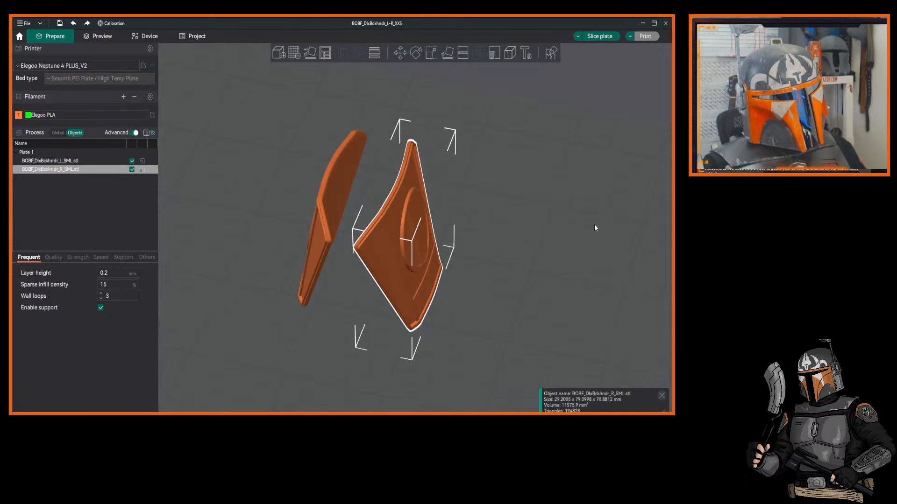
{"action": "left_click_drag", "start_coordinate": [509, 228], "coordinate": [544, 224]}
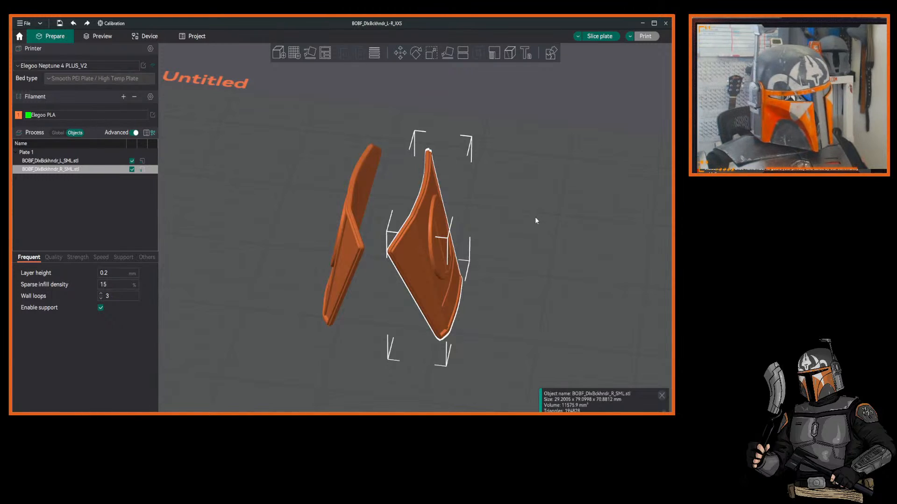
{"action": "left_click_drag", "start_coordinate": [536, 221], "coordinate": [535, 201]}
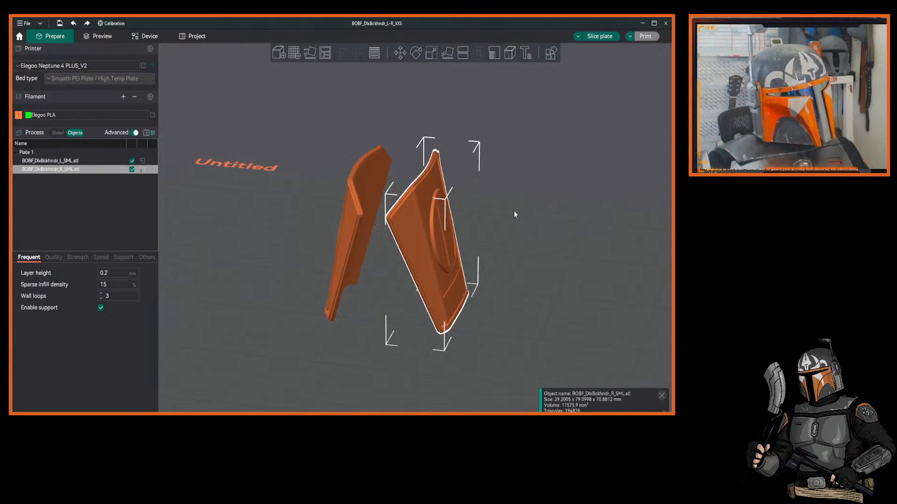
{"action": "left_click_drag", "start_coordinate": [288, 249], "coordinate": [260, 244]}
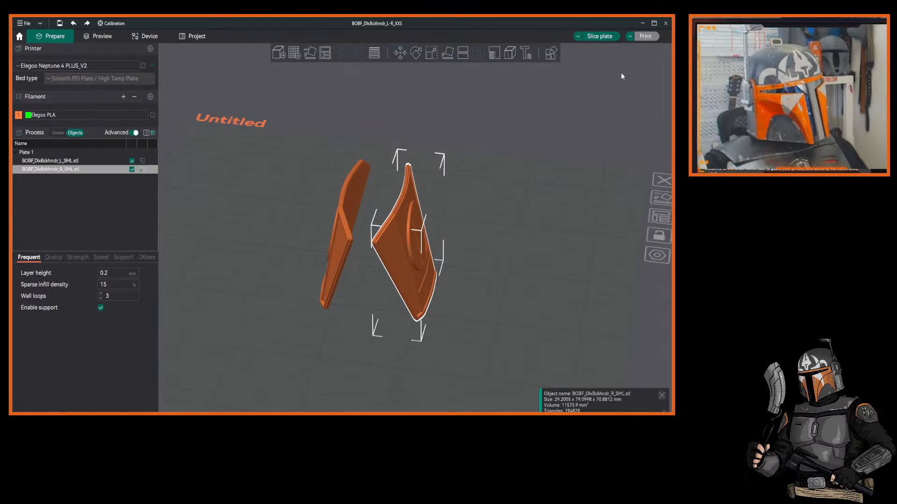
{"action": "right_click_drag", "start_coordinate": [243, 157], "coordinate": [249, 167]}
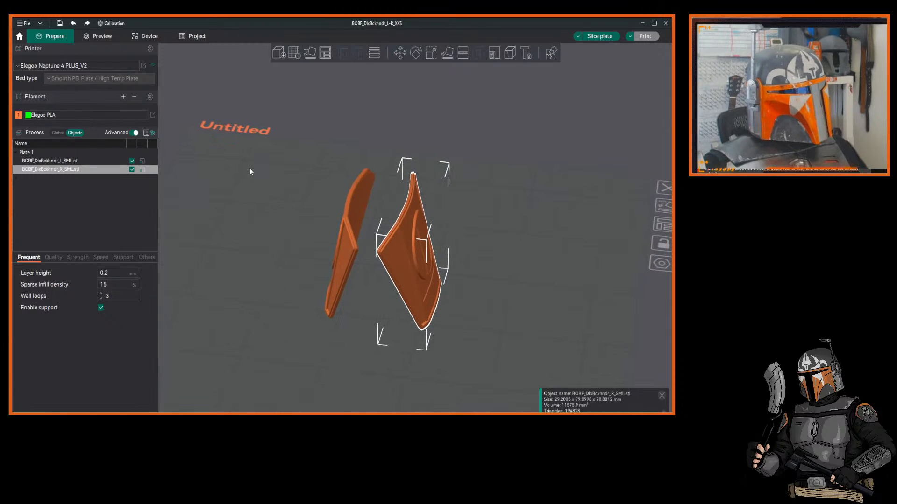
{"action": "left_click_drag", "start_coordinate": [250, 168], "coordinate": [250, 168]}
{"action": "left_click_drag", "start_coordinate": [446, 167], "coordinate": [508, 154]}
{"action": "left_click_drag", "start_coordinate": [323, 154], "coordinate": [310, 161]}
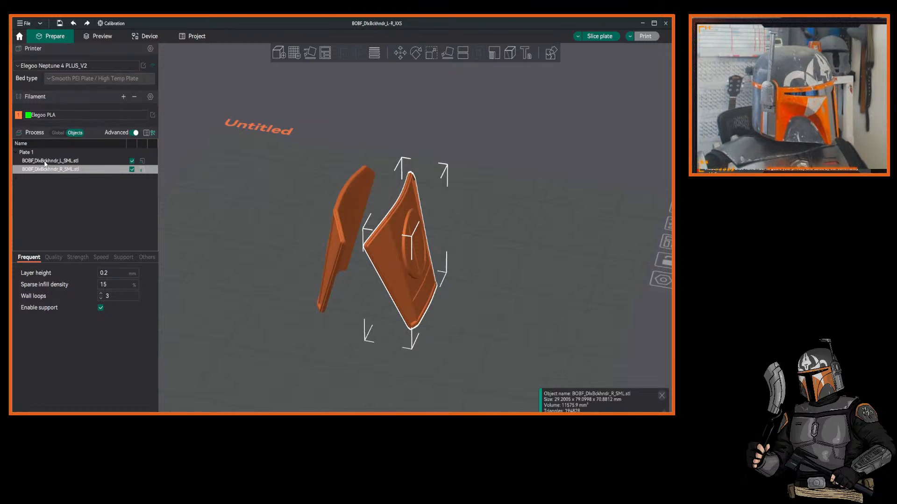
{"action": "left_click_drag", "start_coordinate": [226, 204], "coordinate": [233, 214]}
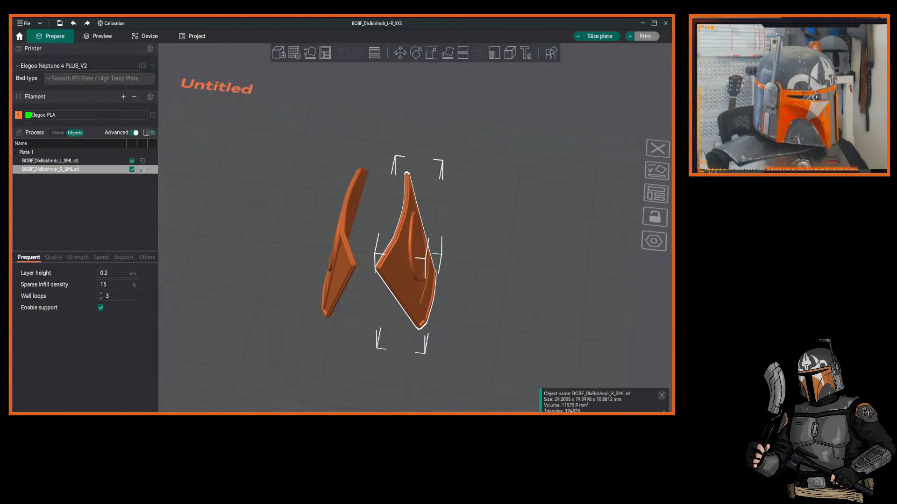
Switch to the Fluidd dashboard in the browser and check the running flow rate print's progress and temperatures.
{"action": "left_click", "coordinate": [142, 397]}
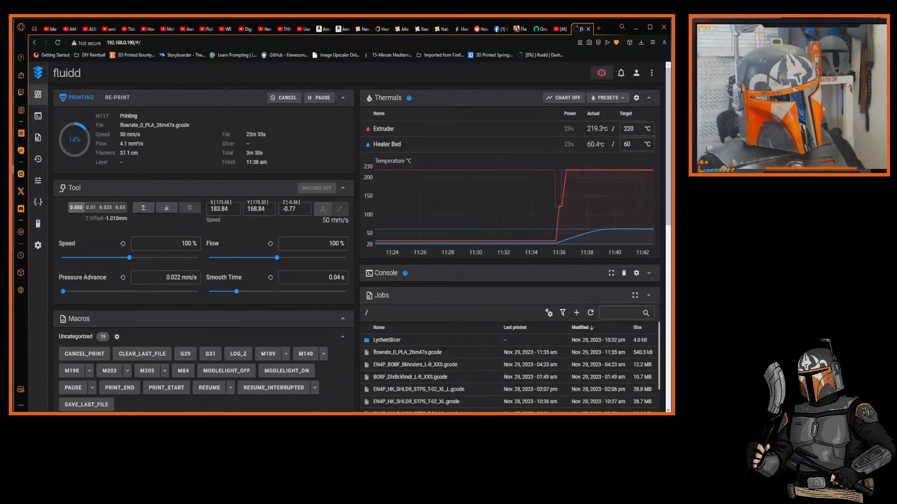
{"action": "mouse_move", "coordinate": [645, 234]}
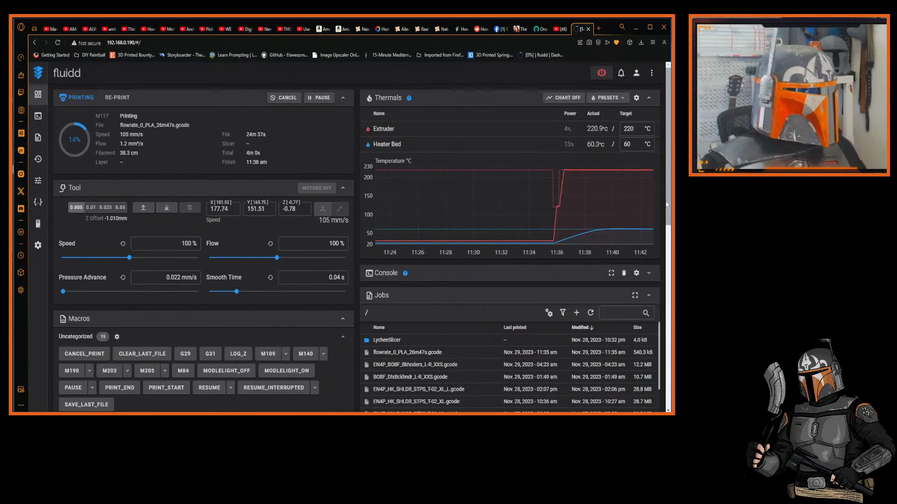
{"action": "scroll", "coordinate": [667, 191], "scroll_direction": "down", "scroll_amount": 1}
{"action": "scroll", "coordinate": [666, 190], "scroll_direction": "up", "scroll_amount": 1}
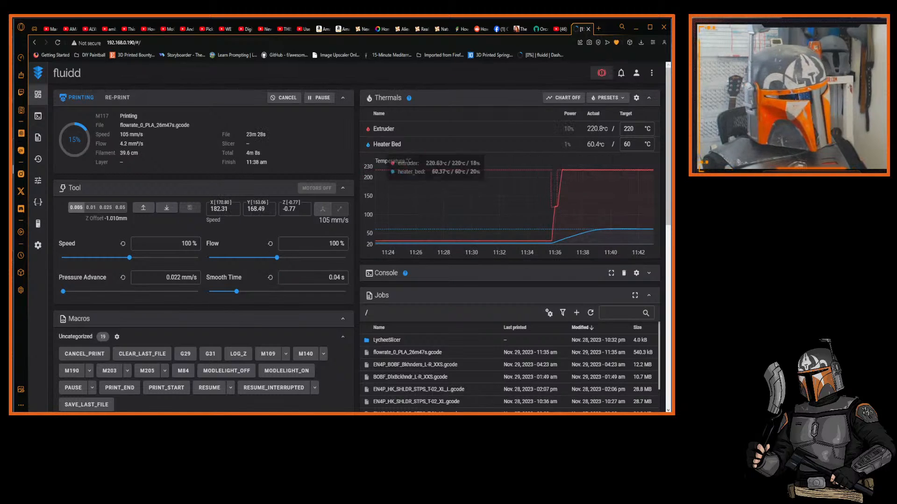
{"action": "scroll", "coordinate": [666, 180], "scroll_direction": "down", "scroll_amount": 1}
{"action": "scroll", "coordinate": [666, 180], "scroll_direction": "up", "scroll_amount": 1}
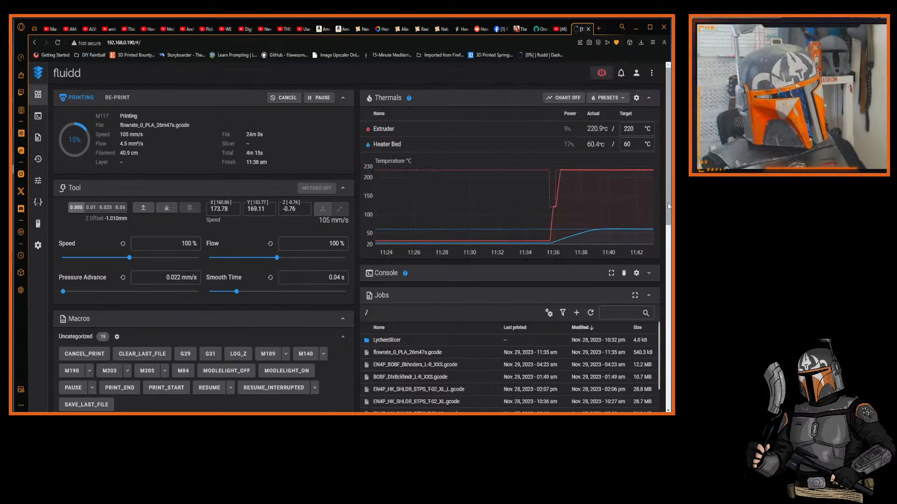
{"action": "scroll", "coordinate": [668, 203], "scroll_direction": "down", "scroll_amount": 2}
{"action": "scroll", "coordinate": [669, 172], "scroll_direction": "up", "scroll_amount": 2}
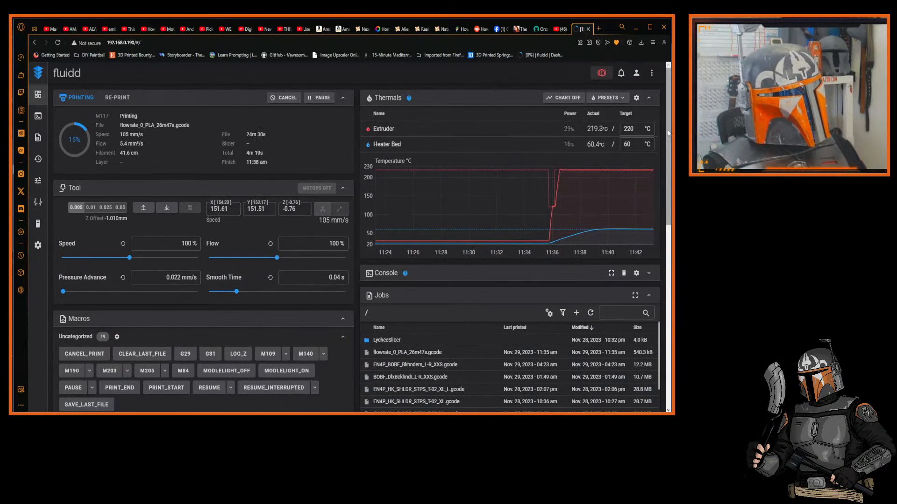
{"action": "scroll", "coordinate": [667, 133], "scroll_direction": "down", "scroll_amount": 7}
{"action": "scroll", "coordinate": [661, 118], "scroll_direction": "up", "scroll_amount": 7}
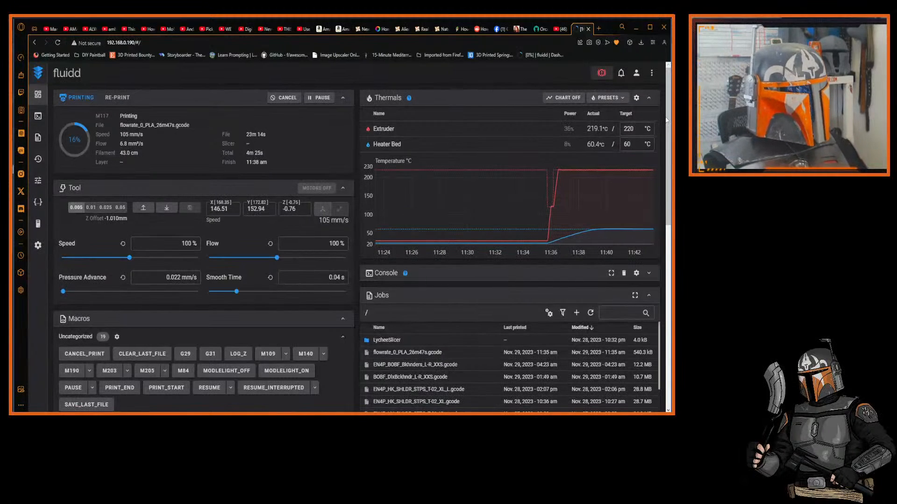
{"action": "mouse_move", "coordinate": [667, 98]}
{"action": "left_mouse_down"}
{"action": "mouse_move", "coordinate": [668, 198]}
{"action": "mouse_move", "coordinate": [669, 87]}
{"action": "left_mouse_up"}
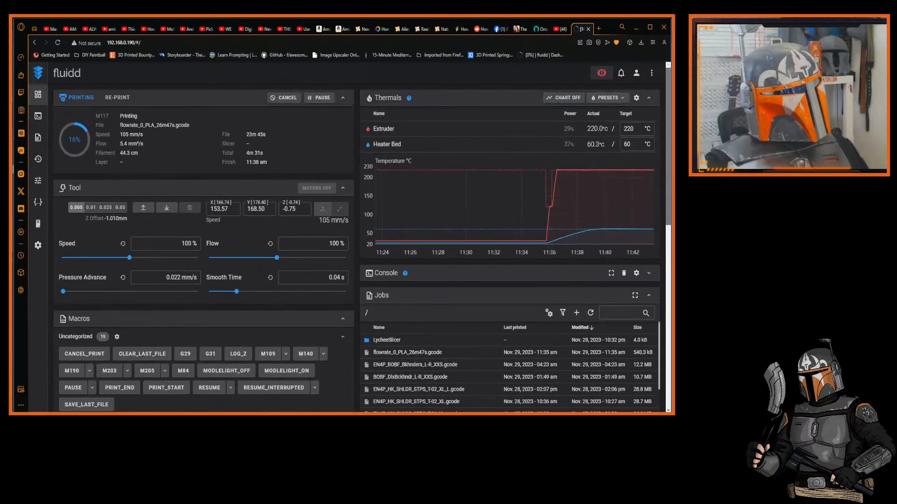
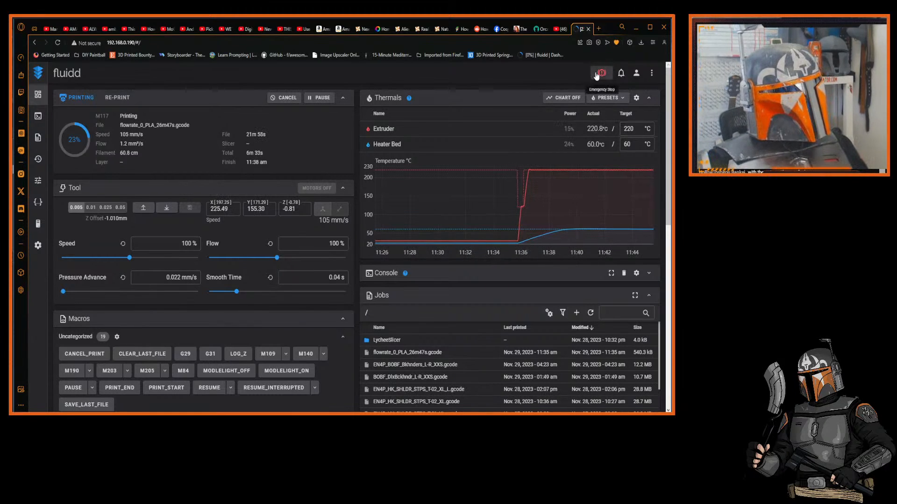
Switch back to OrcaSlicer, show the global process settings and review the Quality and Strength values.
{"action": "left_click", "coordinate": [635, 27]}
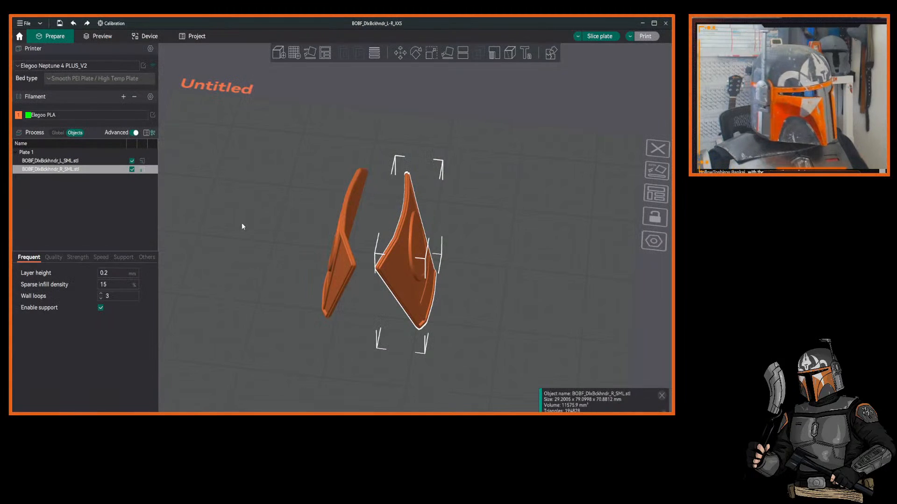
{"action": "left_click_drag", "start_coordinate": [242, 227], "coordinate": [291, 199]}
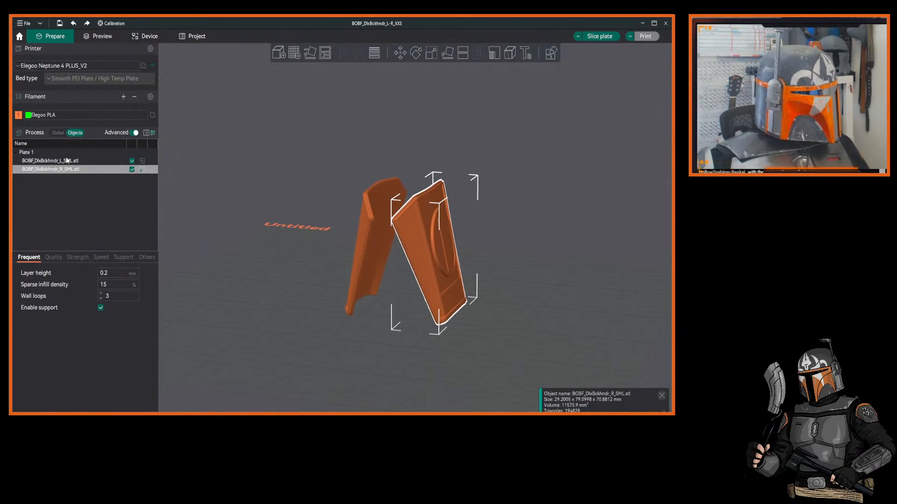
{"action": "left_click", "coordinate": [57, 133]}
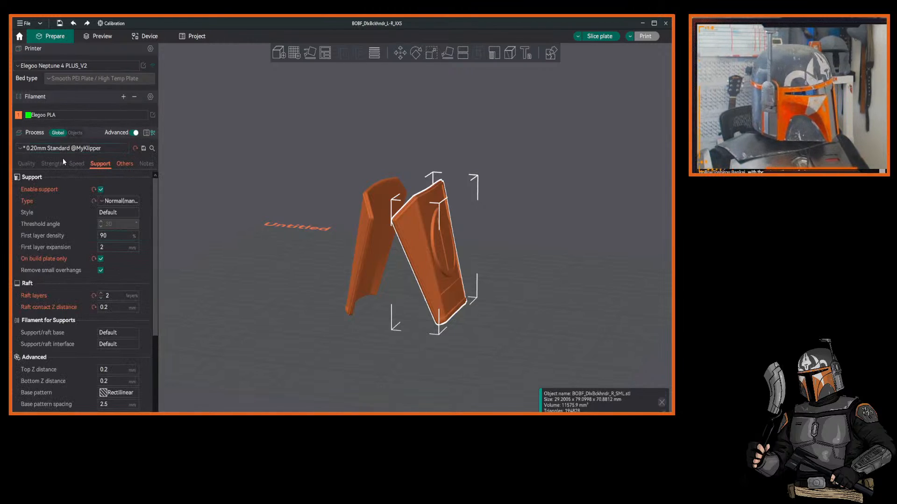
{"action": "left_click", "coordinate": [30, 164]}
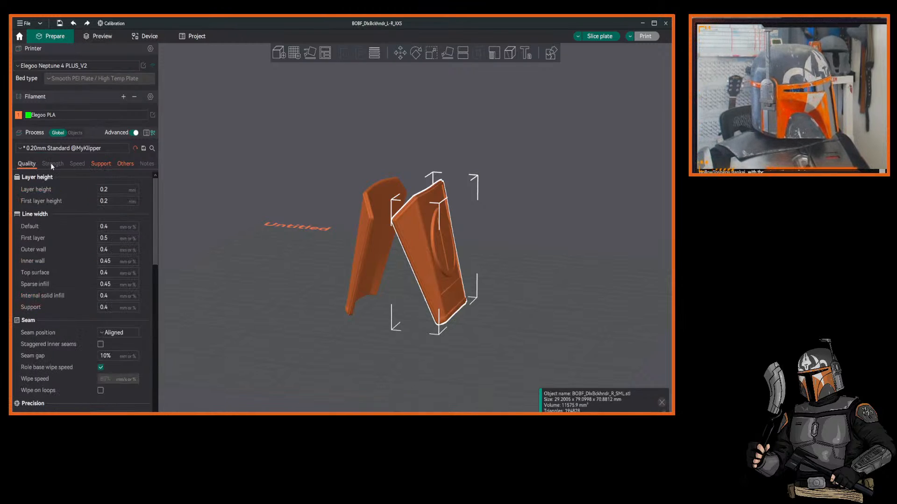
{"action": "left_click", "coordinate": [68, 164]}
{"action": "left_click", "coordinate": [27, 164]}
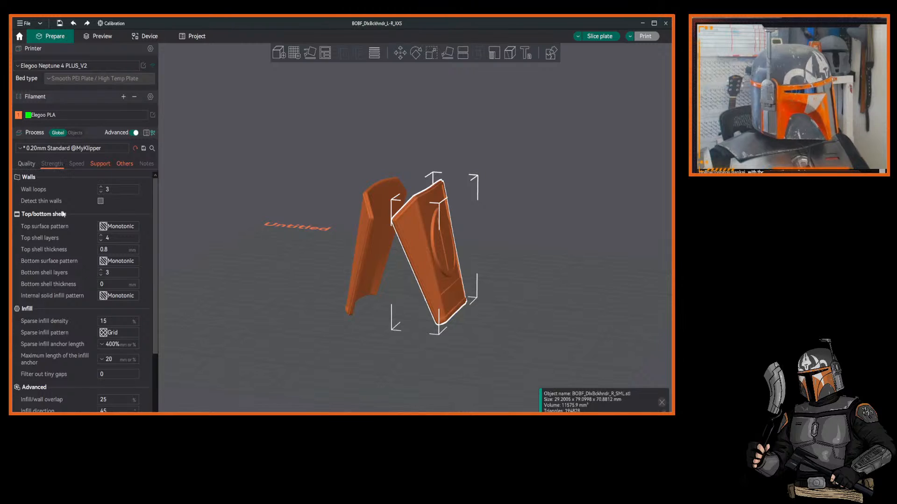
{"action": "mouse_move", "coordinate": [156, 221]}
{"action": "left_mouse_down"}
{"action": "mouse_move", "coordinate": [157, 325]}
{"action": "mouse_move", "coordinate": [163, 213]}
{"action": "left_mouse_up"}
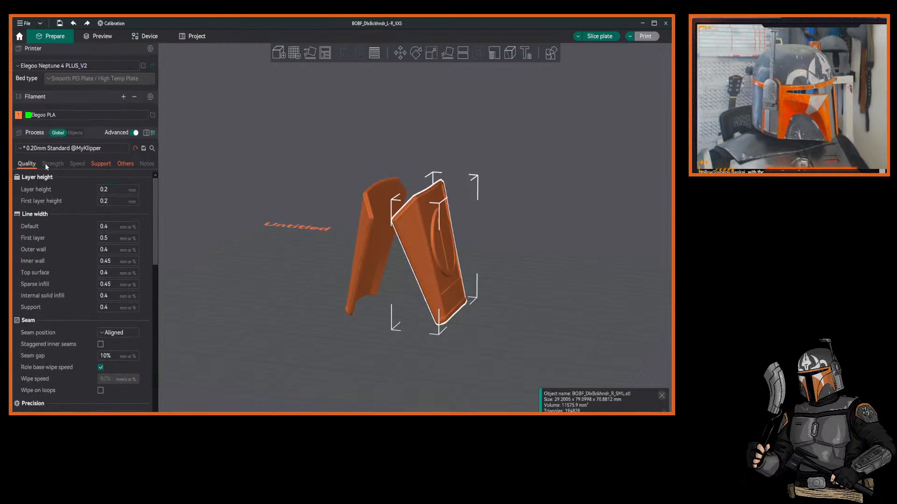
Show the global Support settings and review the support, raft, Z distance and interface values.
{"action": "left_click", "coordinate": [99, 164]}
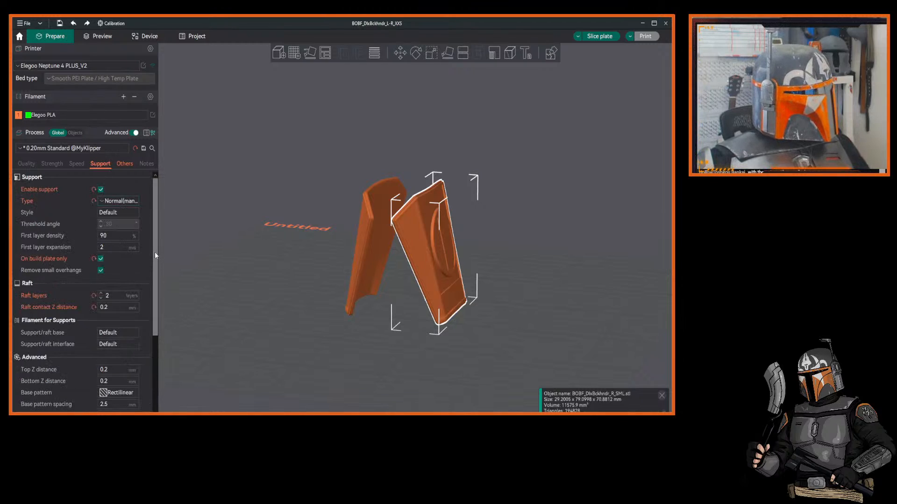
{"action": "left_click_drag", "start_coordinate": [156, 251], "coordinate": [156, 334]}
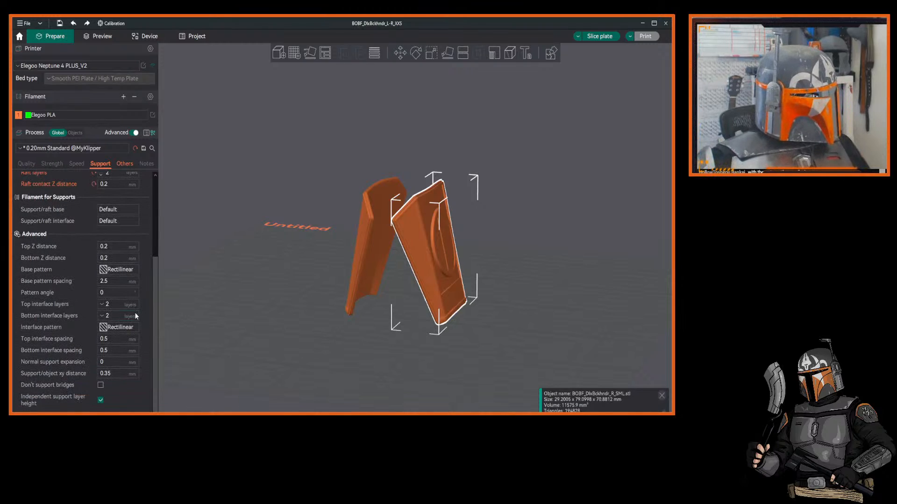
{"action": "mouse_move", "coordinate": [49, 327]}
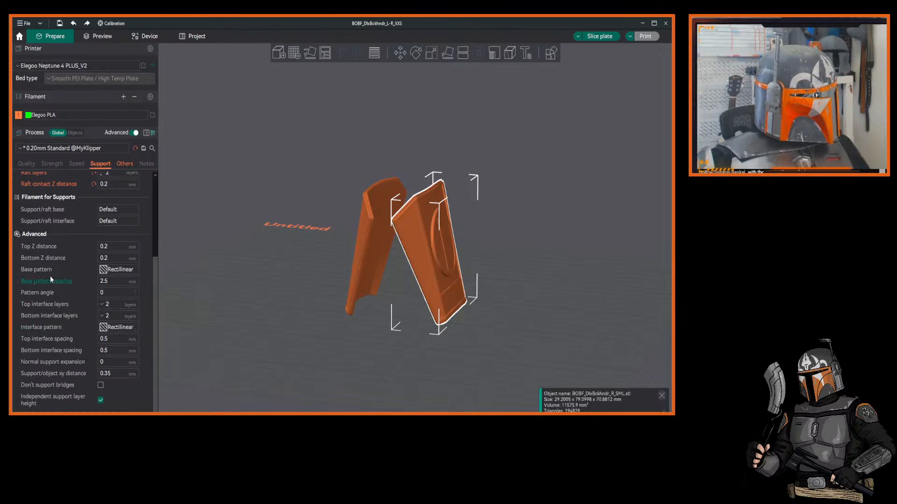
{"action": "mouse_move", "coordinate": [50, 259]}
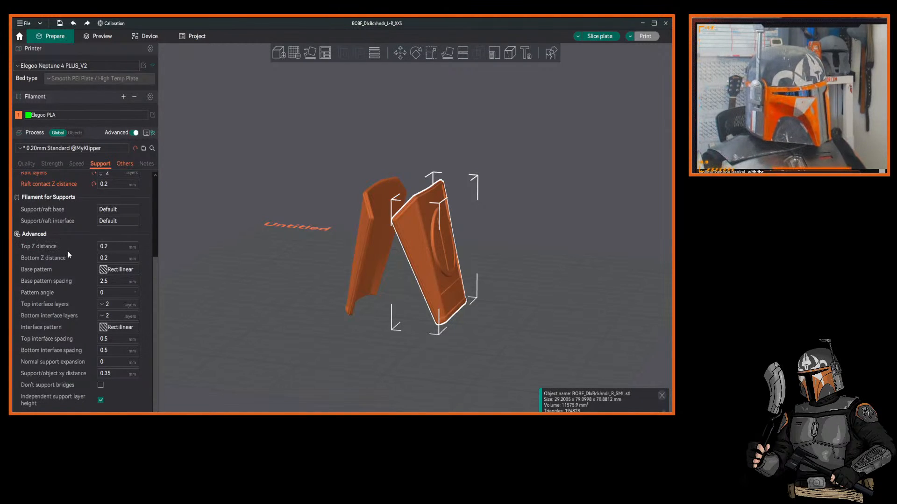
{"action": "double_click", "coordinate": [106, 248]}
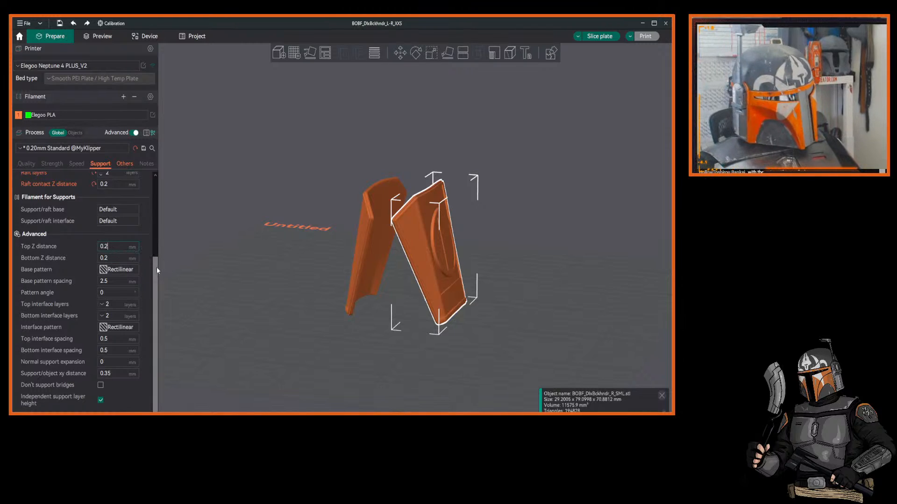
{"action": "scroll", "coordinate": [156, 261], "scroll_direction": "up", "scroll_amount": 1}
{"action": "scroll", "coordinate": [156, 261], "scroll_direction": "down", "scroll_amount": 1}
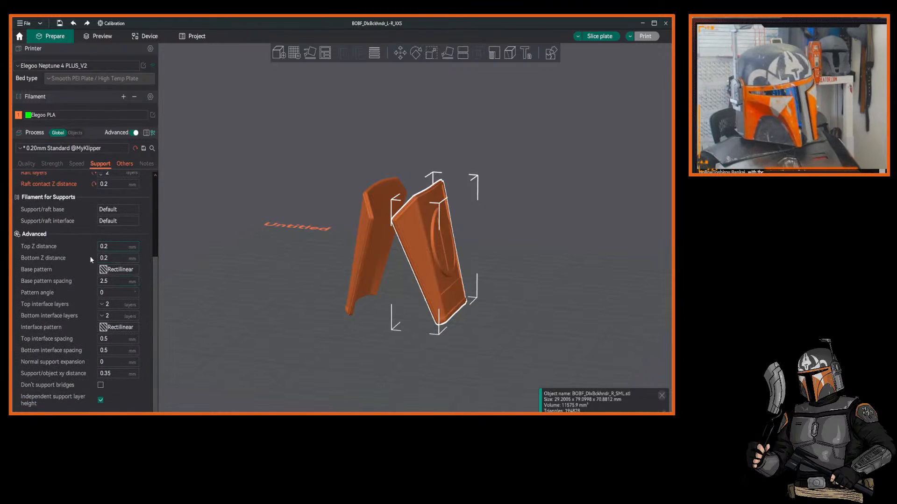
{"action": "scroll", "coordinate": [154, 267], "scroll_direction": "up", "scroll_amount": 1}
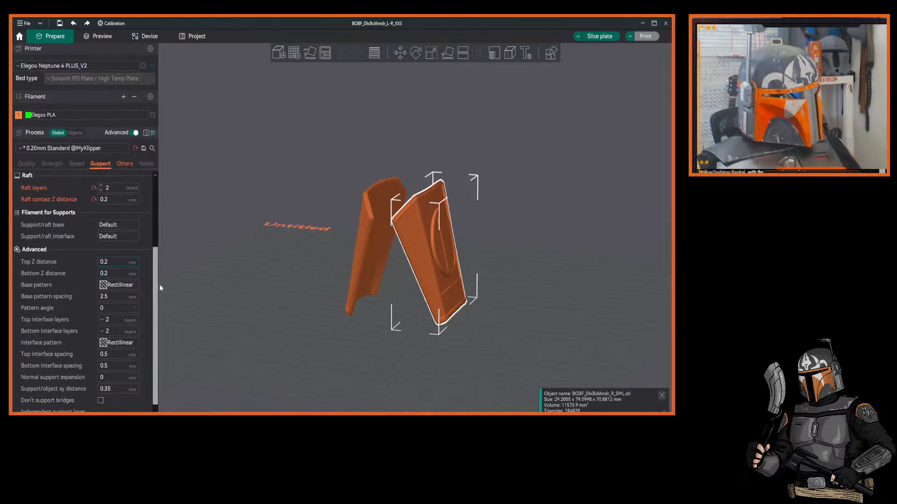
{"action": "scroll", "coordinate": [159, 284], "scroll_direction": "down", "scroll_amount": 1}
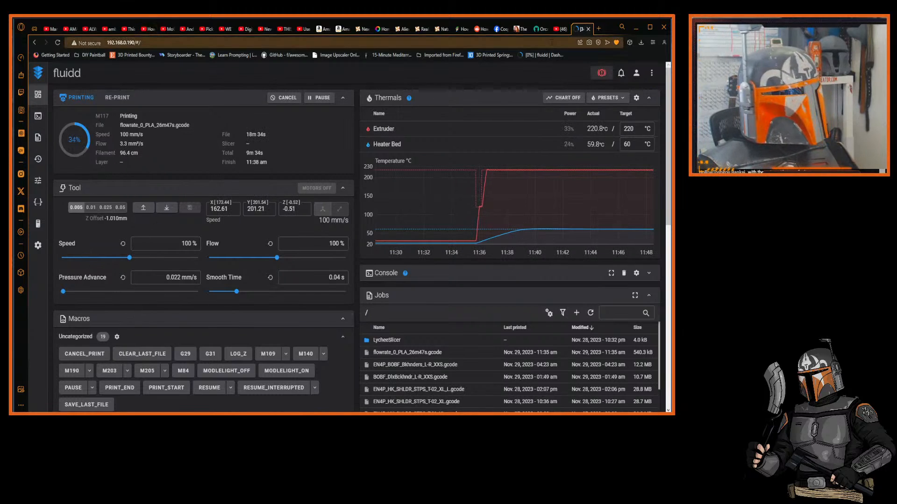
Return from the Fluidd dashboard to OrcaSlicer and examine both backhander parts from several angles and distances alongside the Support settings.
{"action": "left_click", "coordinate": [636, 27]}
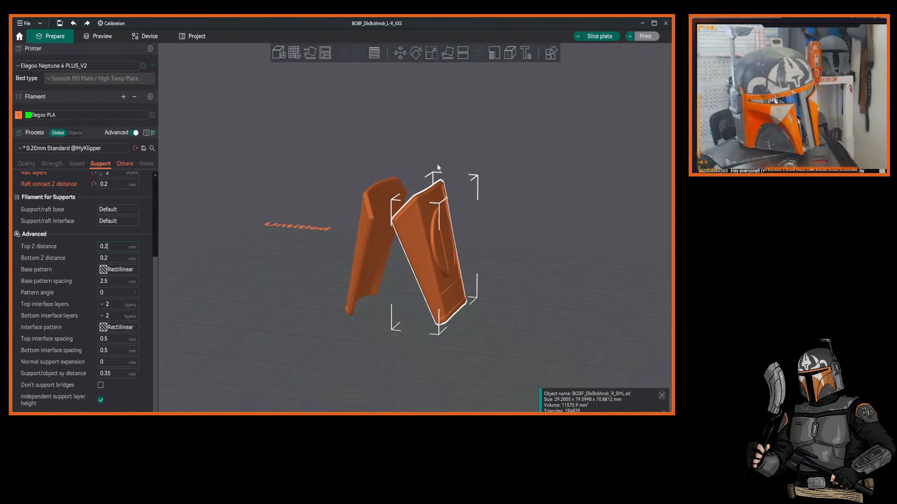
{"action": "left_click_drag", "start_coordinate": [489, 140], "coordinate": [505, 128]}
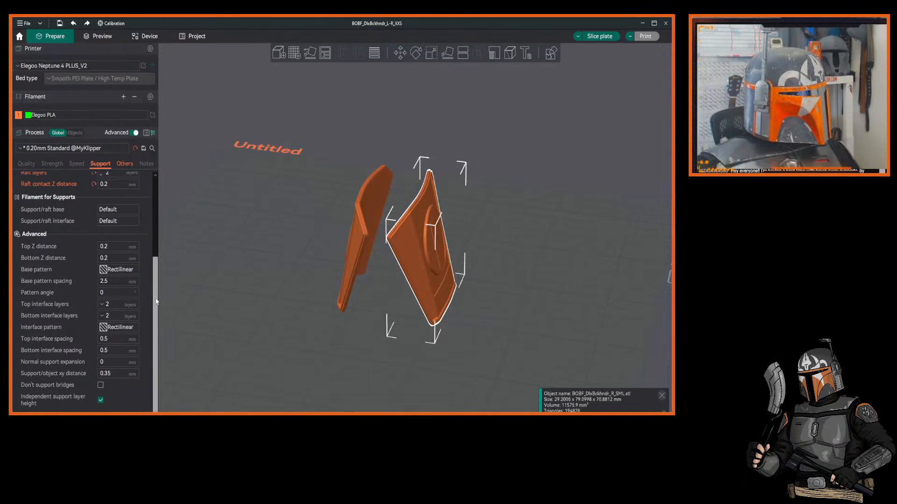
{"action": "left_click_drag", "start_coordinate": [153, 304], "coordinate": [159, 206]}
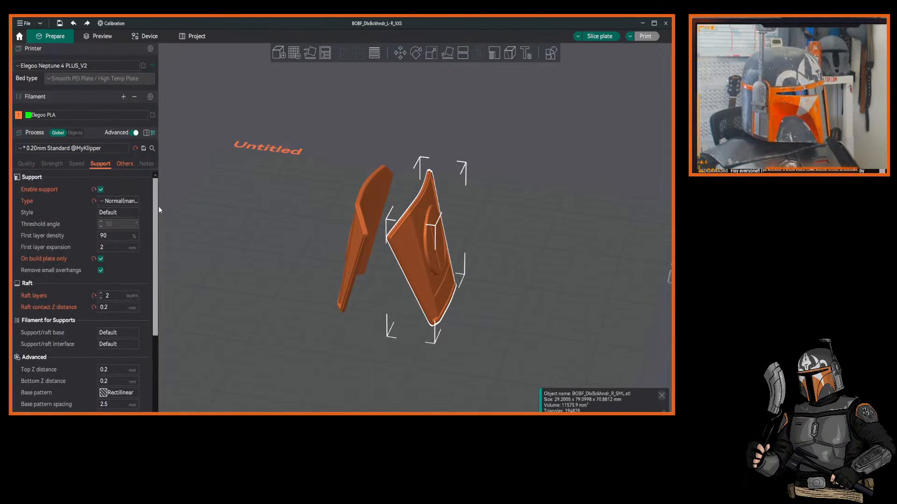
{"action": "mouse_move", "coordinate": [293, 228]}
{"action": "left_mouse_down"}
{"action": "mouse_move", "coordinate": [309, 223]}
{"action": "mouse_move", "coordinate": [292, 215]}
{"action": "left_mouse_up"}
{"action": "scroll", "coordinate": [308, 226], "scroll_direction": "down", "scroll_amount": 4}
{"action": "scroll", "coordinate": [475, 260], "scroll_direction": "up", "scroll_amount": 2}
{"action": "left_click_drag", "start_coordinate": [476, 257], "coordinate": [481, 217]}
{"action": "scroll", "coordinate": [478, 244], "scroll_direction": "down", "scroll_amount": 1}
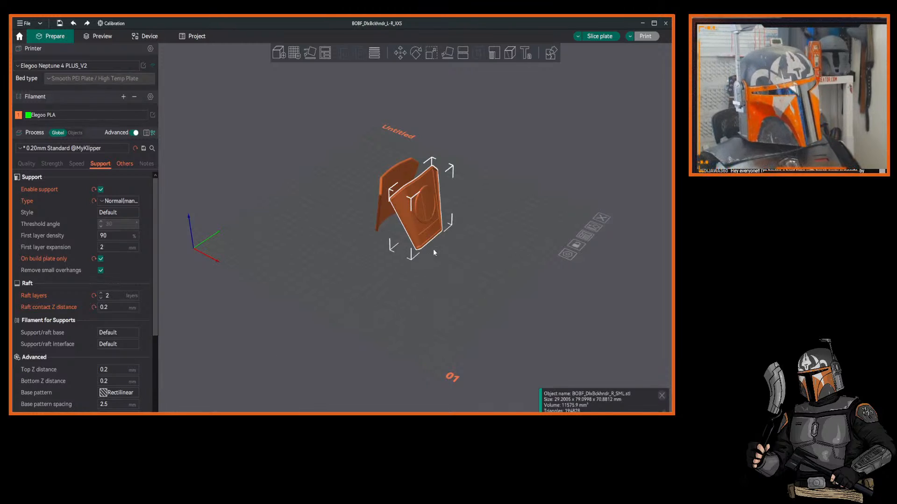
{"action": "left_click_drag", "start_coordinate": [351, 287], "coordinate": [350, 294]}
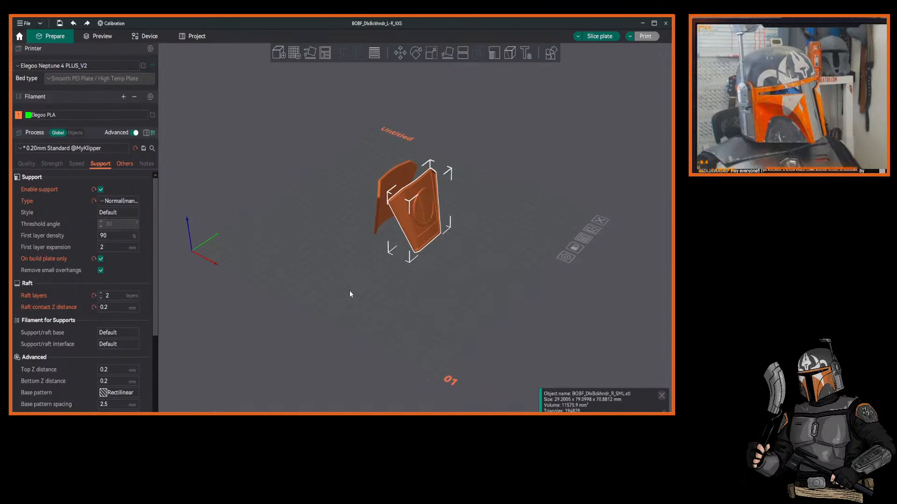
{"action": "scroll", "coordinate": [446, 282], "scroll_direction": "up", "scroll_amount": 4}
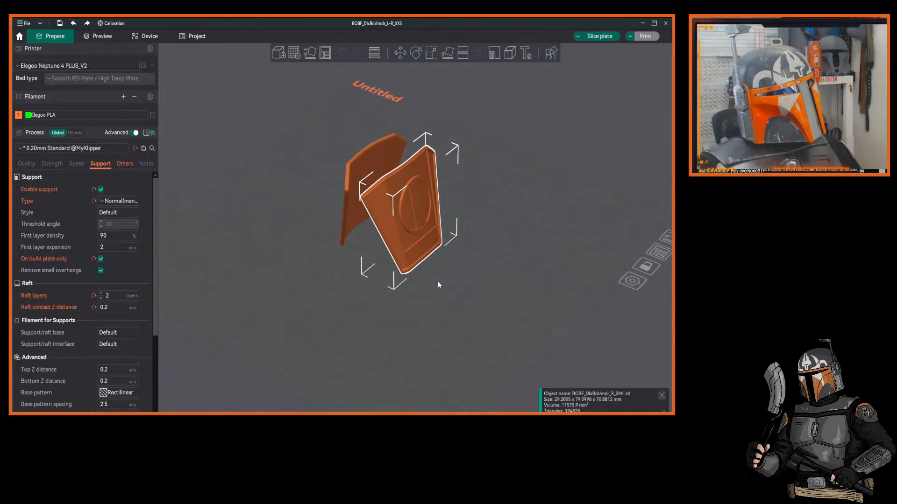
{"action": "scroll", "coordinate": [446, 284], "scroll_direction": "down", "scroll_amount": 2}
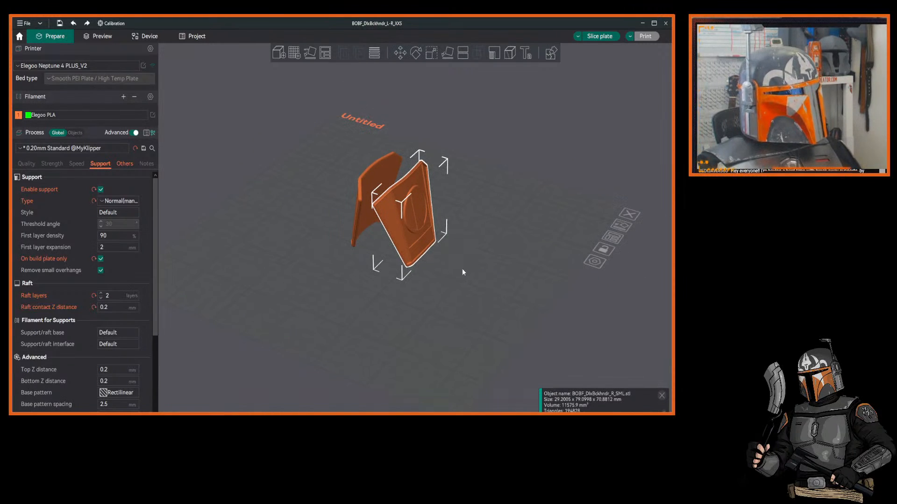
{"action": "scroll", "coordinate": [464, 265], "scroll_direction": "down", "scroll_amount": 2}
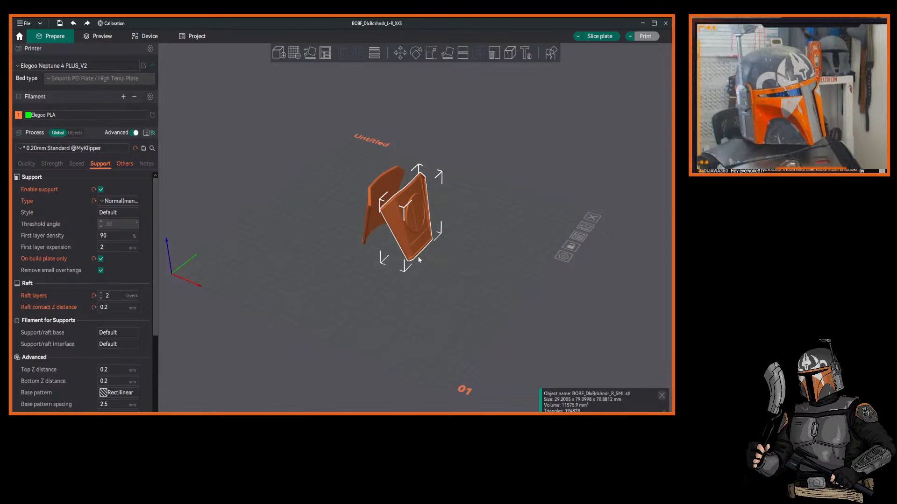
Rotate the BOBF_DlxBckhndr_R_SML part to about 271° around Z and move it along Y to about 136 mm.
{"action": "left_click", "coordinate": [412, 54]}
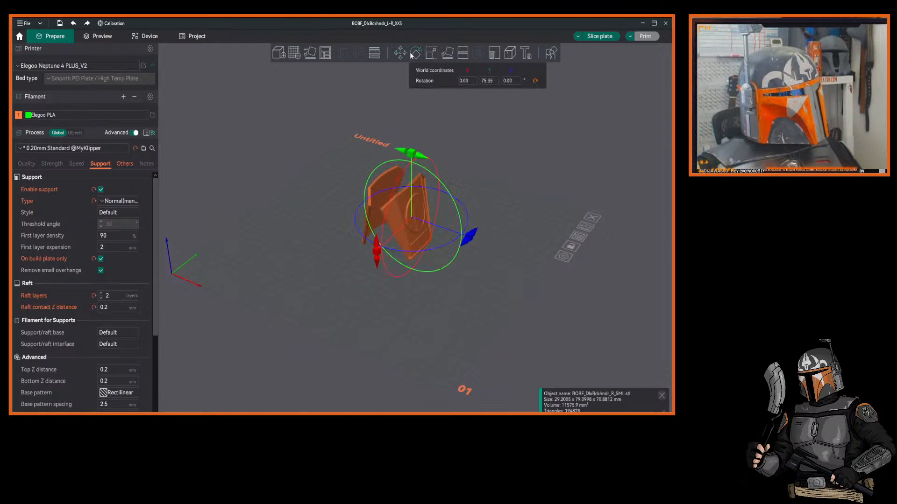
{"action": "left_click_drag", "start_coordinate": [462, 236], "coordinate": [383, 248]}
{"action": "left_click_drag", "start_coordinate": [536, 184], "coordinate": [527, 188]}
{"action": "left_click", "coordinate": [400, 53]}
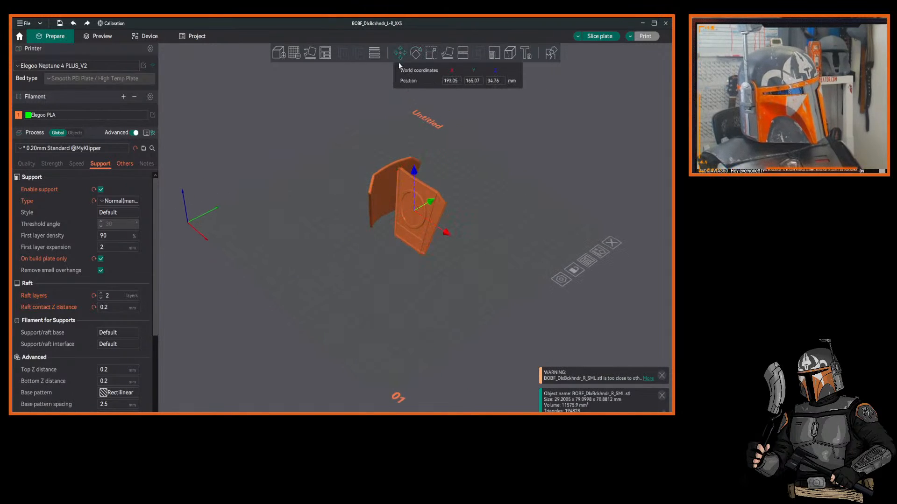
{"action": "left_click_drag", "start_coordinate": [431, 201], "coordinate": [417, 258]}
{"action": "left_click_drag", "start_coordinate": [489, 237], "coordinate": [422, 92]}
Tilt the BOBF_DlxBckhndr_R_SML part with Rotate to a Y rotation of about 70°.
{"action": "left_click", "coordinate": [414, 53]}
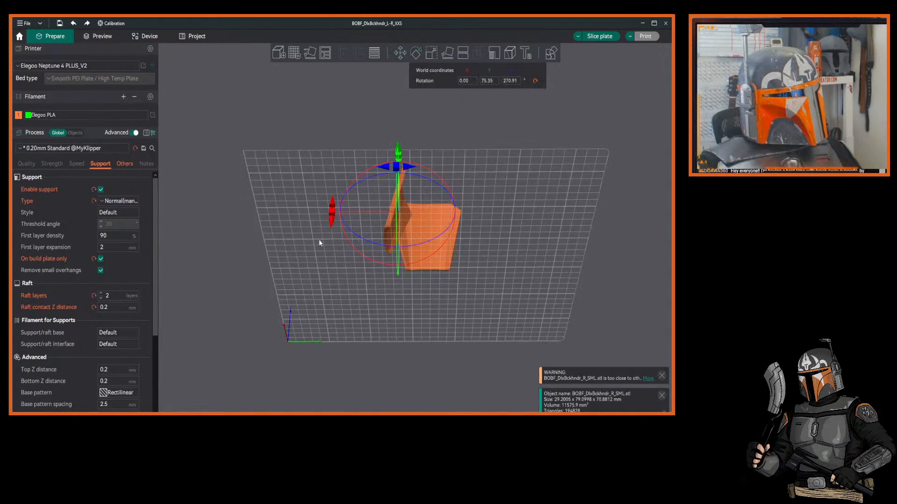
{"action": "left_click_drag", "start_coordinate": [318, 239], "coordinate": [282, 202]}
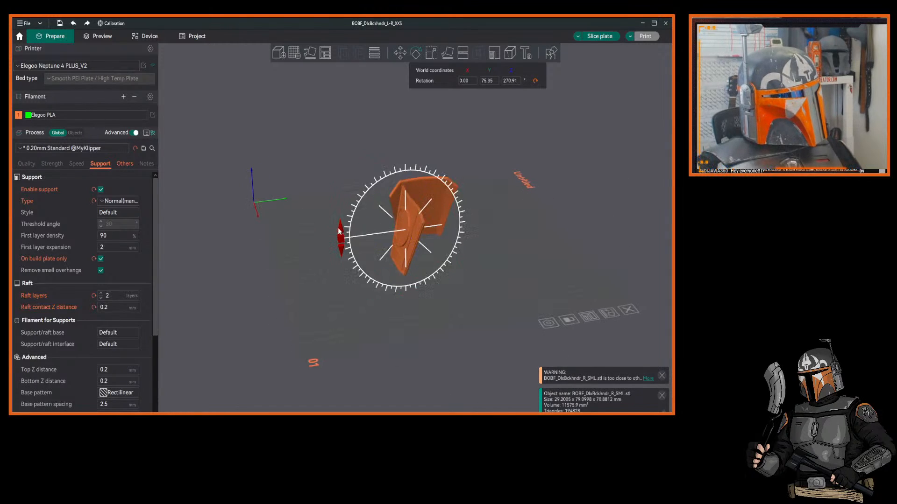
{"action": "mouse_move", "coordinate": [339, 230]}
{"action": "left_mouse_down"}
{"action": "mouse_move", "coordinate": [380, 175]}
{"action": "mouse_move", "coordinate": [392, 288]}
{"action": "mouse_move", "coordinate": [370, 275]}
{"action": "mouse_move", "coordinate": [358, 226]}
{"action": "mouse_move", "coordinate": [346, 253]}
{"action": "mouse_move", "coordinate": [352, 227]}
{"action": "mouse_move", "coordinate": [349, 237]}
{"action": "left_mouse_up"}
{"action": "left_click_drag", "start_coordinate": [495, 208], "coordinate": [509, 191]}
{"action": "scroll", "coordinate": [507, 198], "scroll_direction": "up", "scroll_amount": 4}
{"action": "right_click_drag", "start_coordinate": [540, 187], "coordinate": [498, 189]}
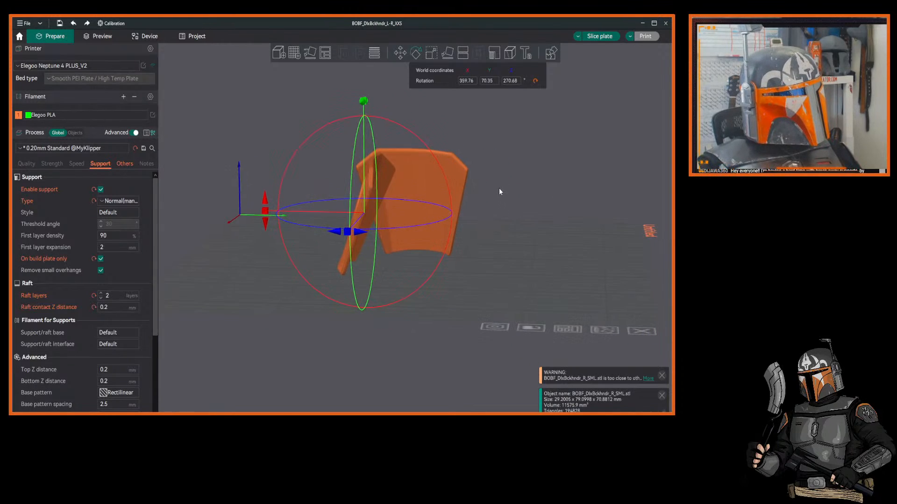
Inspect the painted supports along the inner edges of the tilted part, and slice the plate.
{"action": "mouse_move", "coordinate": [499, 191]}
{"action": "left_mouse_down"}
{"action": "mouse_move", "coordinate": [525, 195]}
{"action": "mouse_move", "coordinate": [467, 203]}
{"action": "mouse_move", "coordinate": [435, 194]}
{"action": "mouse_move", "coordinate": [443, 241]}
{"action": "mouse_move", "coordinate": [471, 213]}
{"action": "mouse_move", "coordinate": [466, 194]}
{"action": "mouse_move", "coordinate": [471, 207]}
{"action": "mouse_move", "coordinate": [449, 227]}
{"action": "mouse_move", "coordinate": [443, 185]}
{"action": "mouse_move", "coordinate": [455, 168]}
{"action": "mouse_move", "coordinate": [455, 236]}
{"action": "mouse_move", "coordinate": [472, 207]}
{"action": "mouse_move", "coordinate": [457, 141]}
{"action": "left_mouse_up"}
{"action": "left_click", "coordinate": [493, 54]}
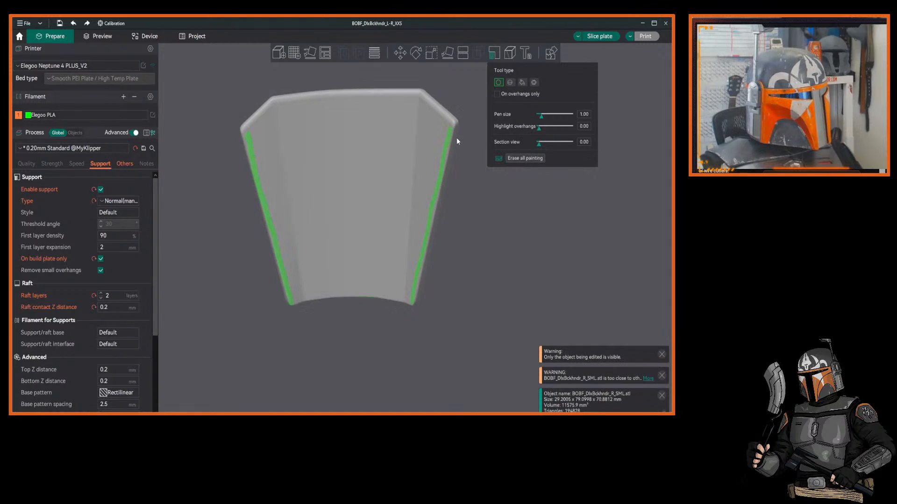
{"action": "mouse_move", "coordinate": [414, 308]}
{"action": "left_mouse_down"}
{"action": "mouse_move", "coordinate": [436, 322]}
{"action": "mouse_move", "coordinate": [463, 286]}
{"action": "mouse_move", "coordinate": [455, 293]}
{"action": "mouse_move", "coordinate": [480, 216]}
{"action": "left_mouse_up"}
{"action": "left_click", "coordinate": [595, 38]}
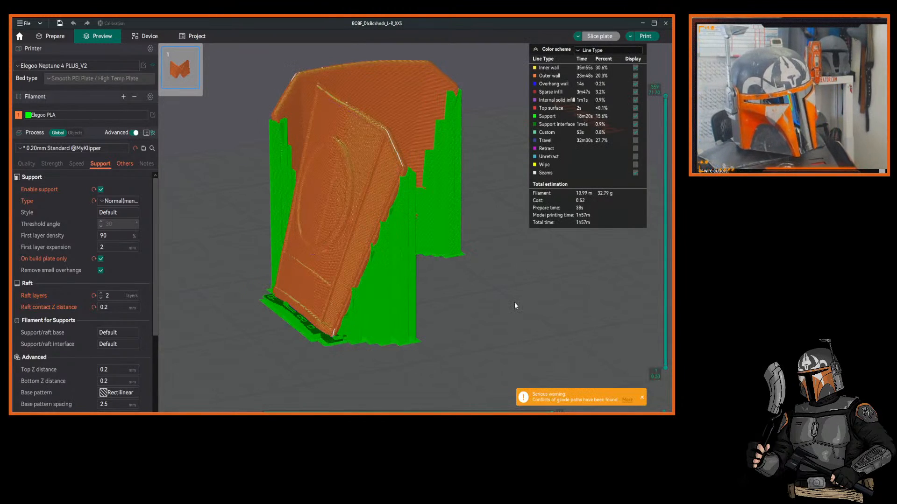
Examine the sliced backhander parts and their supports from several angles in the preview.
{"action": "mouse_move", "coordinate": [515, 306]}
{"action": "left_mouse_down"}
{"action": "mouse_move", "coordinate": [511, 280]}
{"action": "mouse_move", "coordinate": [461, 297]}
{"action": "mouse_move", "coordinate": [484, 299]}
{"action": "mouse_move", "coordinate": [485, 324]}
{"action": "mouse_move", "coordinate": [509, 293]}
{"action": "left_mouse_up"}
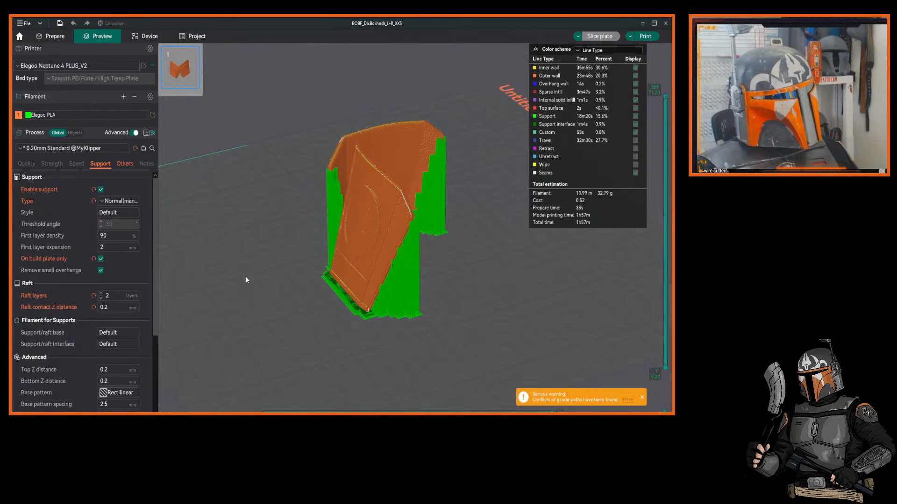
{"action": "left_click_drag", "start_coordinate": [247, 279], "coordinate": [237, 248]}
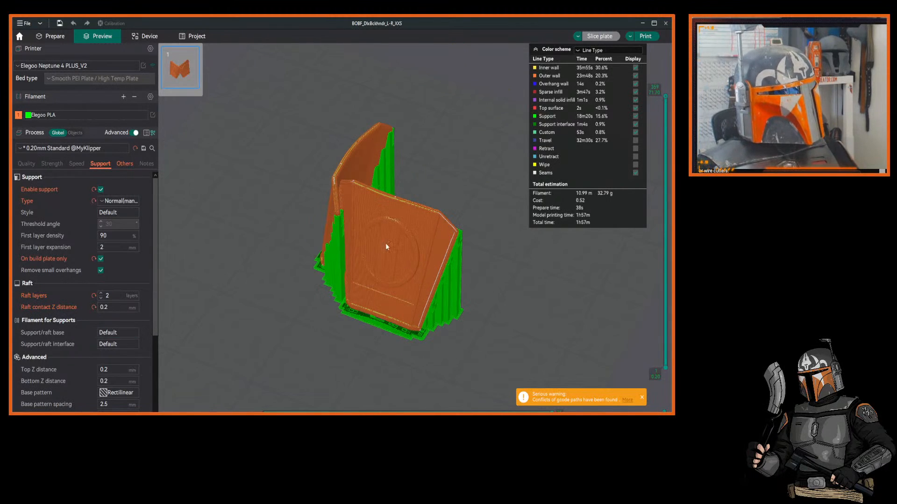
{"action": "left_click_drag", "start_coordinate": [234, 211], "coordinate": [218, 221]}
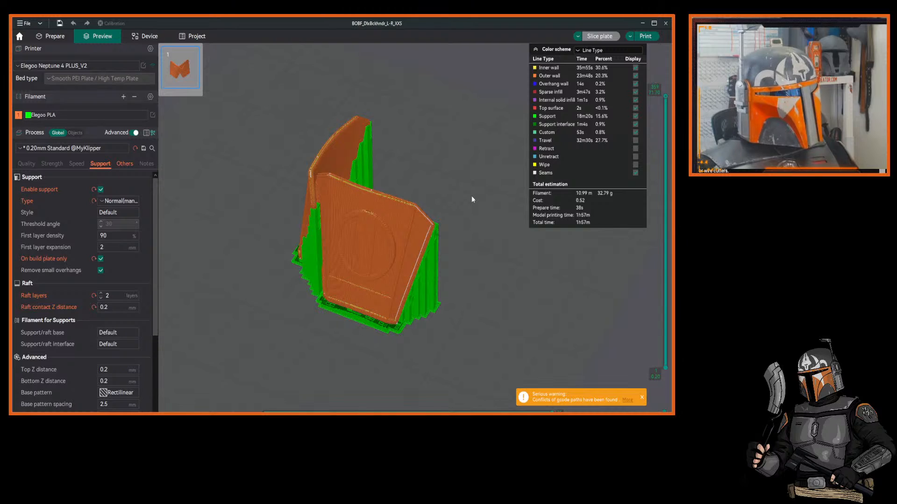
{"action": "right_click_drag", "start_coordinate": [471, 196], "coordinate": [472, 203]}
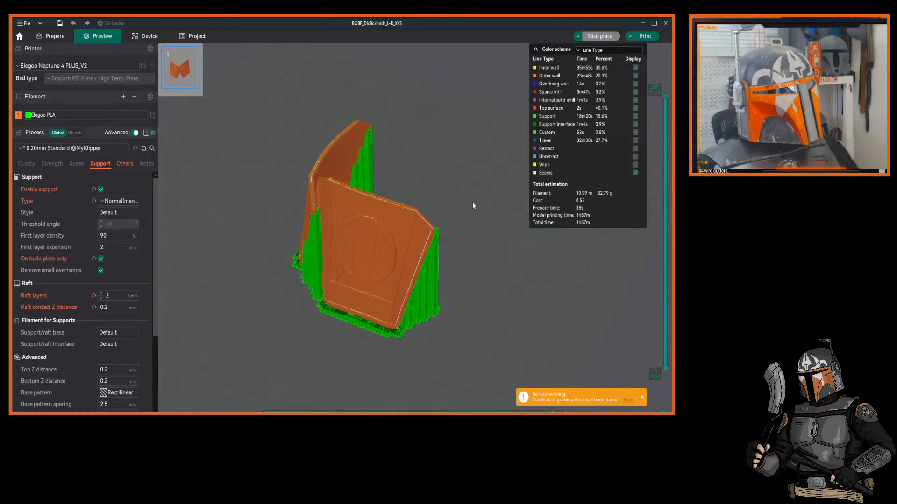
{"action": "left_click_drag", "start_coordinate": [472, 203], "coordinate": [420, 191]}
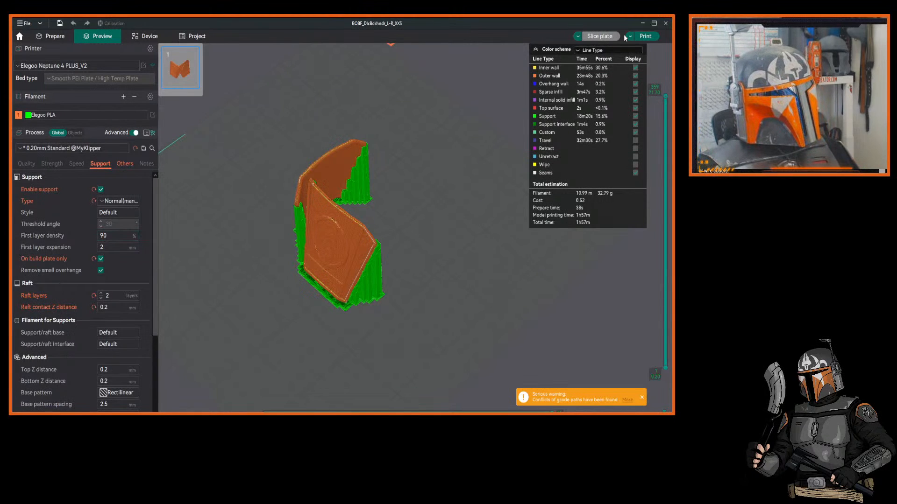
Return to plate editing and move the BOBF_DlxBckhndr_R_SML part to about X 214 mm, Y 110 mm.
{"action": "left_click_drag", "start_coordinate": [438, 224], "coordinate": [441, 221]}
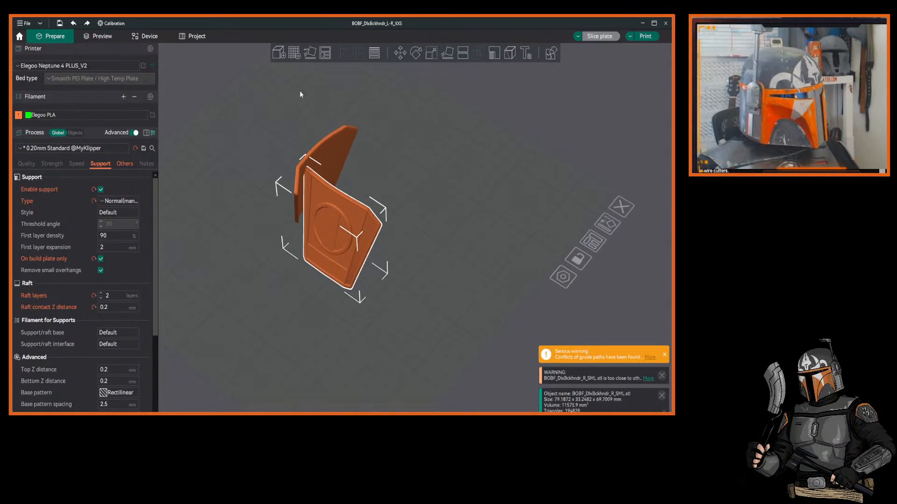
{"action": "key", "text": "m"}
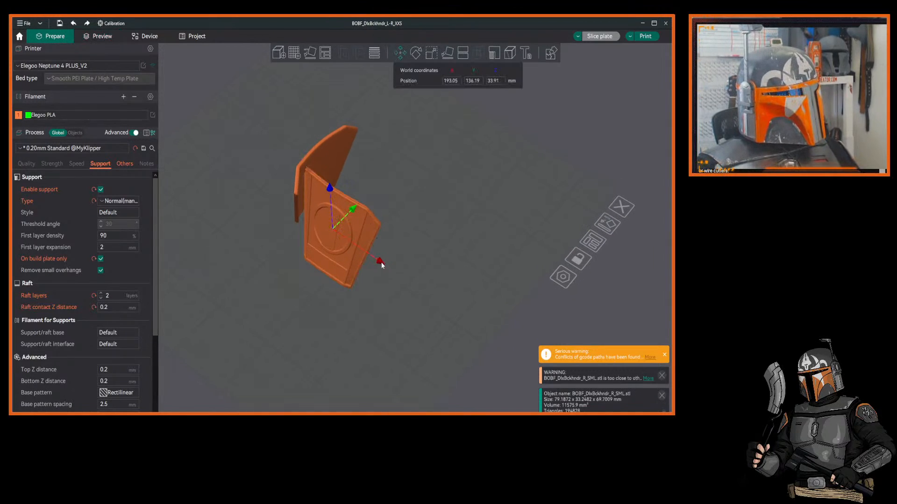
{"action": "left_click_drag", "start_coordinate": [381, 265], "coordinate": [420, 240]}
{"action": "left_click_drag", "start_coordinate": [458, 204], "coordinate": [411, 209]}
{"action": "left_click_drag", "start_coordinate": [388, 252], "coordinate": [422, 206]}
Select the BOBF_DlxBckhndr_L_SML part and examine the spacing between both parts from above and from the side.
{"action": "scroll", "coordinate": [424, 205], "scroll_direction": "up", "scroll_amount": 3}
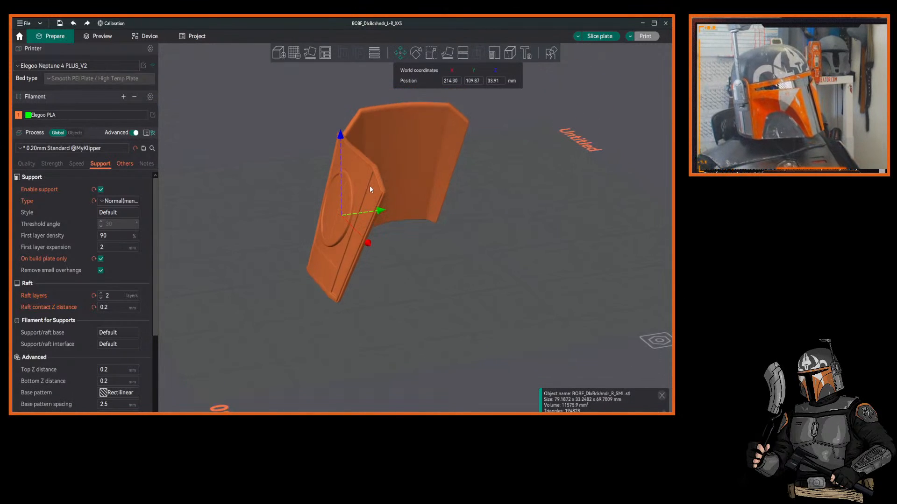
{"action": "scroll", "coordinate": [374, 189], "scroll_direction": "up", "scroll_amount": 3}
{"action": "scroll", "coordinate": [389, 180], "scroll_direction": "down", "scroll_amount": 3}
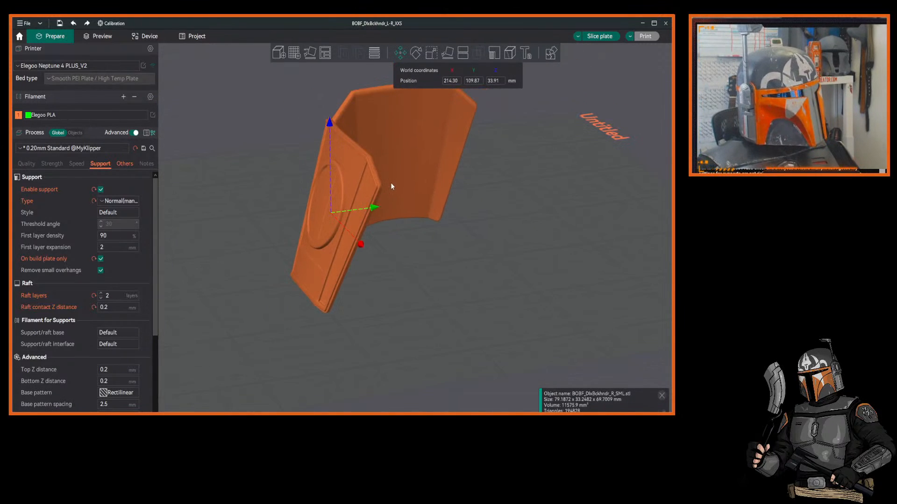
{"action": "left_click_drag", "start_coordinate": [391, 184], "coordinate": [422, 191]}
{"action": "left_click", "coordinate": [422, 189]}
{"action": "scroll", "coordinate": [421, 199], "scroll_direction": "down", "scroll_amount": 5}
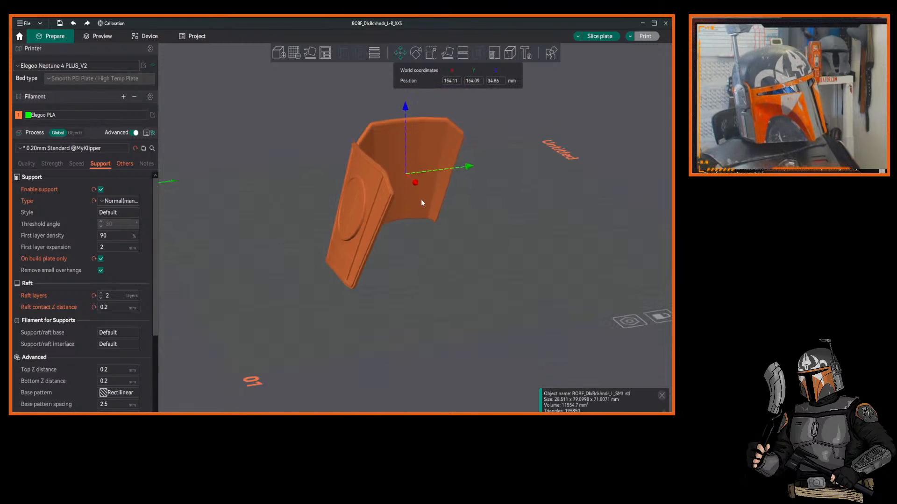
{"action": "left_click_drag", "start_coordinate": [297, 186], "coordinate": [328, 206]}
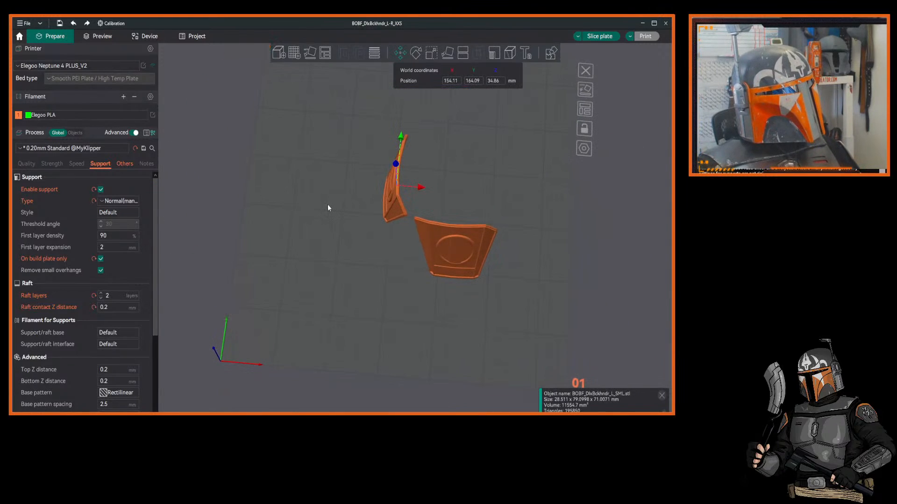
{"action": "left_click_drag", "start_coordinate": [386, 160], "coordinate": [217, 291]}
{"action": "left_click_drag", "start_coordinate": [247, 255], "coordinate": [287, 191]}
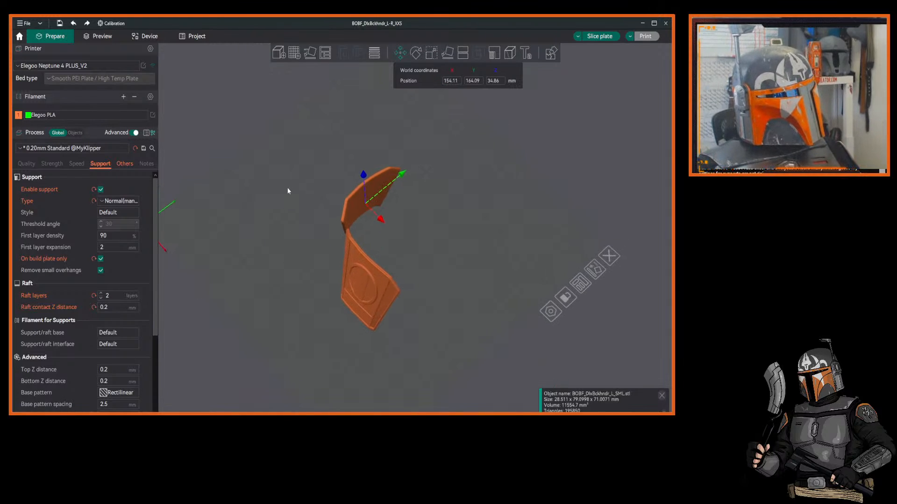
Select the BOBF_DlxBckhndr_R_SML part and examine the placement of both parts on the plate from above and from the side.
{"action": "left_click_drag", "start_coordinate": [234, 124], "coordinate": [332, 238]}
{"action": "scroll", "coordinate": [360, 254], "scroll_direction": "up", "scroll_amount": 3}
{"action": "left_click_drag", "start_coordinate": [441, 214], "coordinate": [414, 219]}
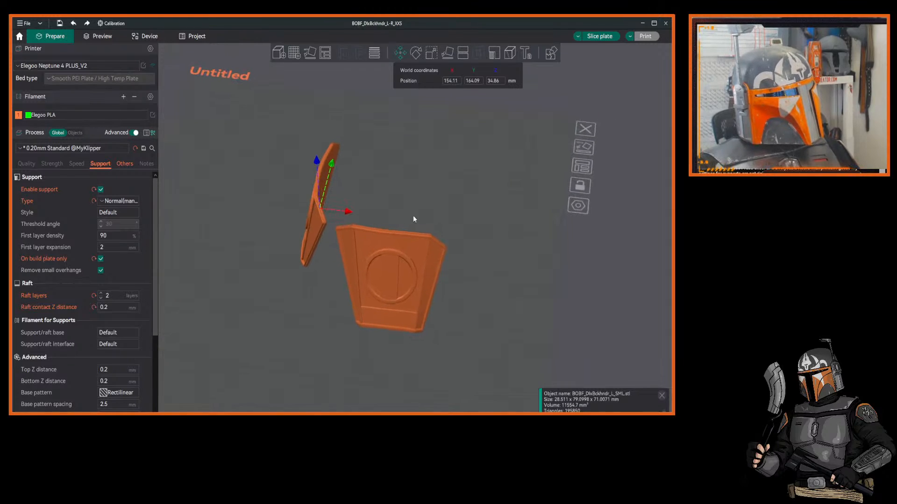
{"action": "left_click", "coordinate": [404, 266]}
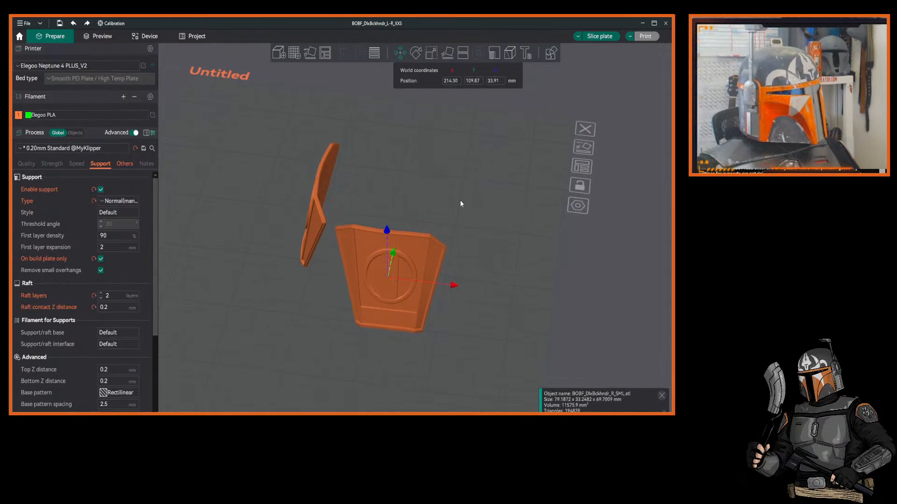
{"action": "left_click_drag", "start_coordinate": [461, 203], "coordinate": [425, 203]}
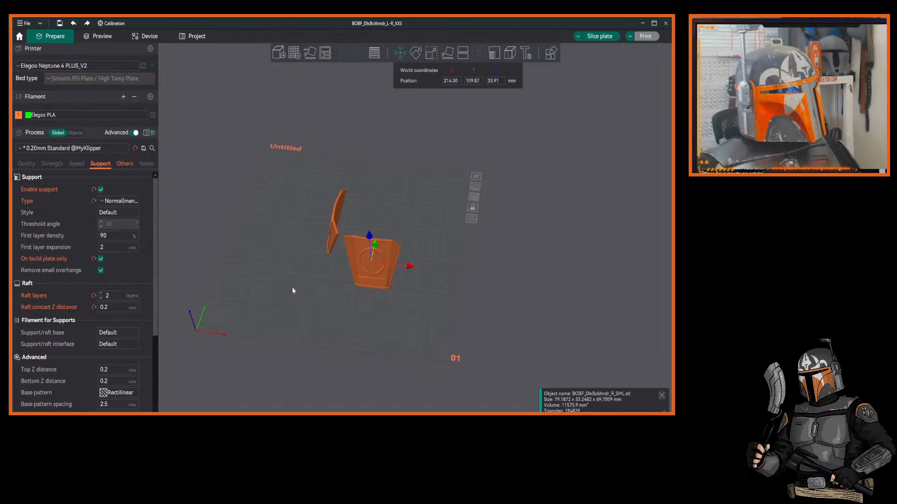
{"action": "left_click_drag", "start_coordinate": [442, 205], "coordinate": [434, 226]}
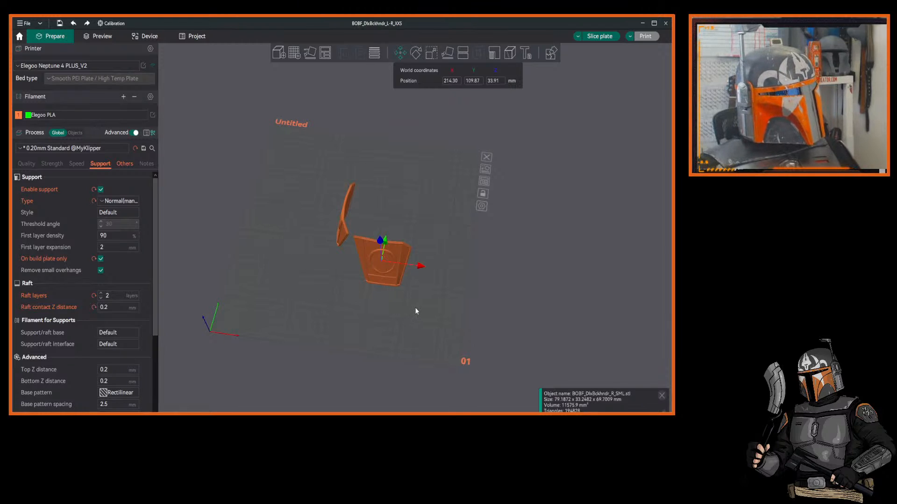
{"action": "left_click_drag", "start_coordinate": [430, 214], "coordinate": [428, 214]}
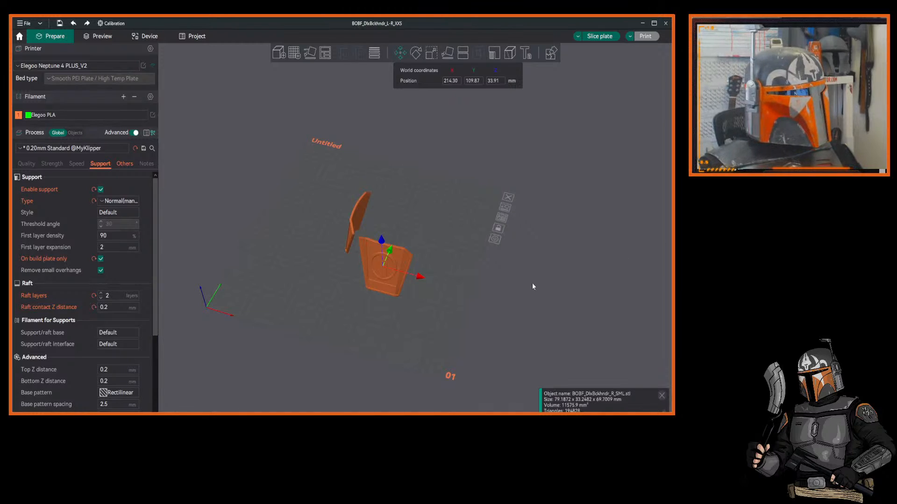
{"action": "left_click_drag", "start_coordinate": [449, 246], "coordinate": [447, 219]}
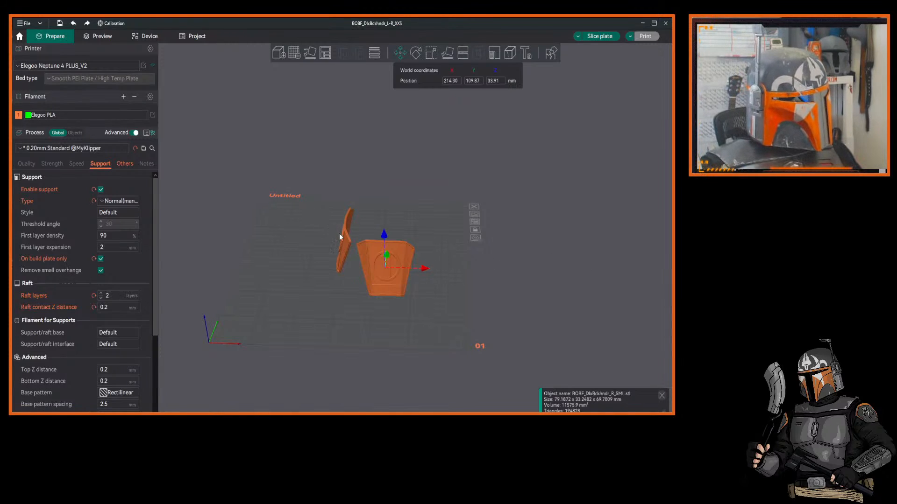
{"action": "left_click_drag", "start_coordinate": [468, 200], "coordinate": [452, 192]}
{"action": "scroll", "coordinate": [459, 192], "scroll_direction": "up", "scroll_amount": 5}
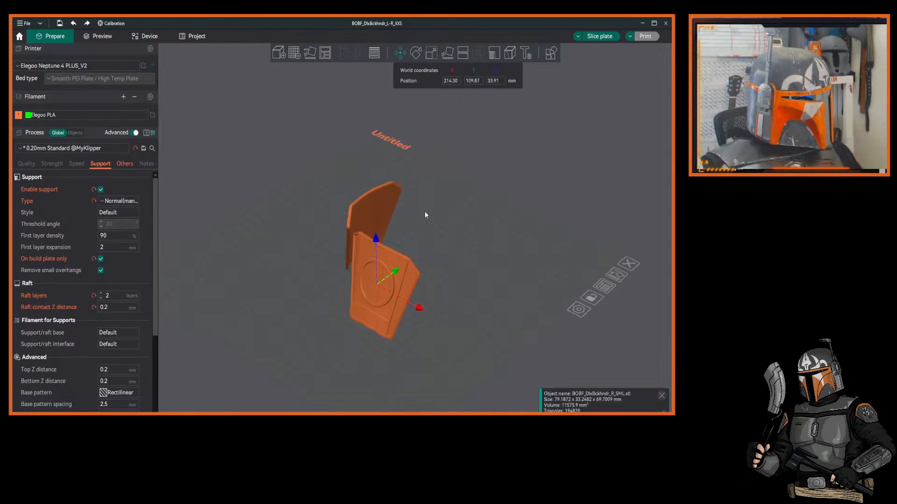
{"action": "right_click_drag", "start_coordinate": [425, 213], "coordinate": [412, 209]}
{"action": "right_click_drag", "start_coordinate": [476, 202], "coordinate": [431, 216]}
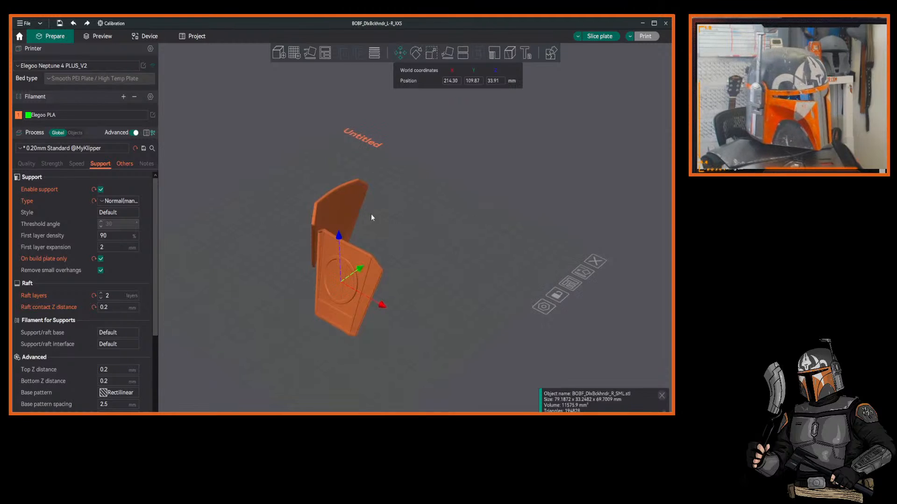
Clear the part selection and review the raft, Z distance and interface settings for the supports.
{"action": "left_click", "coordinate": [372, 218]}
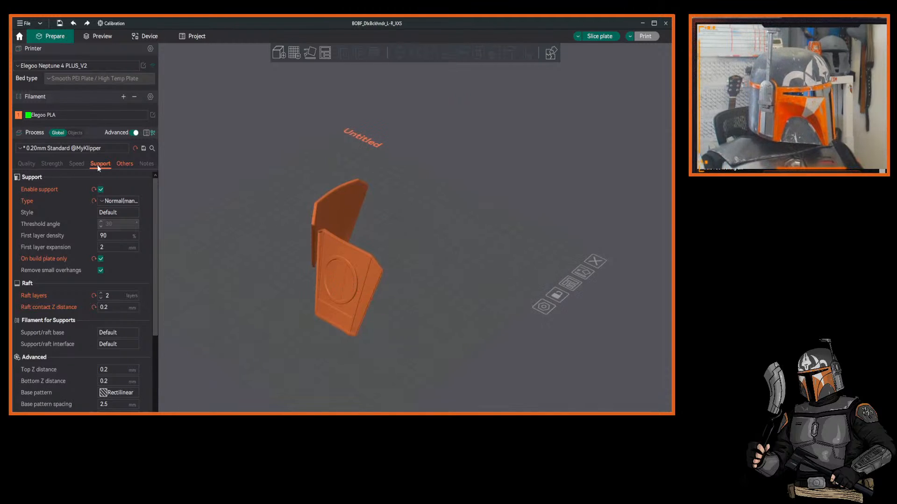
{"action": "mouse_move", "coordinate": [154, 221]}
{"action": "left_mouse_down"}
{"action": "mouse_move", "coordinate": [154, 240]}
{"action": "mouse_move", "coordinate": [153, 215]}
{"action": "left_mouse_up"}
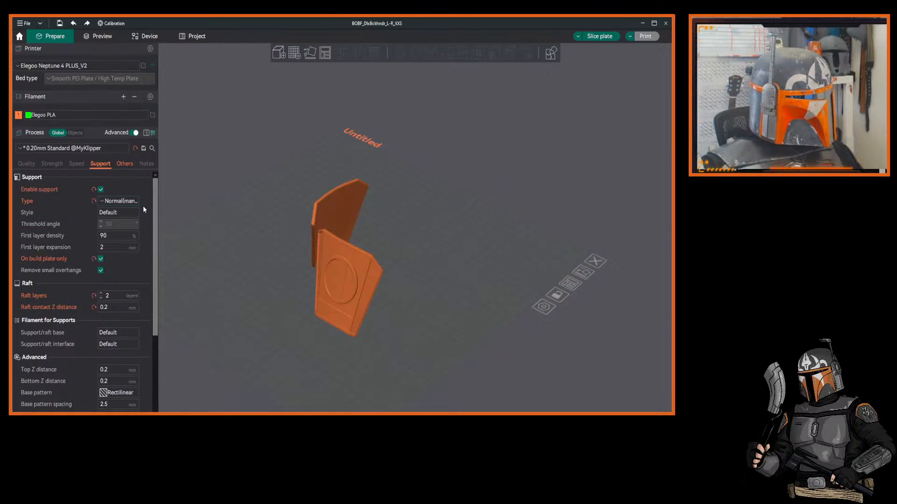
{"action": "left_click_drag", "start_coordinate": [154, 204], "coordinate": [155, 287]}
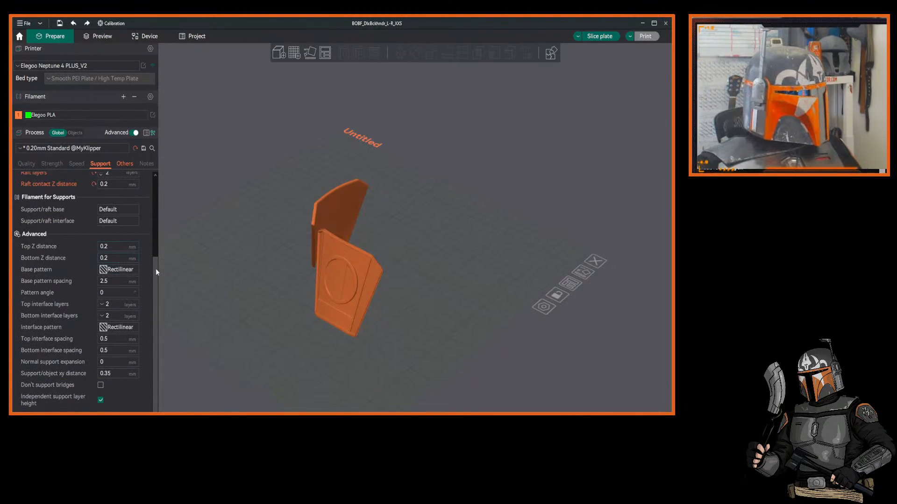
{"action": "left_click_drag", "start_coordinate": [156, 269], "coordinate": [158, 244]}
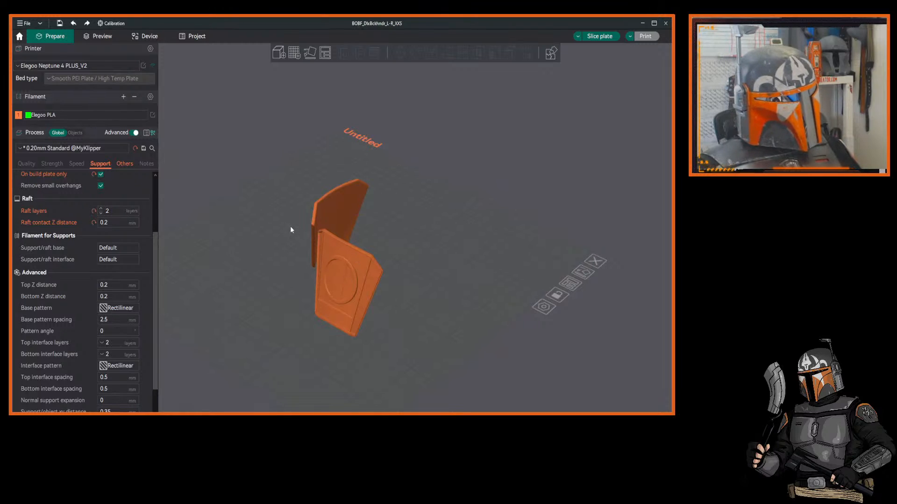
Select the BOBF_DlxBckhndr_L_SML part and examine its tilt and lower edge from several angles, checking the Top Z distance description.
{"action": "left_click_drag", "start_coordinate": [291, 228], "coordinate": [342, 233]}
{"action": "left_click_drag", "start_coordinate": [464, 202], "coordinate": [464, 225]}
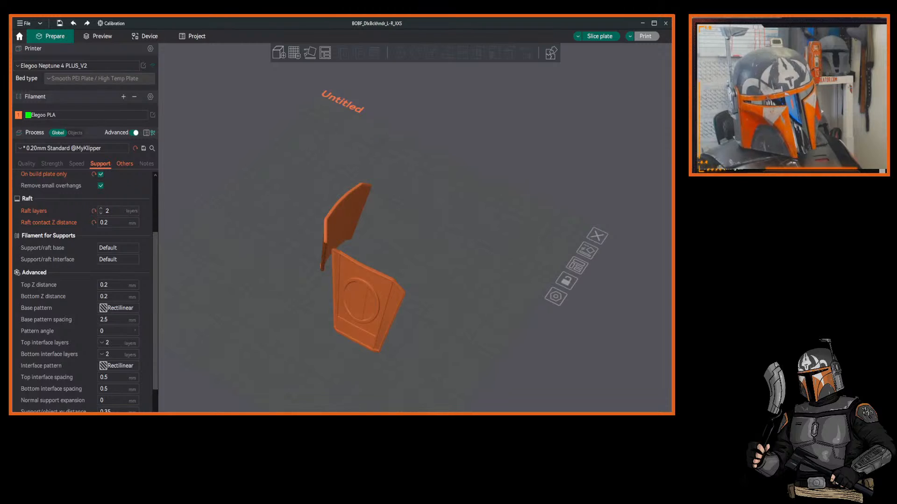
{"action": "left_click_drag", "start_coordinate": [468, 208], "coordinate": [473, 204]}
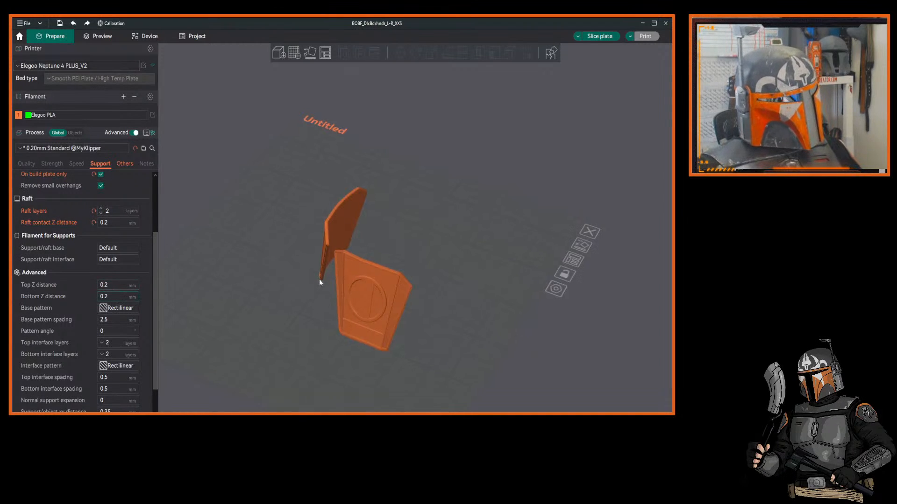
{"action": "right_click_drag", "start_coordinate": [318, 279], "coordinate": [348, 280]}
{"action": "left_click", "coordinate": [349, 279]}
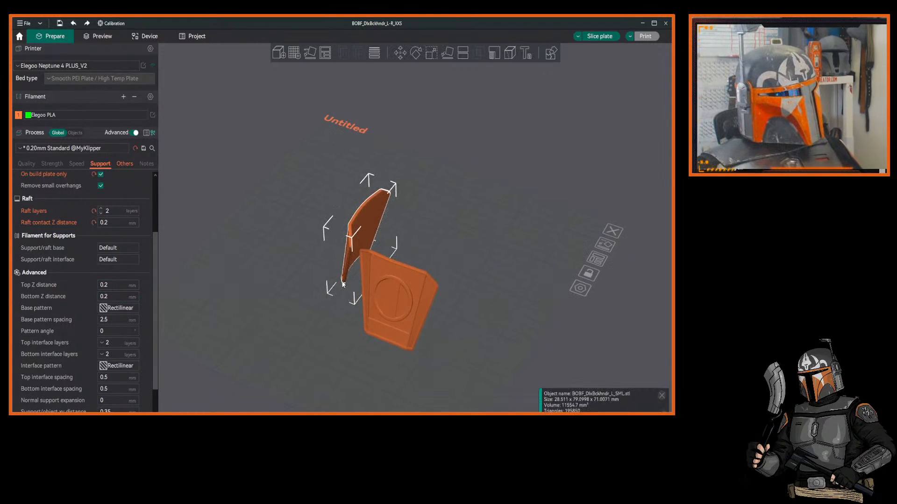
{"action": "mouse_move", "coordinate": [467, 231]}
{"action": "left_mouse_down"}
{"action": "mouse_move", "coordinate": [475, 248]}
{"action": "mouse_move", "coordinate": [476, 227]}
{"action": "mouse_move", "coordinate": [462, 227]}
{"action": "mouse_move", "coordinate": [465, 237]}
{"action": "left_mouse_up"}
{"action": "left_click_drag", "start_coordinate": [251, 253], "coordinate": [258, 246]}
{"action": "left_click_drag", "start_coordinate": [426, 231], "coordinate": [445, 238]}
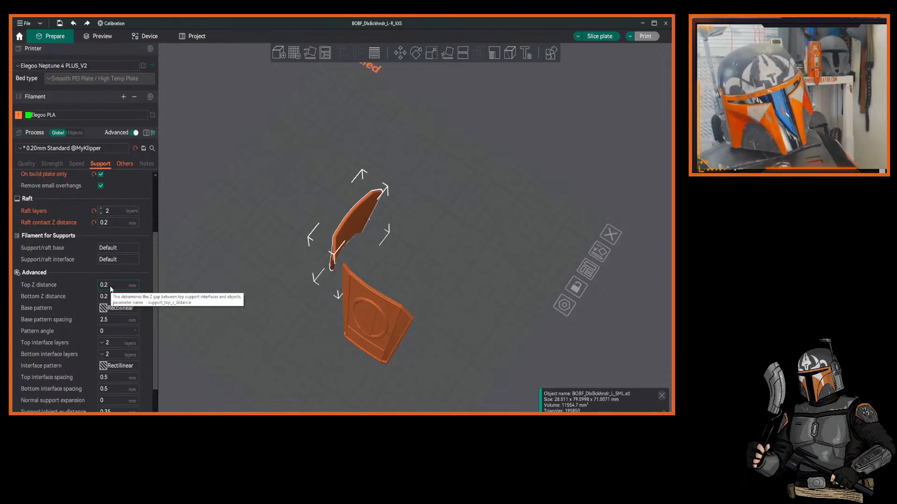
{"action": "left_click_drag", "start_coordinate": [200, 267], "coordinate": [214, 259]}
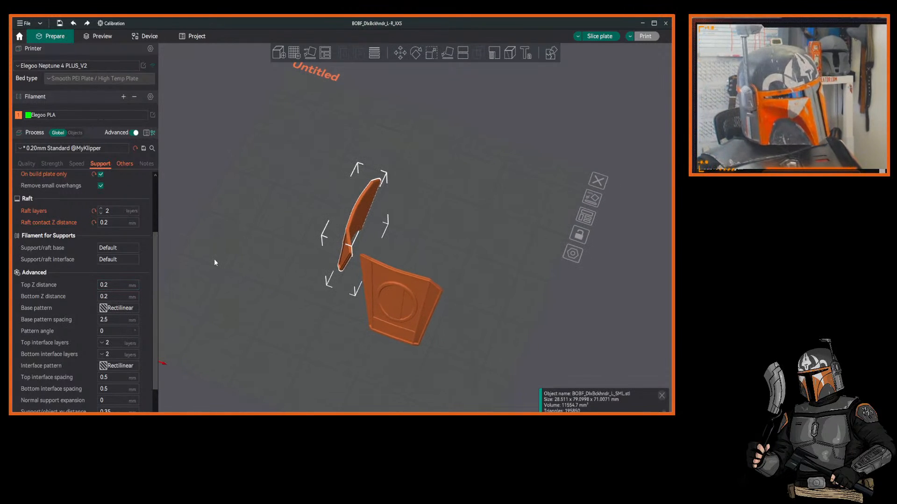
{"action": "left_click_drag", "start_coordinate": [256, 246], "coordinate": [277, 255]}
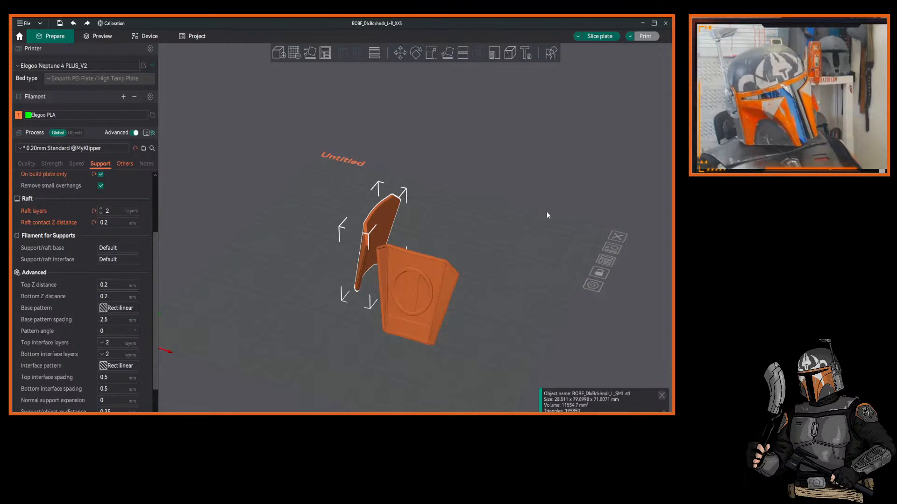
{"action": "left_click_drag", "start_coordinate": [505, 211], "coordinate": [502, 216]}
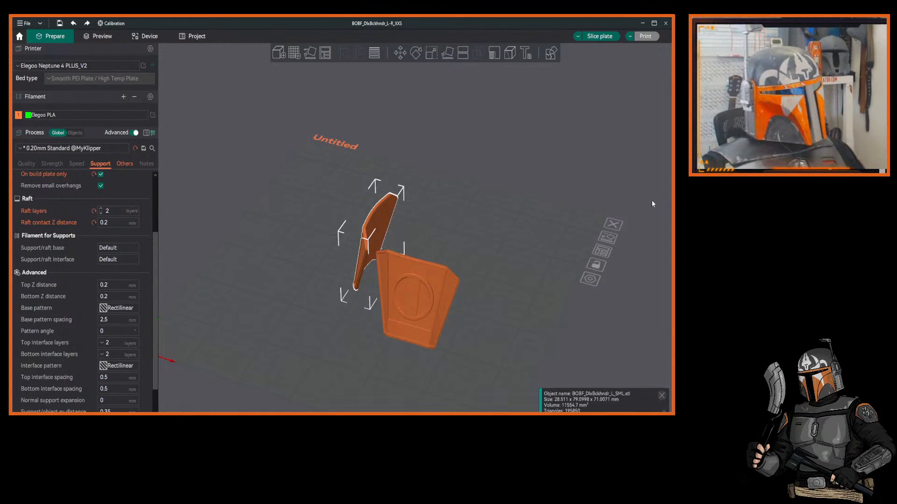
{"action": "left_click_drag", "start_coordinate": [509, 205], "coordinate": [485, 197]}
{"action": "left_click_drag", "start_coordinate": [514, 194], "coordinate": [420, 220]}
Select the BOBF_DlxBckhndr_R_SML part, inspect its front face, and look over the available calibration tests.
{"action": "left_click", "coordinate": [360, 290]}
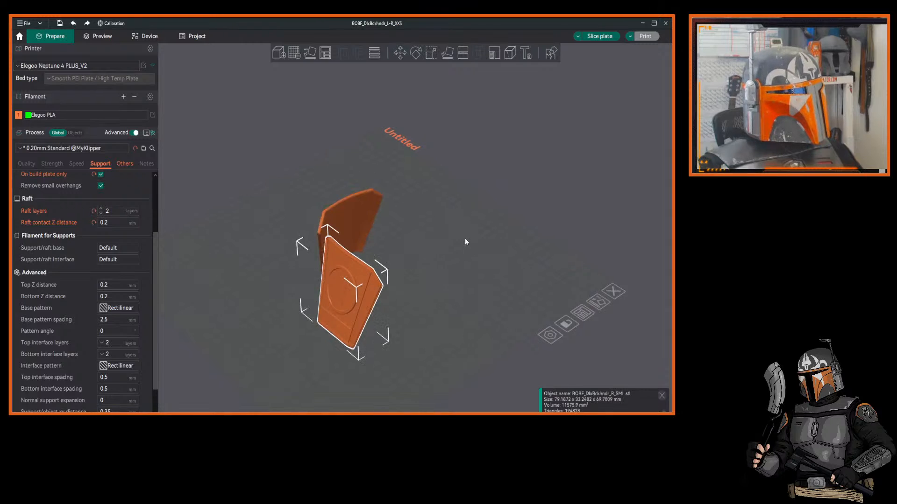
{"action": "mouse_move", "coordinate": [464, 238]}
{"action": "left_mouse_down"}
{"action": "mouse_move", "coordinate": [447, 240]}
{"action": "mouse_move", "coordinate": [437, 223]}
{"action": "mouse_move", "coordinate": [463, 223]}
{"action": "mouse_move", "coordinate": [458, 213]}
{"action": "mouse_move", "coordinate": [471, 206]}
{"action": "mouse_move", "coordinate": [446, 226]}
{"action": "mouse_move", "coordinate": [422, 226]}
{"action": "mouse_move", "coordinate": [421, 239]}
{"action": "mouse_move", "coordinate": [406, 234]}
{"action": "mouse_move", "coordinate": [449, 224]}
{"action": "mouse_move", "coordinate": [426, 235]}
{"action": "mouse_move", "coordinate": [437, 221]}
{"action": "mouse_move", "coordinate": [430, 239]}
{"action": "mouse_move", "coordinate": [450, 218]}
{"action": "mouse_move", "coordinate": [457, 229]}
{"action": "left_mouse_up"}
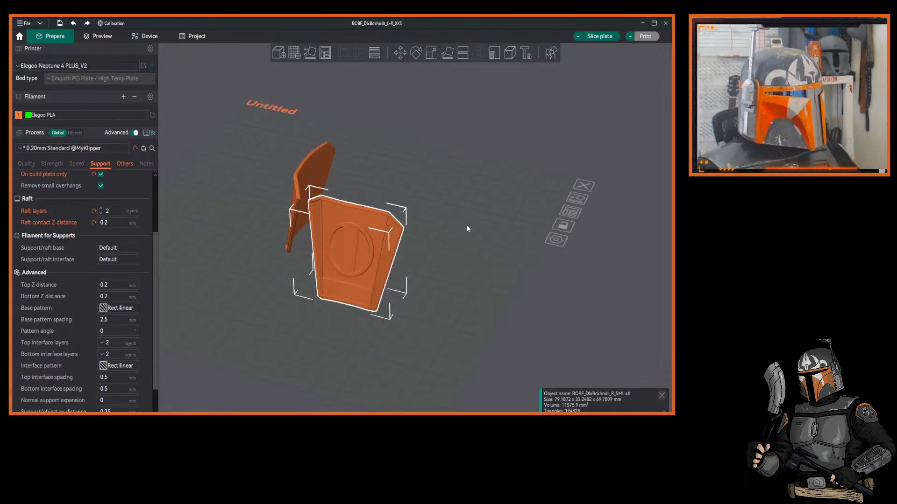
{"action": "left_click", "coordinate": [111, 24]}
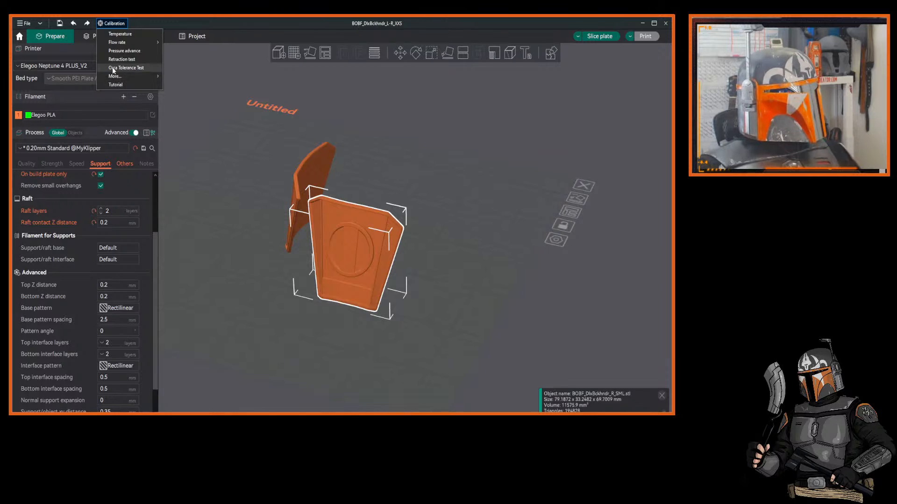
{"action": "left_click_drag", "start_coordinate": [461, 109], "coordinate": [462, 107]}
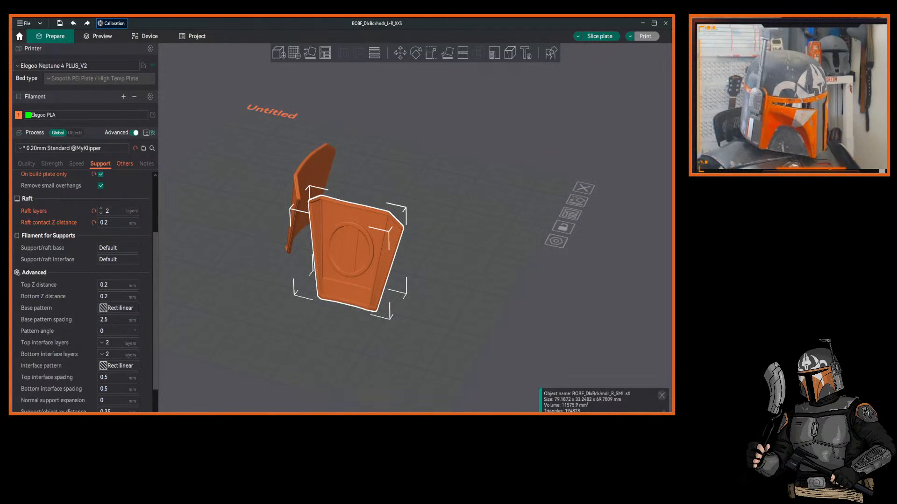
Switch to Fluidd, review the printer dashboard, and resume the paused flowrate_0_PLA_26m47s.gcode print.
{"action": "key", "text": "alt+Tab"}
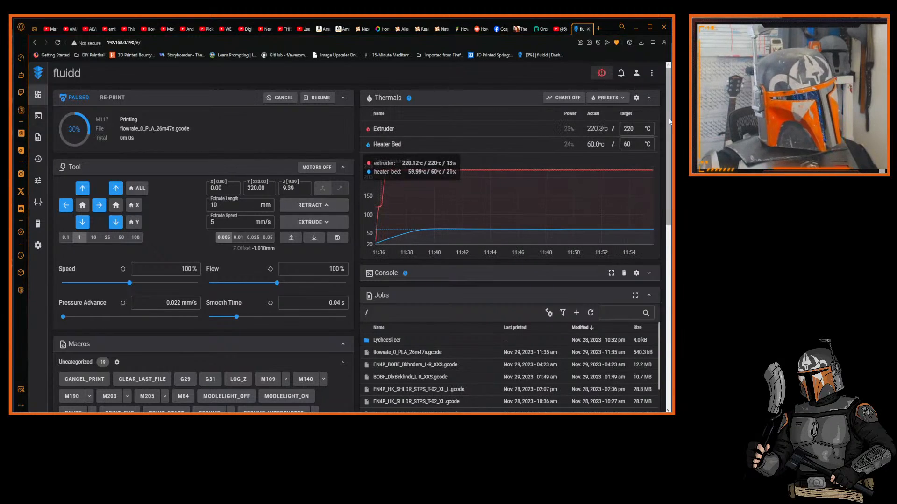
{"action": "scroll", "coordinate": [665, 130], "scroll_direction": "down", "scroll_amount": 10}
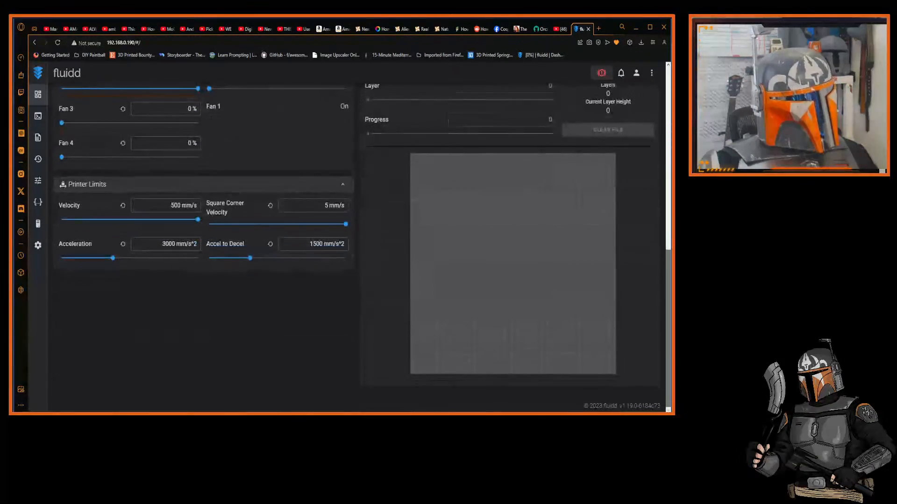
{"action": "left_click_drag", "start_coordinate": [668, 313], "coordinate": [668, 131]}
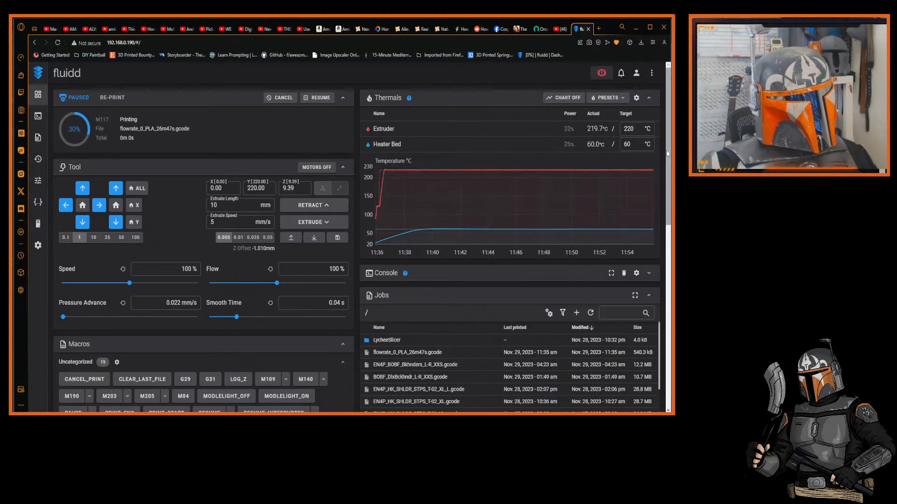
{"action": "mouse_move", "coordinate": [668, 153]}
{"action": "left_mouse_down"}
{"action": "mouse_move", "coordinate": [665, 180]}
{"action": "mouse_move", "coordinate": [668, 145]}
{"action": "left_mouse_up"}
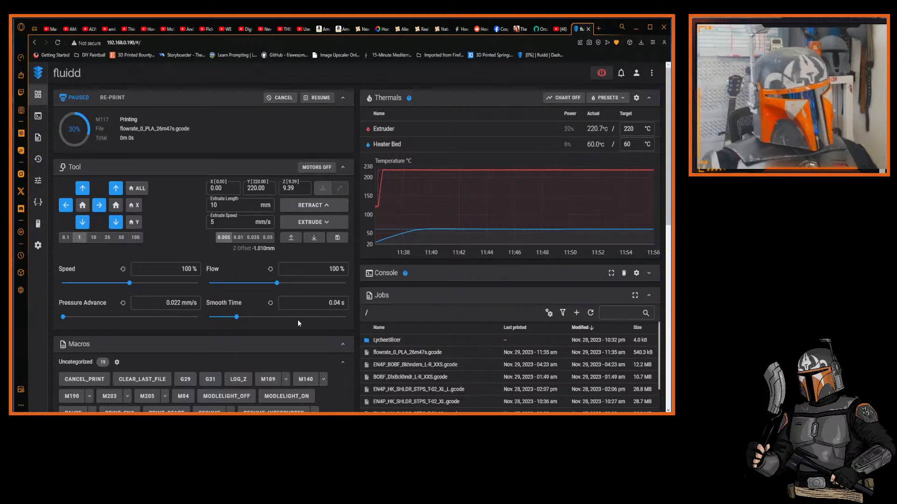
{"action": "mouse_move", "coordinate": [668, 161]}
{"action": "left_mouse_down"}
{"action": "mouse_move", "coordinate": [659, 279]}
{"action": "mouse_move", "coordinate": [667, 329]}
{"action": "mouse_move", "coordinate": [668, 160]}
{"action": "left_mouse_up"}
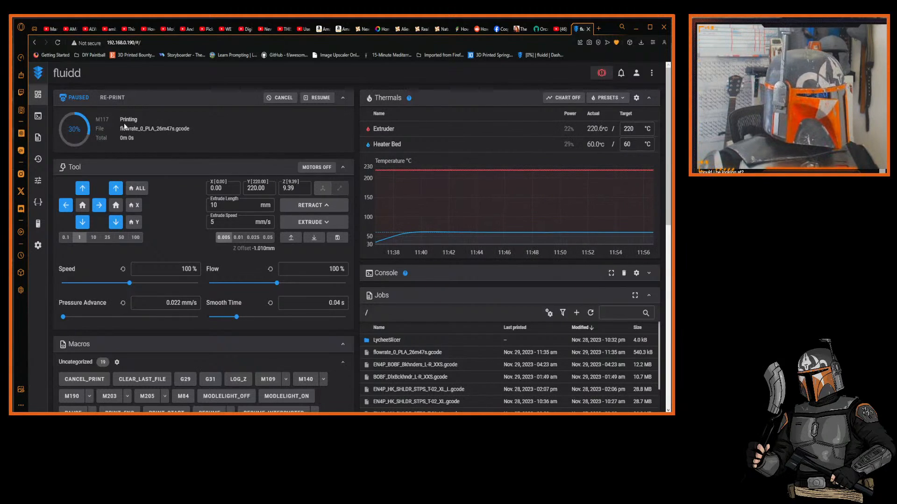
{"action": "left_click", "coordinate": [318, 99]}
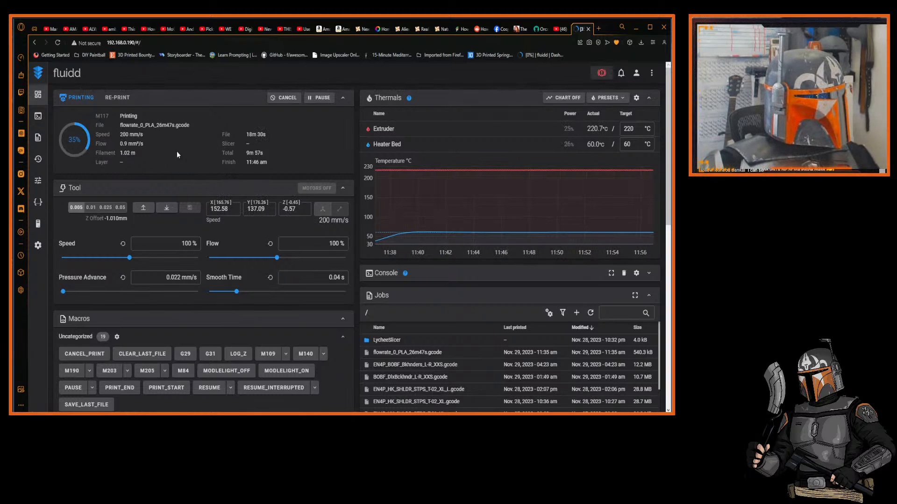
Return to OrcaSlicer and examine the two upright backhander parts from above and up close.
{"action": "left_click", "coordinate": [633, 27]}
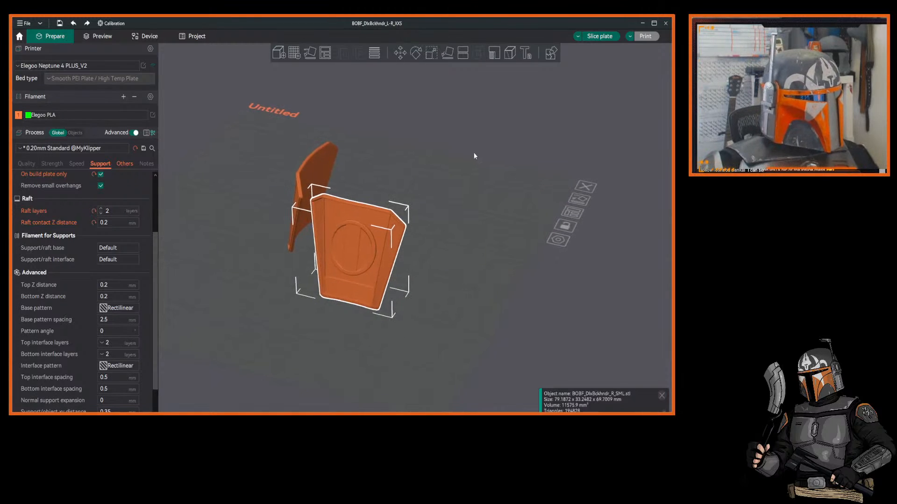
{"action": "key", "text": "1"}
{"action": "left_click_drag", "start_coordinate": [480, 154], "coordinate": [469, 225]}
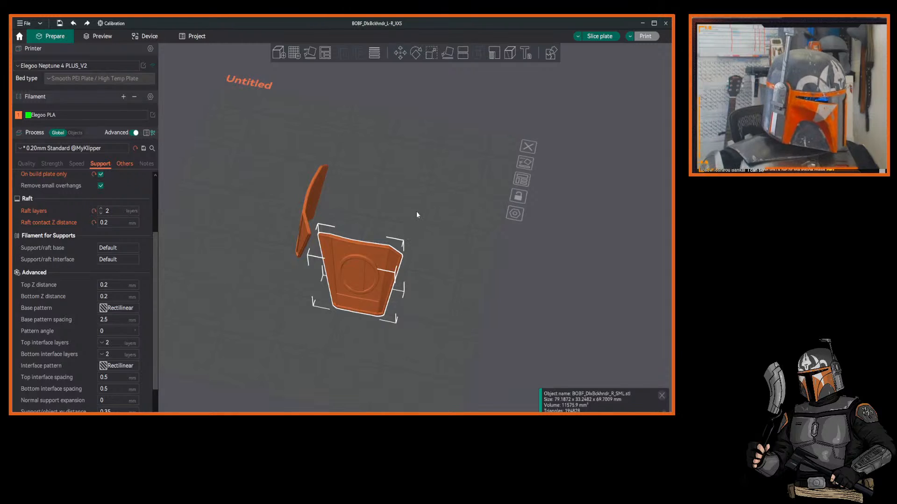
{"action": "left_click_drag", "start_coordinate": [417, 214], "coordinate": [449, 206]}
{"action": "scroll", "coordinate": [451, 205], "scroll_direction": "up", "scroll_amount": 5}
{"action": "right_click_drag", "start_coordinate": [452, 204], "coordinate": [421, 184]}
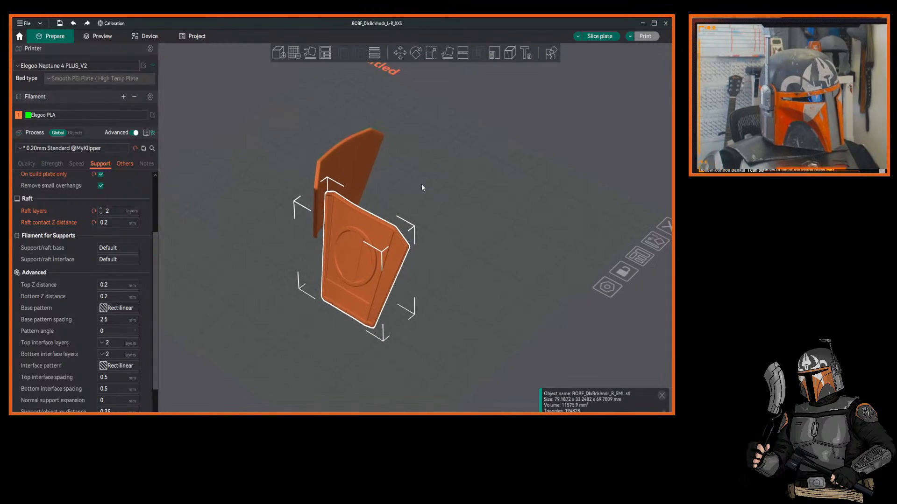
{"action": "scroll", "coordinate": [421, 187], "scroll_direction": "down", "scroll_amount": 4}
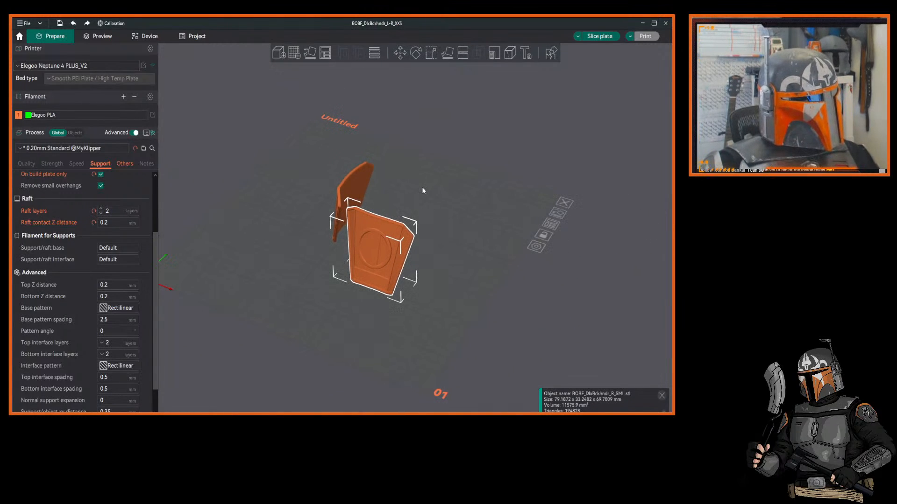
{"action": "scroll", "coordinate": [423, 189], "scroll_direction": "up", "scroll_amount": 4}
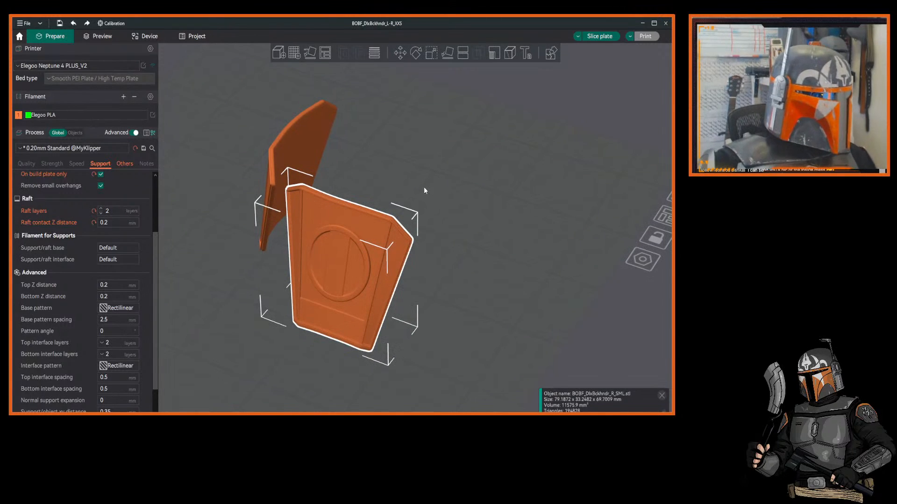
{"action": "scroll", "coordinate": [424, 187], "scroll_direction": "down", "scroll_amount": 2}
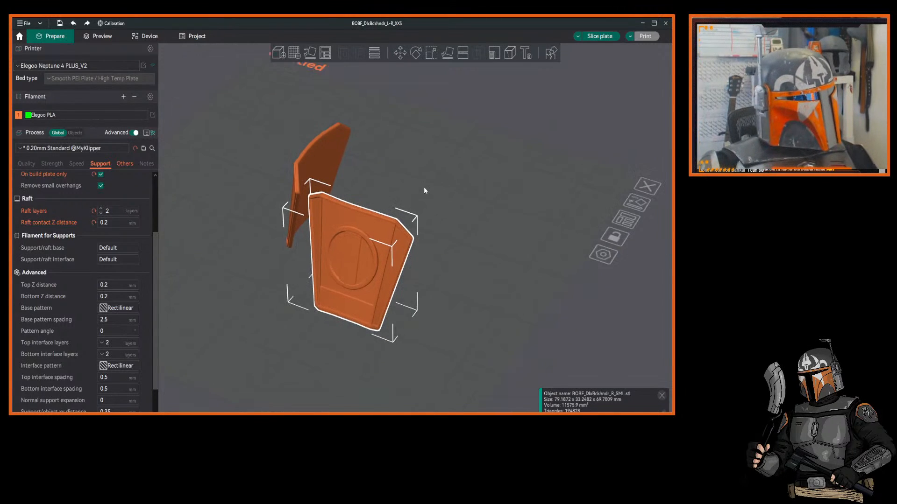
Examine the selected BOBF_DlxBckhndr_R_SML part and its neighbour from the front, above and the side to check how they lean.
{"action": "scroll", "coordinate": [424, 187], "scroll_direction": "up", "scroll_amount": 1}
{"action": "right_click_drag", "start_coordinate": [429, 182], "coordinate": [431, 191]}
{"action": "scroll", "coordinate": [430, 192], "scroll_direction": "down", "scroll_amount": 2}
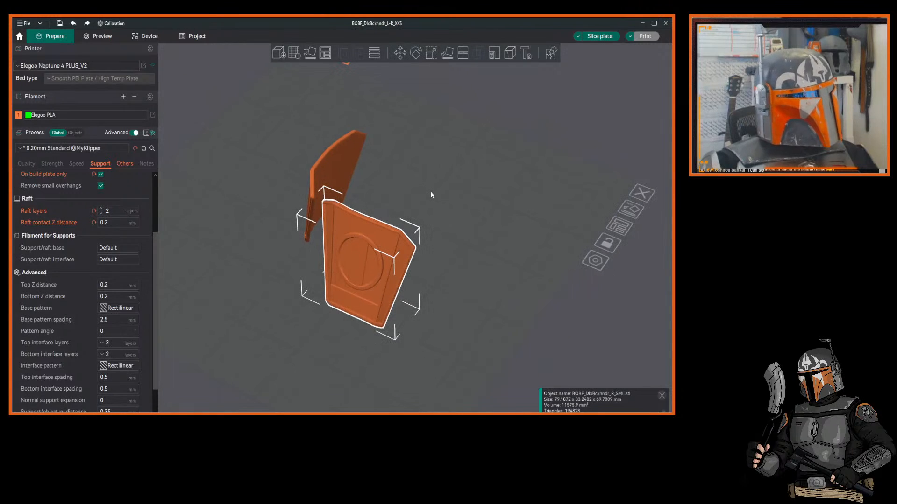
{"action": "scroll", "coordinate": [431, 191], "scroll_direction": "down", "scroll_amount": 2}
{"action": "left_click_drag", "start_coordinate": [436, 191], "coordinate": [435, 189]}
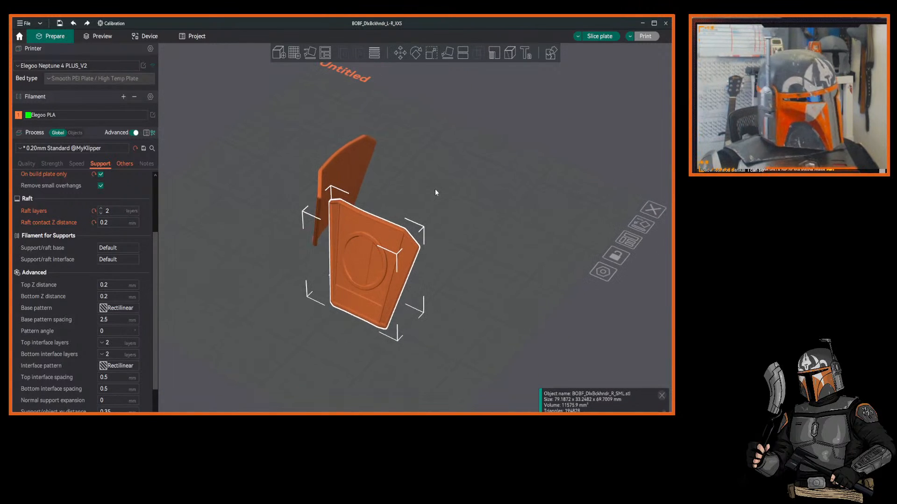
{"action": "scroll", "coordinate": [436, 192], "scroll_direction": "down", "scroll_amount": 3}
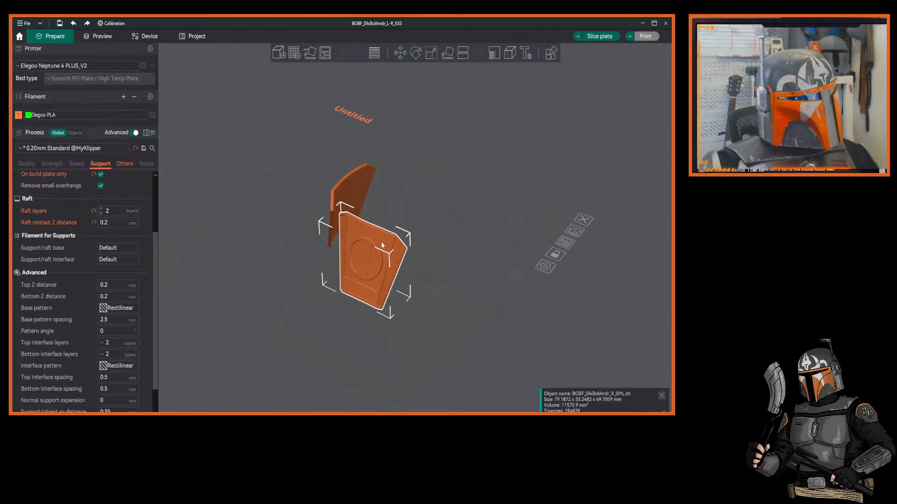
{"action": "left_click_drag", "start_coordinate": [491, 217], "coordinate": [458, 237]}
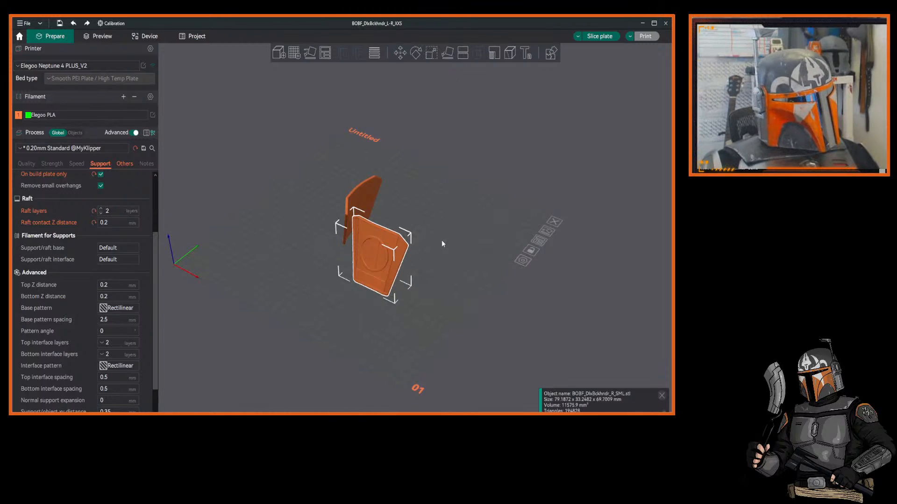
{"action": "right_click_drag", "start_coordinate": [449, 232], "coordinate": [462, 225]}
{"action": "left_click_drag", "start_coordinate": [462, 225], "coordinate": [463, 229]}
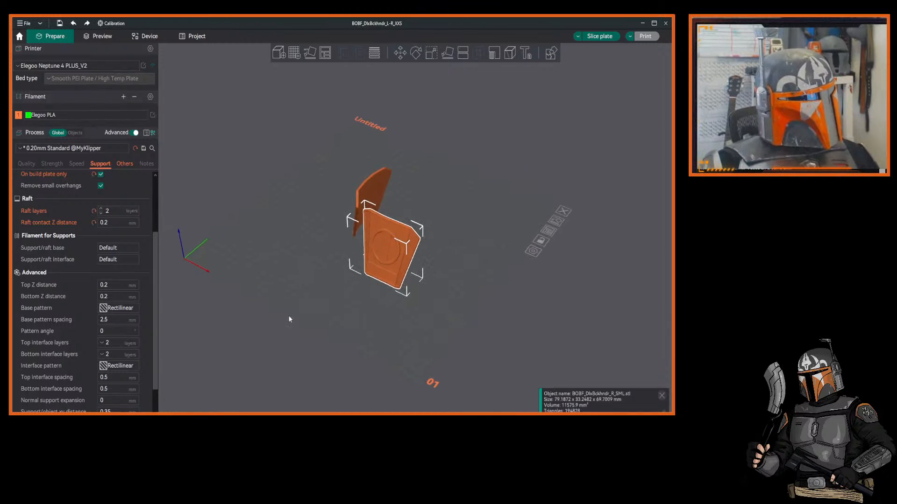
{"action": "left_click_drag", "start_coordinate": [513, 187], "coordinate": [498, 229]}
{"action": "scroll", "coordinate": [488, 236], "scroll_direction": "up", "scroll_amount": 4}
{"action": "scroll", "coordinate": [498, 229], "scroll_direction": "down", "scroll_amount": 4}
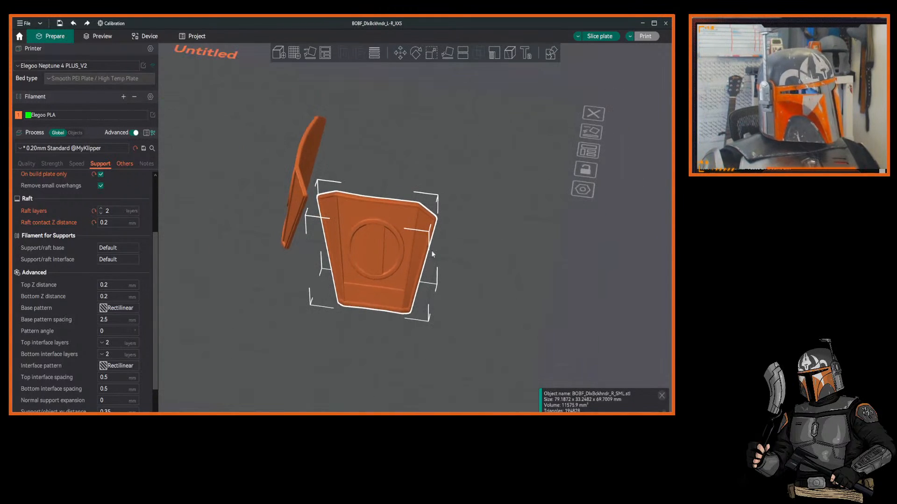
{"action": "scroll", "coordinate": [287, 295], "scroll_direction": "down", "scroll_amount": 2}
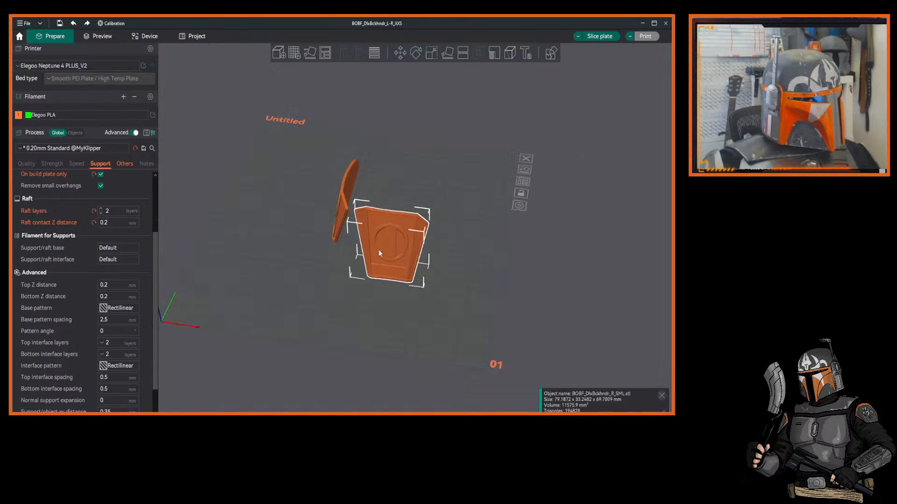
{"action": "right_click_drag", "start_coordinate": [326, 260], "coordinate": [322, 275]}
{"action": "left_click_drag", "start_coordinate": [322, 274], "coordinate": [322, 284]}
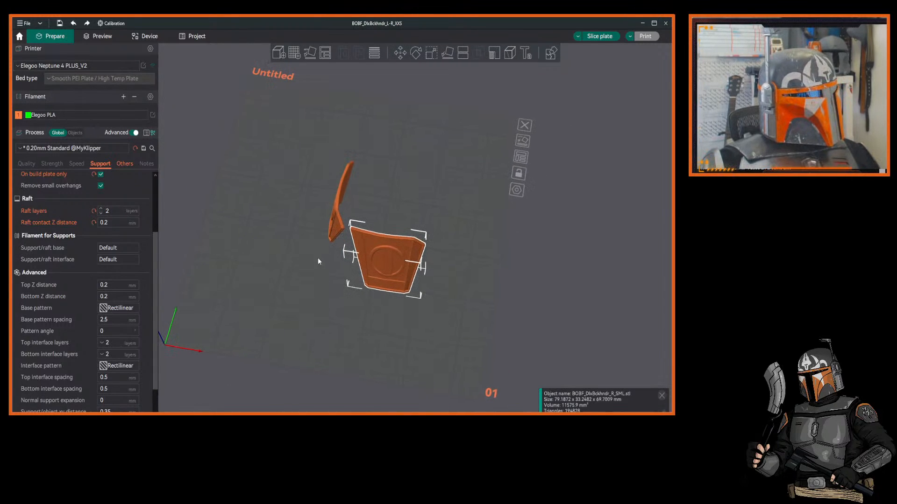
{"action": "left_click_drag", "start_coordinate": [334, 247], "coordinate": [366, 237]}
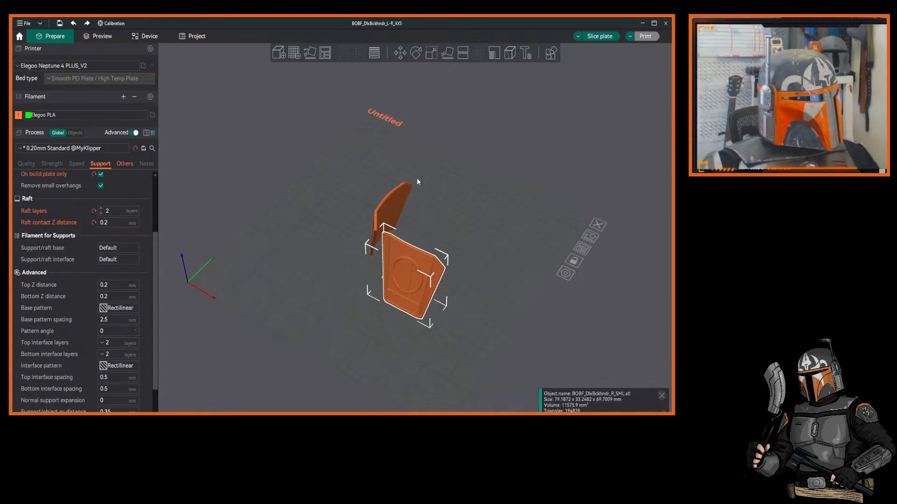
{"action": "left_click_drag", "start_coordinate": [328, 295], "coordinate": [365, 195]}
{"action": "mouse_move", "coordinate": [307, 250]}
{"action": "left_mouse_down"}
{"action": "mouse_move", "coordinate": [310, 226]}
{"action": "mouse_move", "coordinate": [427, 270]}
{"action": "mouse_move", "coordinate": [473, 218]}
{"action": "mouse_move", "coordinate": [458, 214]}
{"action": "mouse_move", "coordinate": [411, 292]}
{"action": "mouse_move", "coordinate": [386, 306]}
{"action": "mouse_move", "coordinate": [316, 252]}
{"action": "mouse_move", "coordinate": [319, 238]}
{"action": "mouse_move", "coordinate": [326, 275]}
{"action": "mouse_move", "coordinate": [318, 247]}
{"action": "left_mouse_up"}
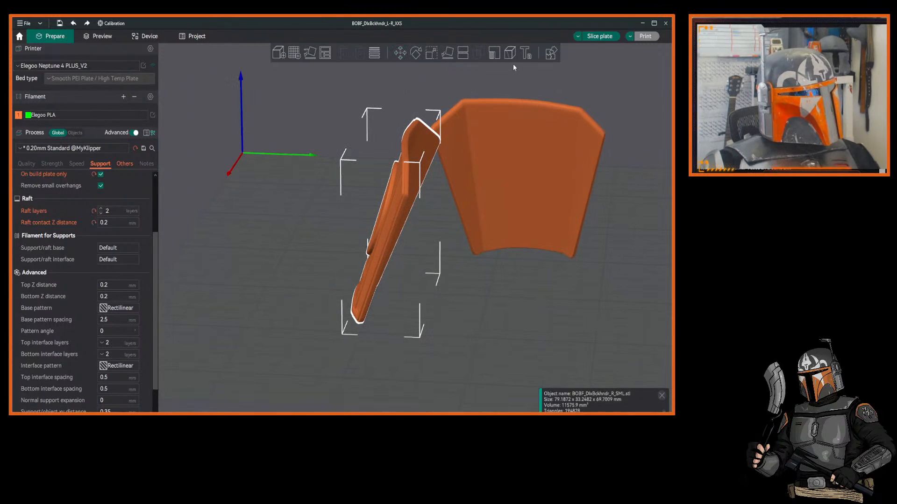
Slice the plate with the two backhander parts and inspect the supports generated beneath their angled sides.
{"action": "left_click", "coordinate": [600, 35]}
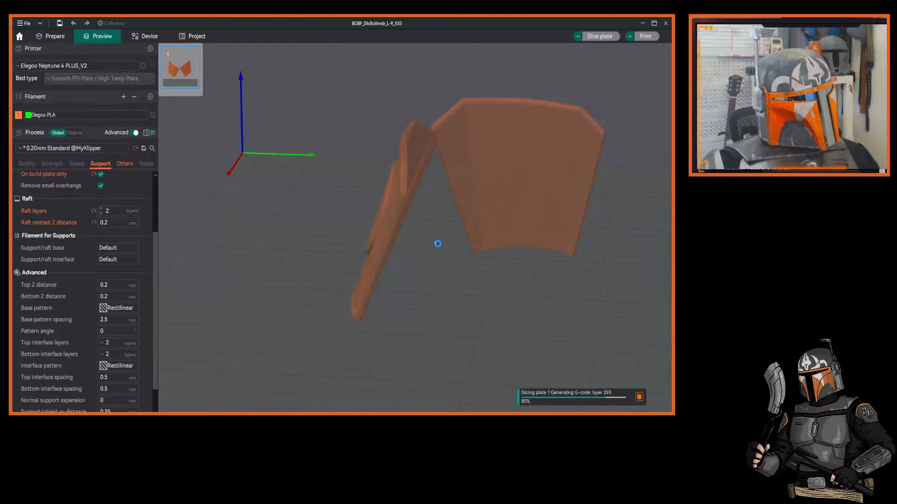
{"action": "left_click_drag", "start_coordinate": [438, 242], "coordinate": [279, 262]}
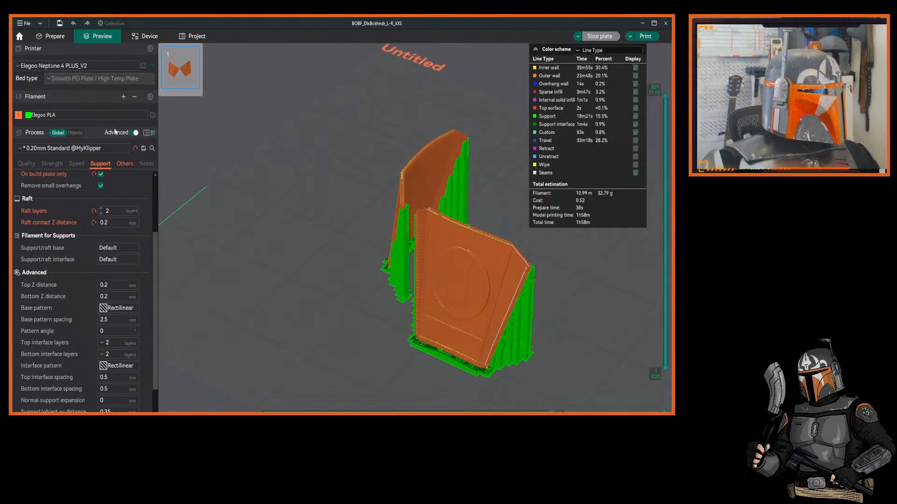
{"action": "left_click_drag", "start_coordinate": [308, 143], "coordinate": [392, 232]}
{"action": "scroll", "coordinate": [434, 219], "scroll_direction": "up", "scroll_amount": 9}
{"action": "scroll", "coordinate": [453, 211], "scroll_direction": "down", "scroll_amount": 4}
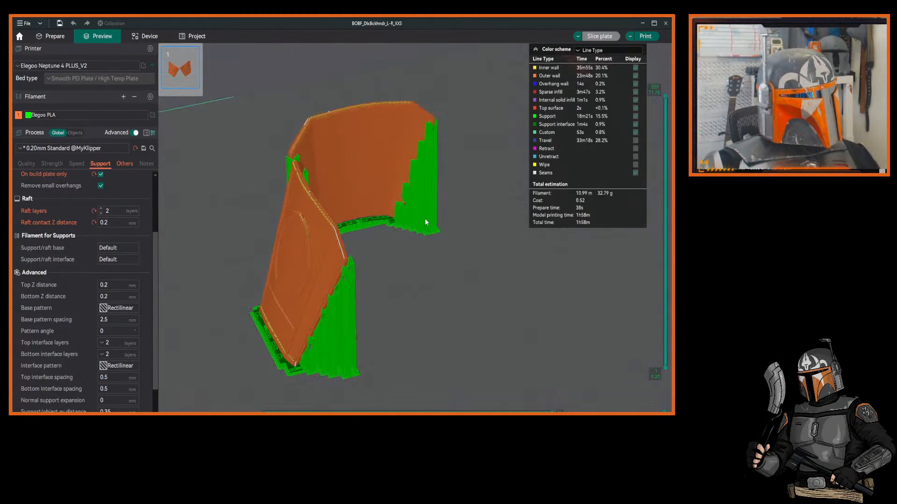
{"action": "left_click_drag", "start_coordinate": [236, 199], "coordinate": [248, 194]}
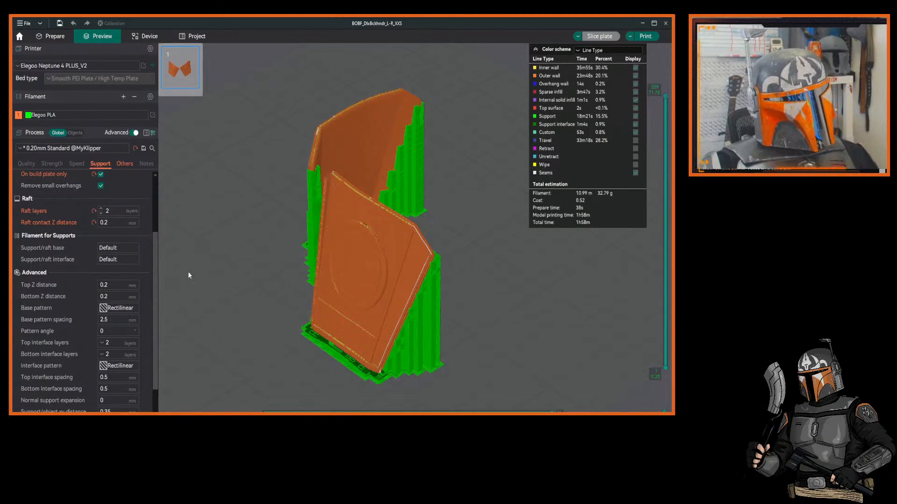
Examine the sliced backhander parts, their rafts and support walls from several angles, and review the support and raft settings.
{"action": "left_click_drag", "start_coordinate": [508, 299], "coordinate": [469, 283]}
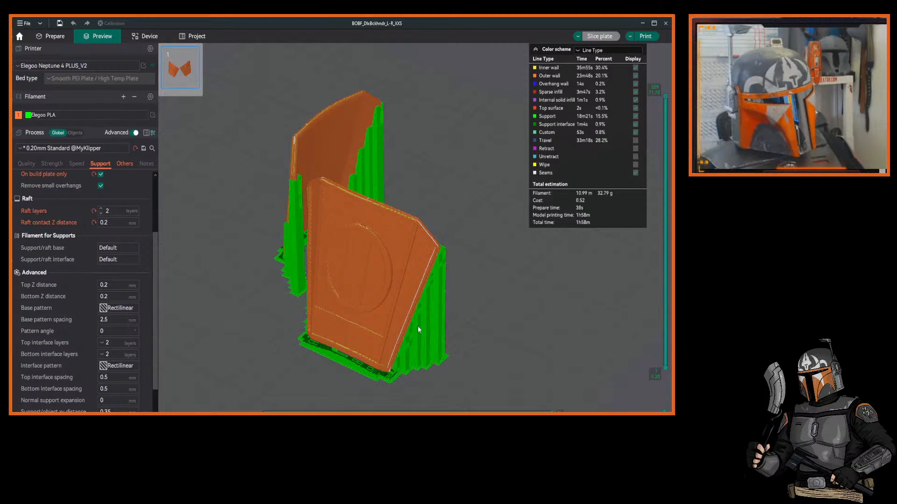
{"action": "left_click_drag", "start_coordinate": [486, 301], "coordinate": [499, 275]}
{"action": "left_click_drag", "start_coordinate": [456, 179], "coordinate": [385, 167]}
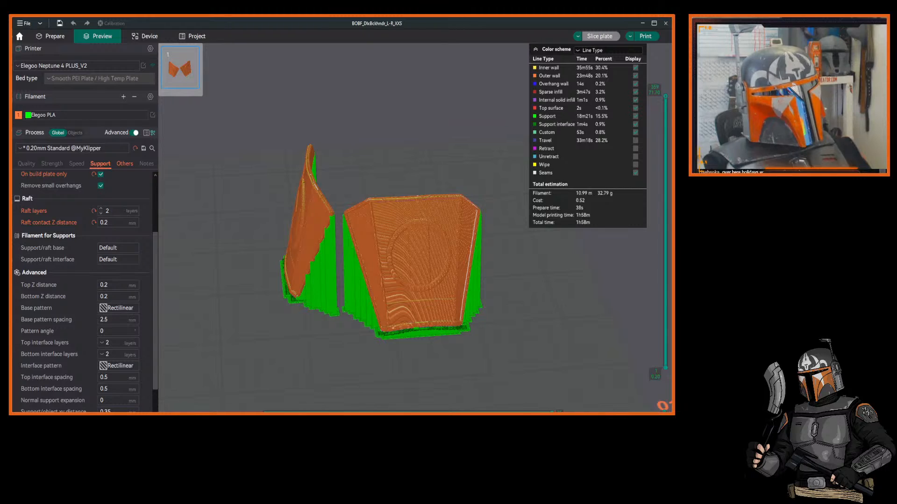
{"action": "left_click_drag", "start_coordinate": [524, 282], "coordinate": [443, 192]}
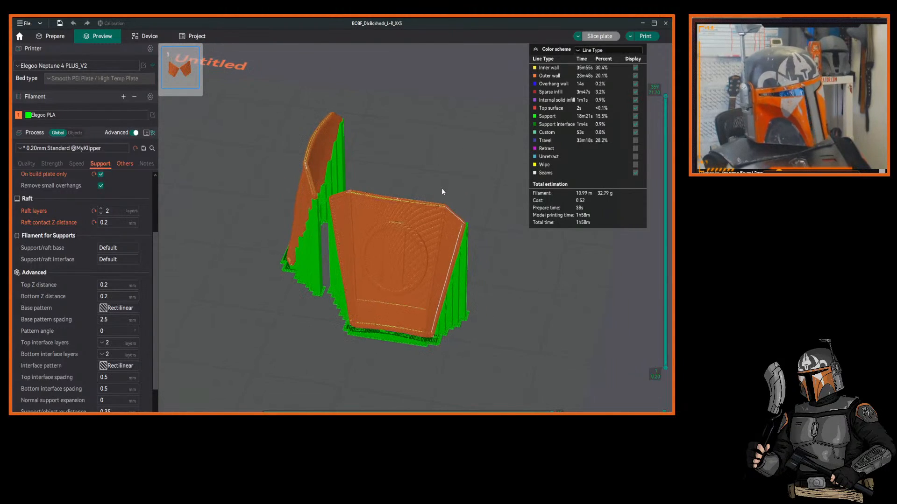
{"action": "left_click_drag", "start_coordinate": [557, 313], "coordinate": [540, 303]}
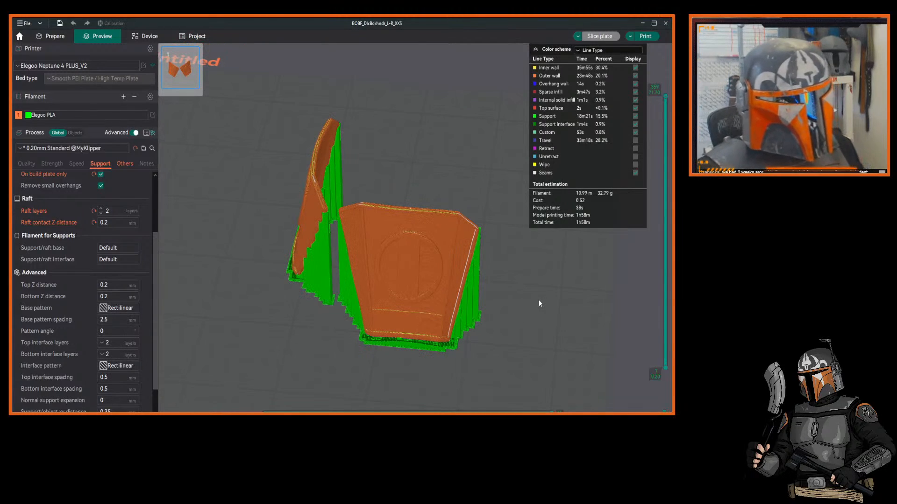
{"action": "left_click_drag", "start_coordinate": [552, 293], "coordinate": [453, 215]}
{"action": "scroll", "coordinate": [452, 213], "scroll_direction": "down", "scroll_amount": 2}
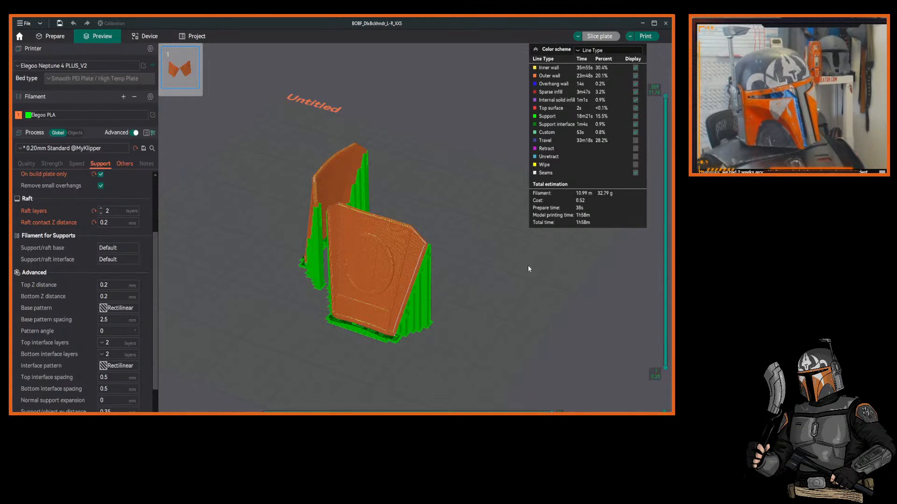
{"action": "left_click_drag", "start_coordinate": [527, 265], "coordinate": [446, 254]}
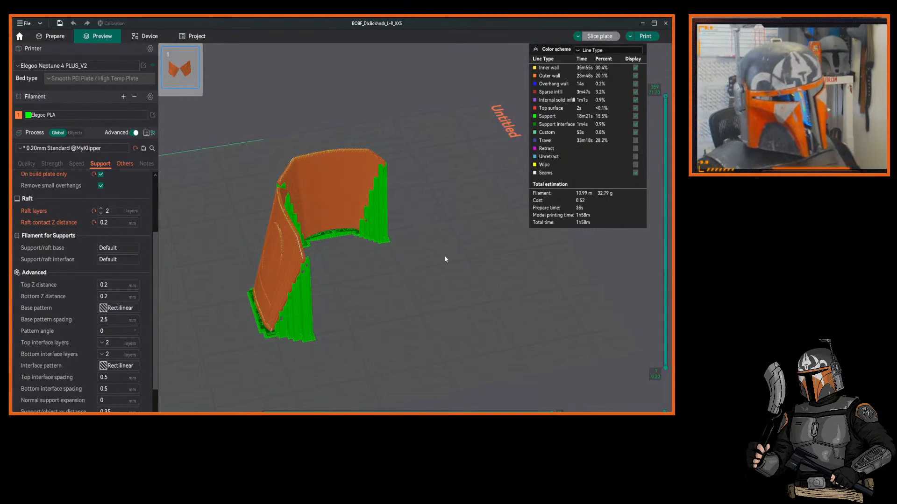
{"action": "left_click_drag", "start_coordinate": [440, 258], "coordinate": [428, 166]}
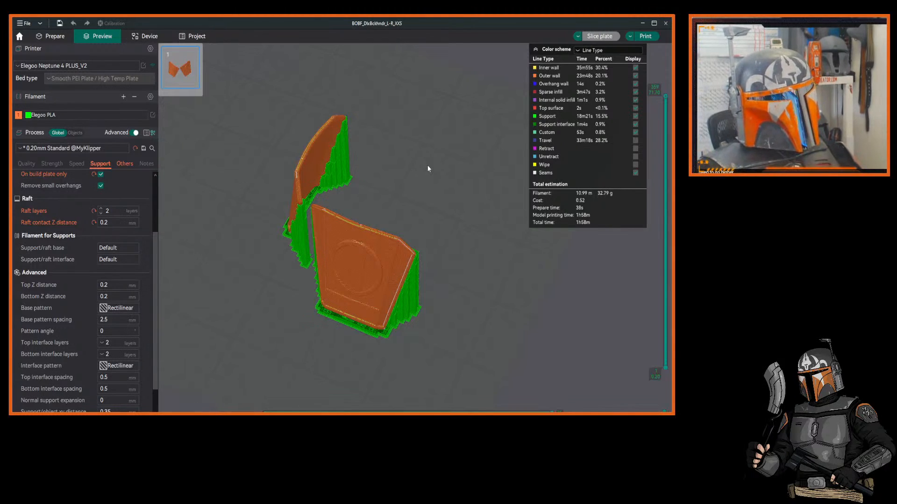
{"action": "mouse_move", "coordinate": [428, 166]}
{"action": "left_mouse_down"}
{"action": "mouse_move", "coordinate": [394, 165]}
{"action": "mouse_move", "coordinate": [427, 163]}
{"action": "mouse_move", "coordinate": [401, 166]}
{"action": "mouse_move", "coordinate": [436, 175]}
{"action": "mouse_move", "coordinate": [411, 176]}
{"action": "mouse_move", "coordinate": [417, 167]}
{"action": "mouse_move", "coordinate": [403, 166]}
{"action": "mouse_move", "coordinate": [423, 164]}
{"action": "left_mouse_up"}
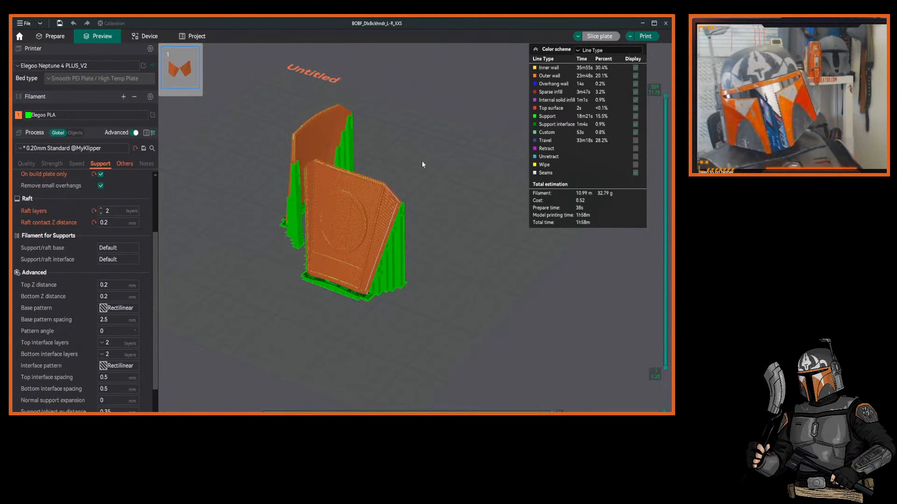
{"action": "right_click_drag", "start_coordinate": [404, 156], "coordinate": [426, 149]}
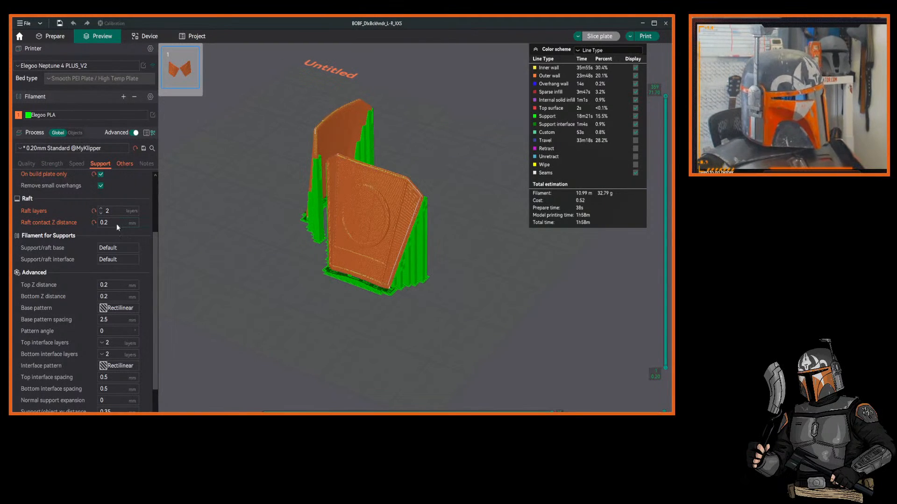
{"action": "left_click_drag", "start_coordinate": [158, 243], "coordinate": [168, 182]}
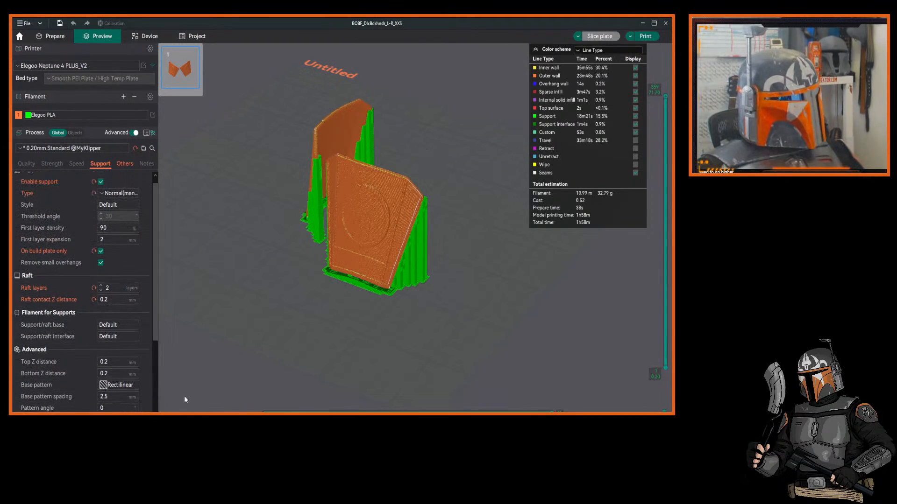
Switch to Fluidd, cancel the paused flowrate_0_PLA_26m47s.gcode print, and return to OrcaSlicer.
{"action": "key", "text": "alt+Tab"}
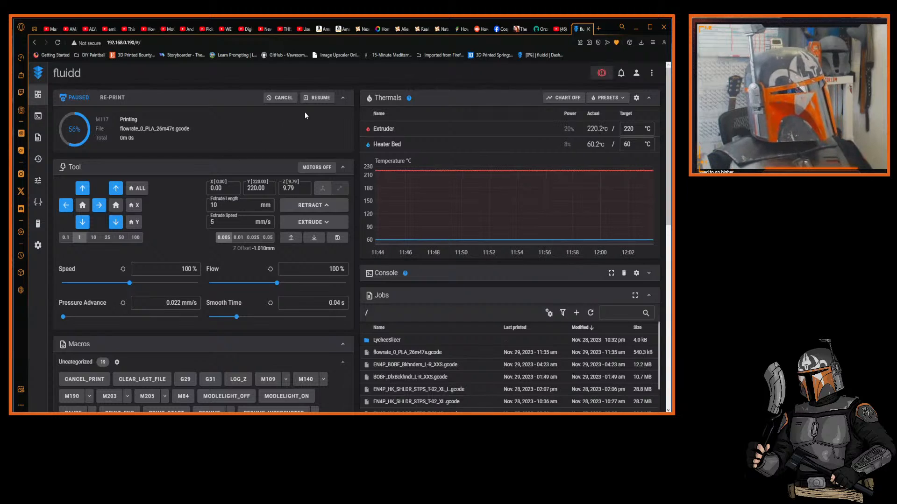
{"action": "left_click", "coordinate": [282, 99]}
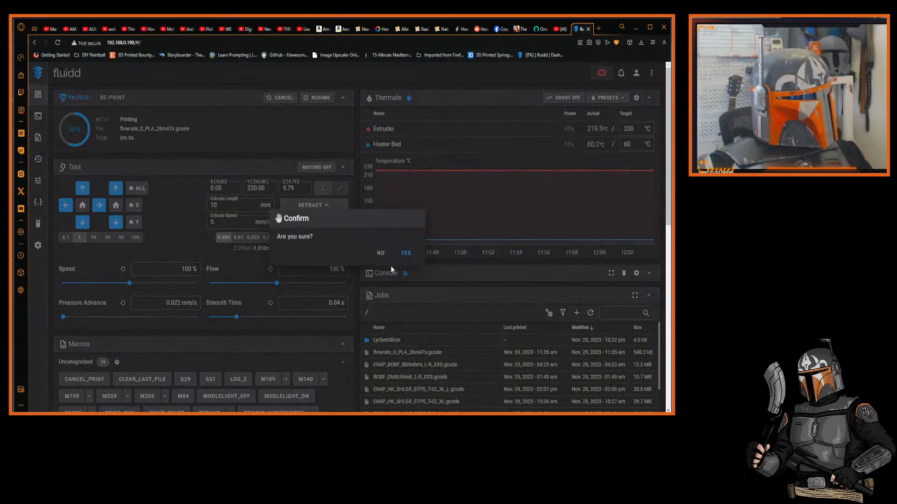
{"action": "left_click", "coordinate": [404, 254]}
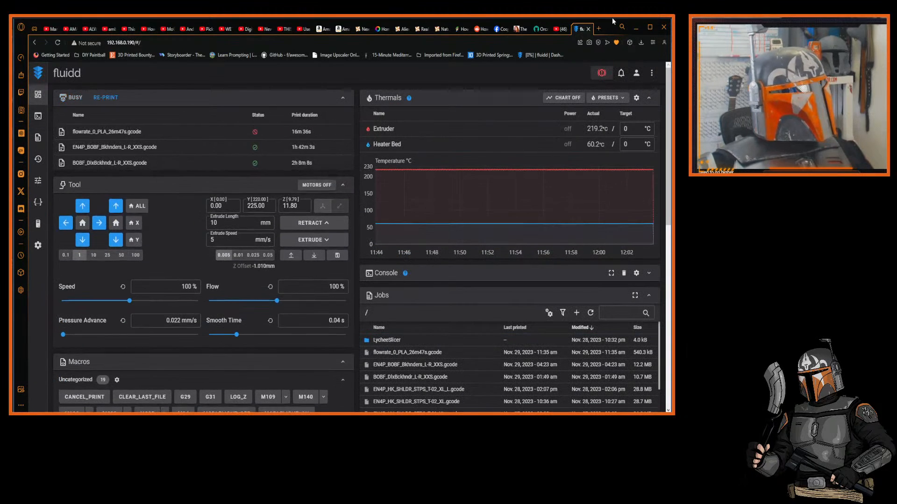
{"action": "left_click", "coordinate": [635, 29]}
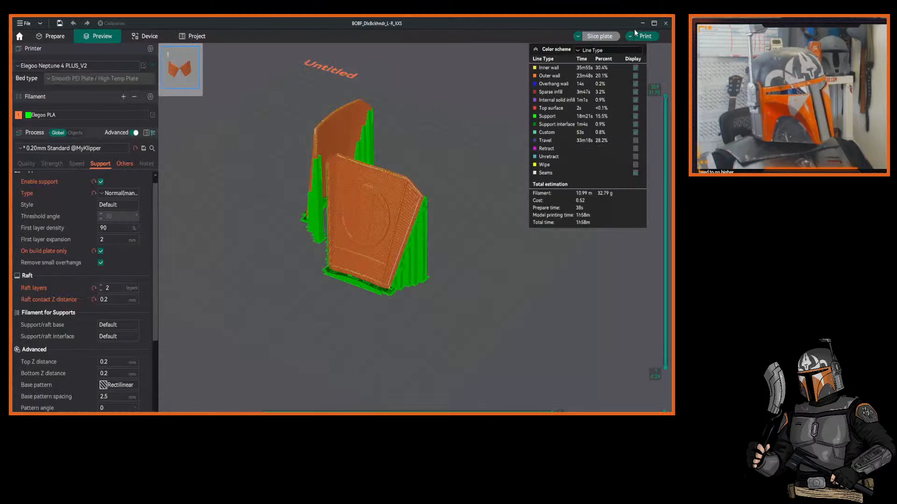
Open the recent project Flowrate Test - Pass1.3mf without saving the current project, and view its flow rate tiles up close.
{"action": "left_click_drag", "start_coordinate": [270, 290], "coordinate": [284, 294]}
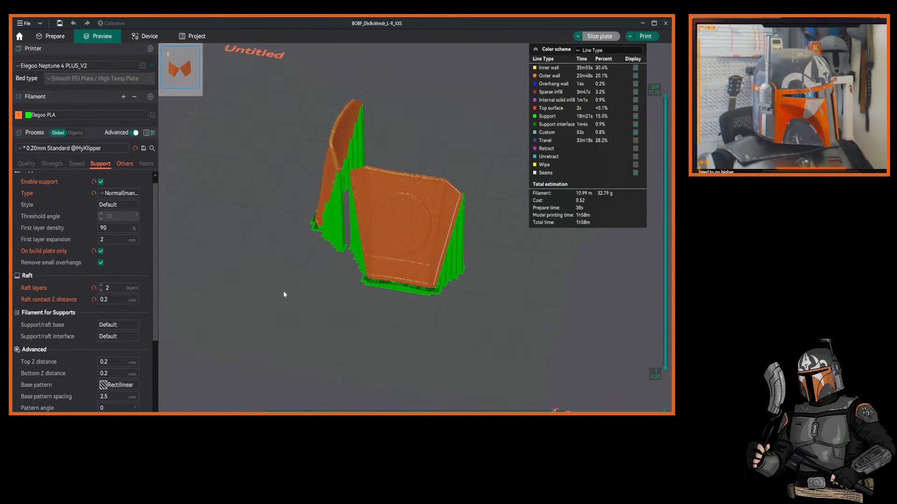
{"action": "left_click", "coordinate": [27, 23]}
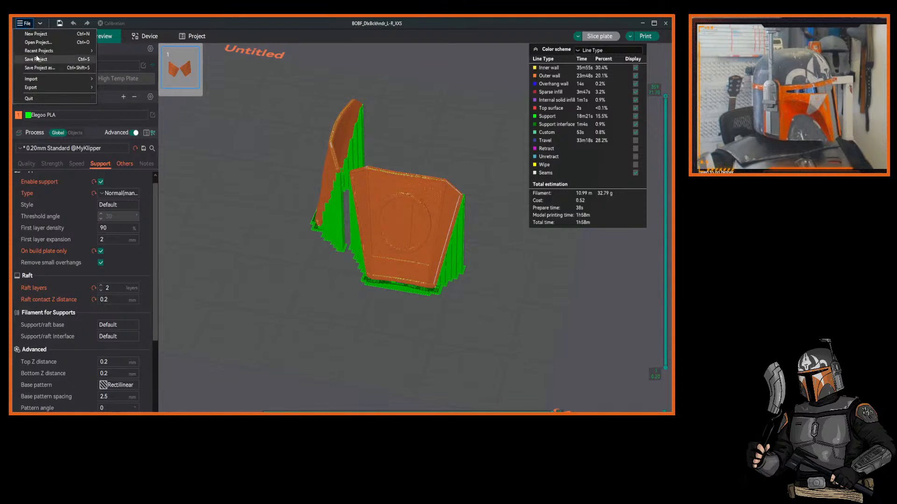
{"action": "mouse_move", "coordinate": [39, 55]}
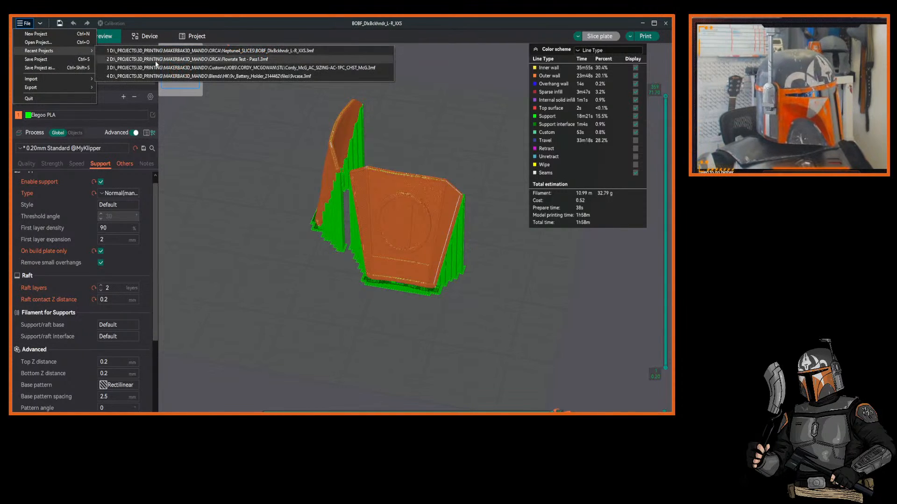
{"action": "left_click", "coordinate": [155, 61]}
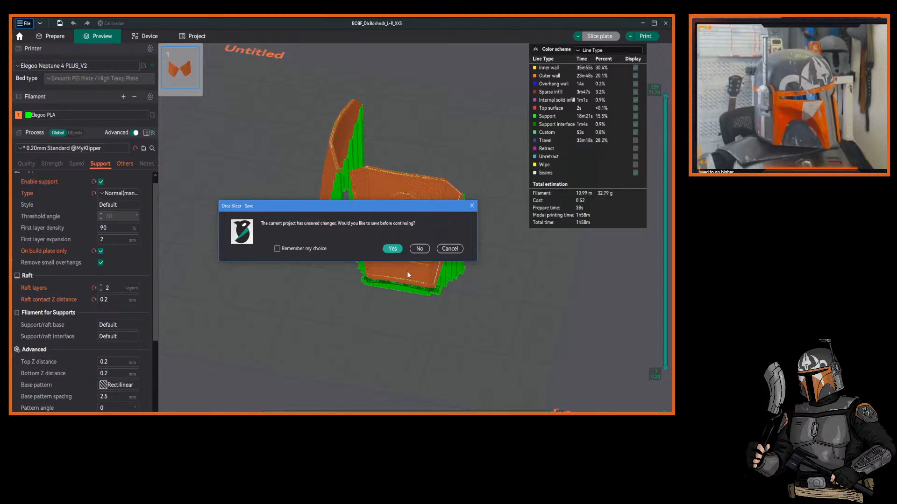
{"action": "left_click", "coordinate": [418, 250]}
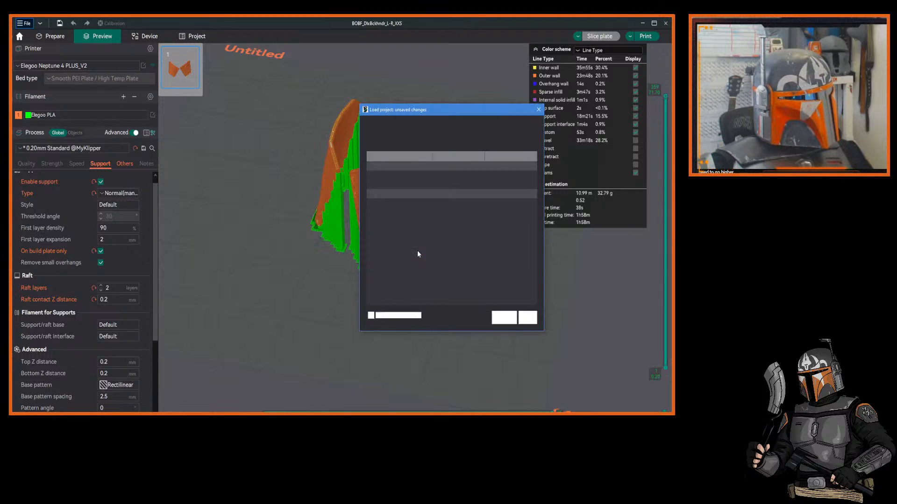
{"action": "left_click", "coordinate": [503, 318]}
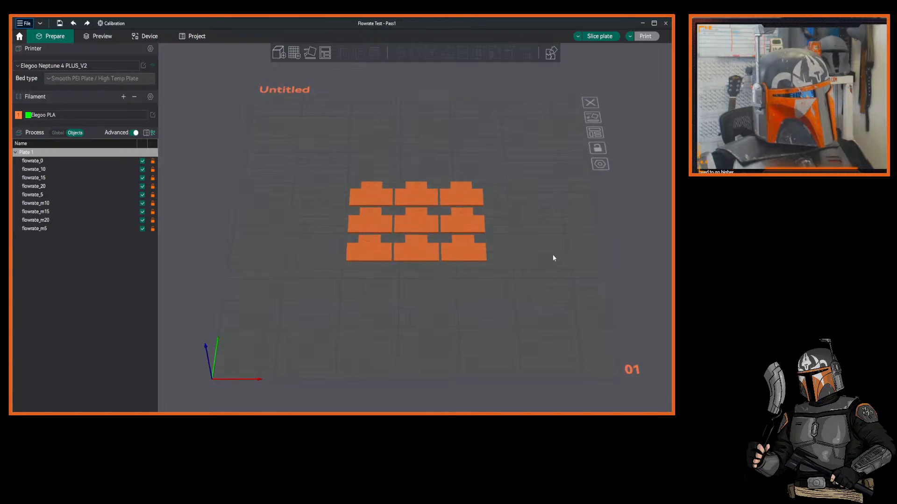
{"action": "left_click_drag", "start_coordinate": [553, 256], "coordinate": [522, 255]}
{"action": "scroll", "coordinate": [522, 251], "scroll_direction": "up", "scroll_amount": 10}
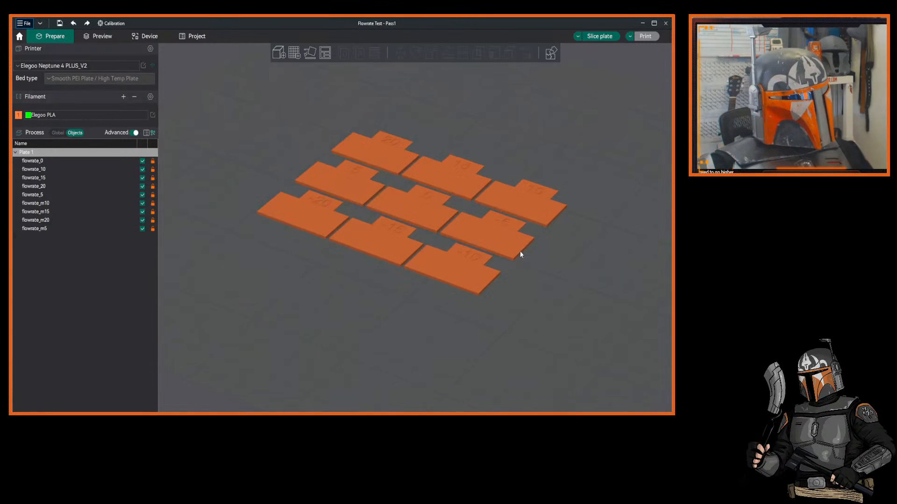
Check the undersides of flowrate_m20 and flowrate_5 with the Lay on Face tool to see whether they sit flat.
{"action": "right_click_drag", "start_coordinate": [604, 302], "coordinate": [560, 304]}
{"action": "left_click_drag", "start_coordinate": [559, 304], "coordinate": [569, 277]}
{"action": "scroll", "coordinate": [569, 280], "scroll_direction": "down", "scroll_amount": 5}
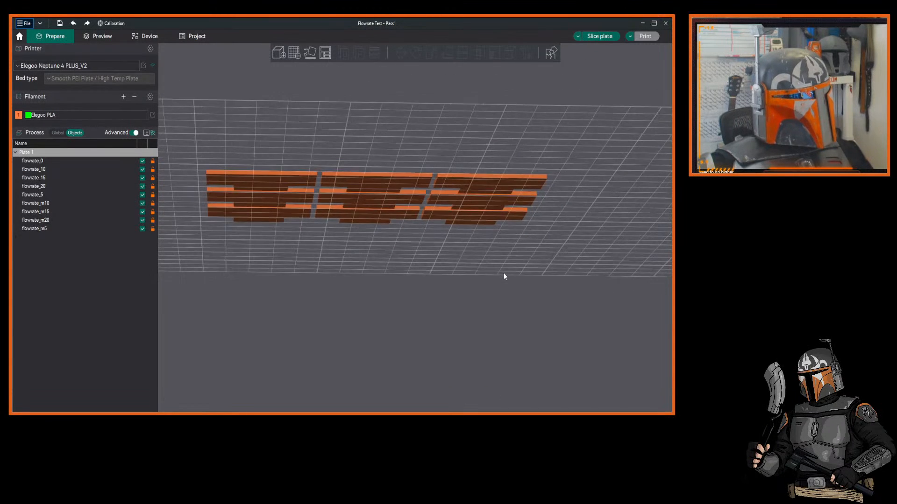
{"action": "left_click", "coordinate": [305, 199]}
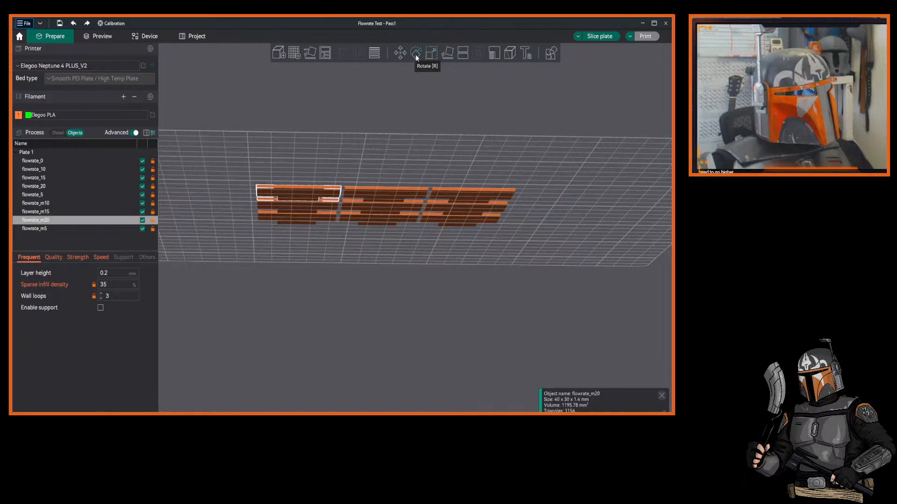
{"action": "left_click", "coordinate": [447, 55]}
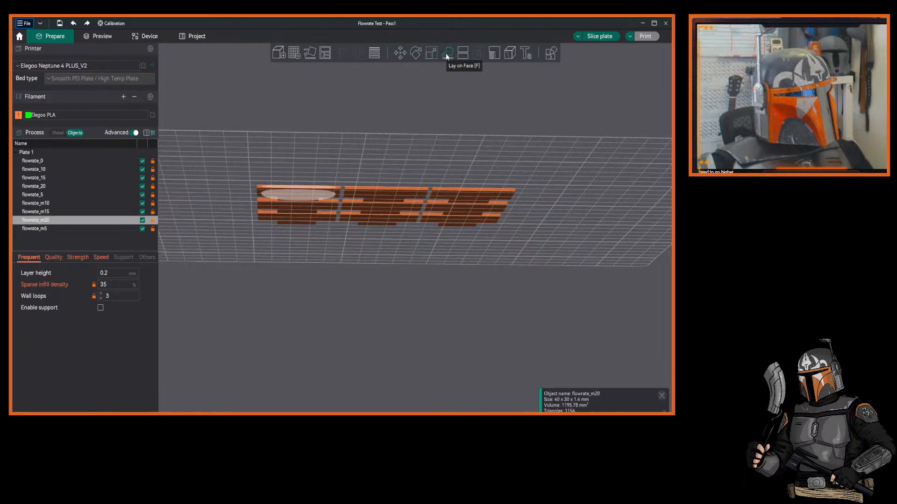
{"action": "left_click", "coordinate": [301, 210]}
{"action": "left_click", "coordinate": [493, 55]}
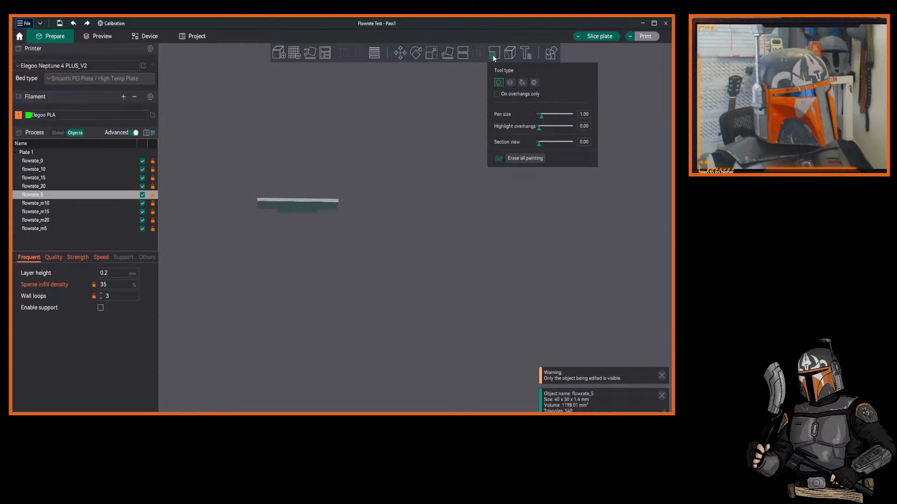
{"action": "left_click", "coordinate": [463, 54]}
{"action": "left_click", "coordinate": [464, 55]}
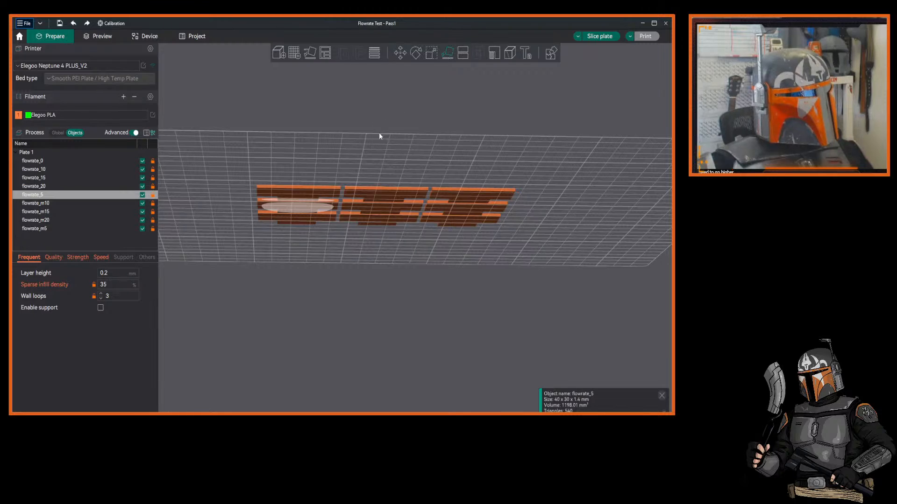
Check the bottom faces of the remaining flow rate tiles from flowrate_20 through flowrate_10 with the Lay on Face tool.
{"action": "left_click", "coordinate": [296, 220]}
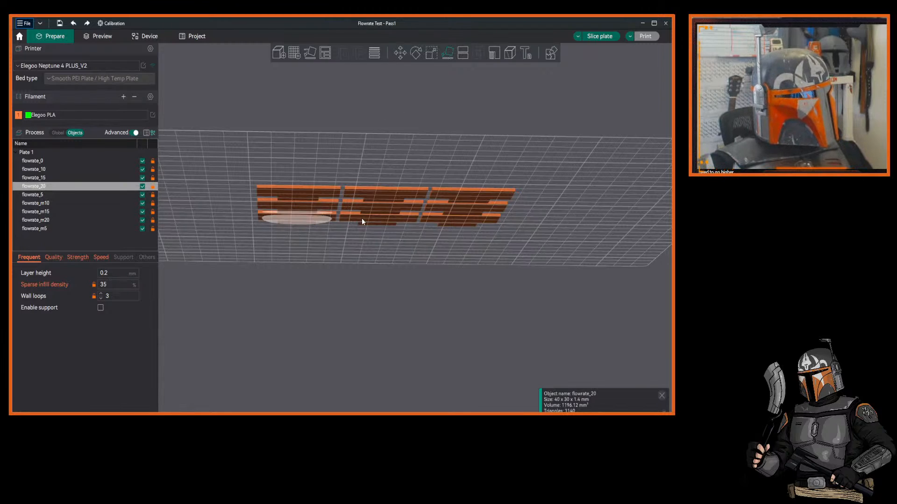
{"action": "left_click", "coordinate": [375, 219]}
{"action": "left_click", "coordinate": [376, 205]}
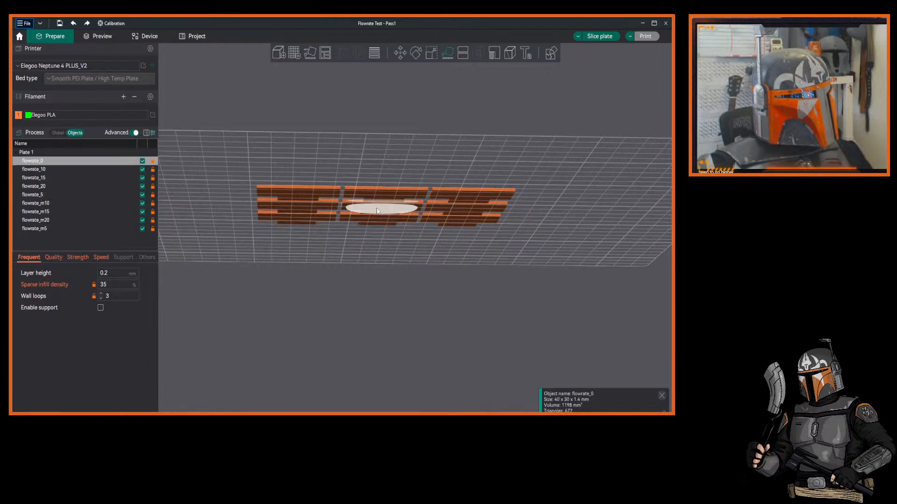
{"action": "left_click", "coordinate": [380, 195]}
{"action": "left_click", "coordinate": [468, 201]}
{"action": "left_click", "coordinate": [467, 209]}
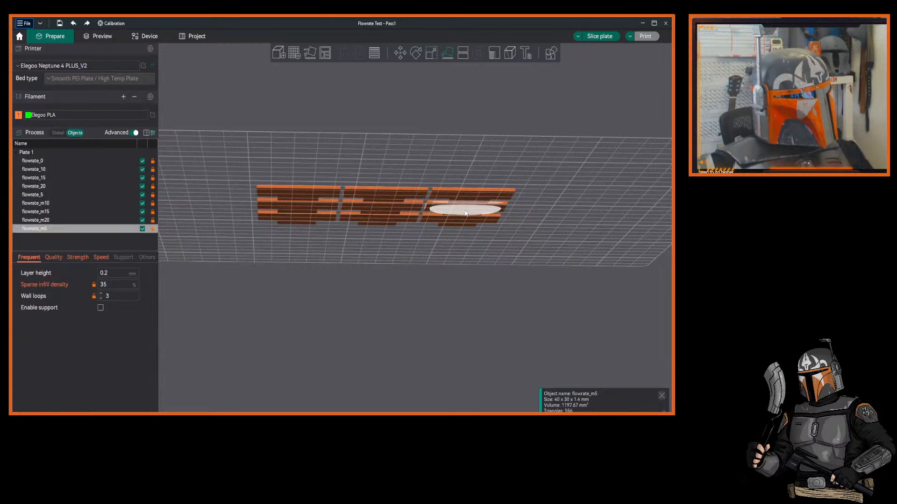
{"action": "left_click", "coordinate": [462, 223]}
{"action": "left_click_drag", "start_coordinate": [410, 143], "coordinate": [400, 167]}
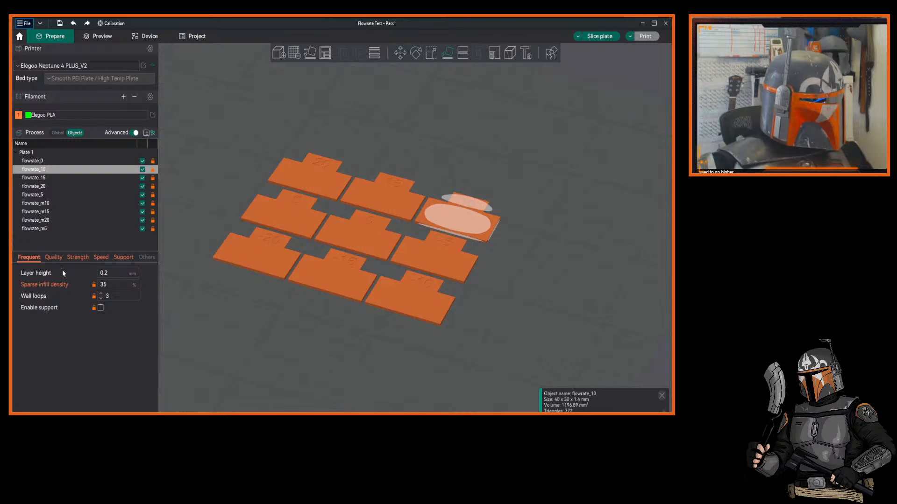
Slice the plate of flow rate tiles and inspect the resulting bottom layers and numbered top surfaces up close.
{"action": "left_click", "coordinate": [597, 37]}
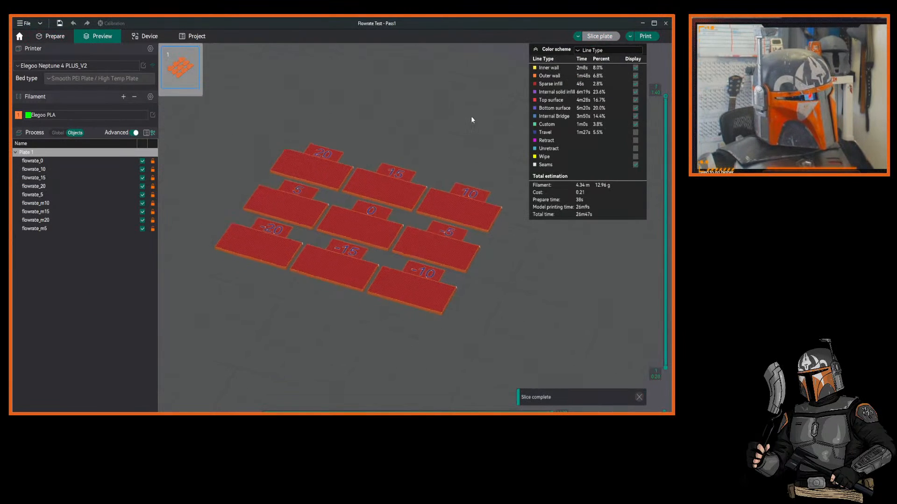
{"action": "left_click_drag", "start_coordinate": [471, 117], "coordinate": [467, 95]}
{"action": "scroll", "coordinate": [438, 146], "scroll_direction": "up", "scroll_amount": 8}
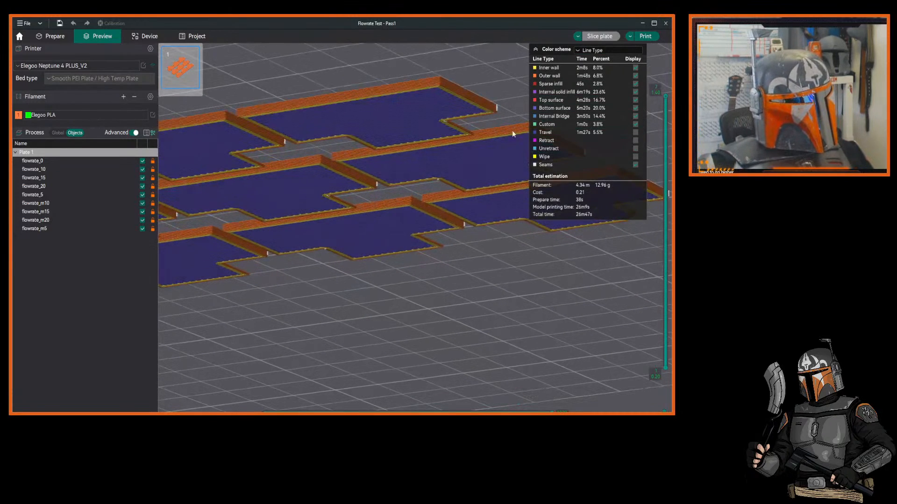
{"action": "left_click_drag", "start_coordinate": [512, 130], "coordinate": [435, 93]}
{"action": "scroll", "coordinate": [457, 98], "scroll_direction": "up", "scroll_amount": 5}
{"action": "scroll", "coordinate": [431, 116], "scroll_direction": "down", "scroll_amount": 5}
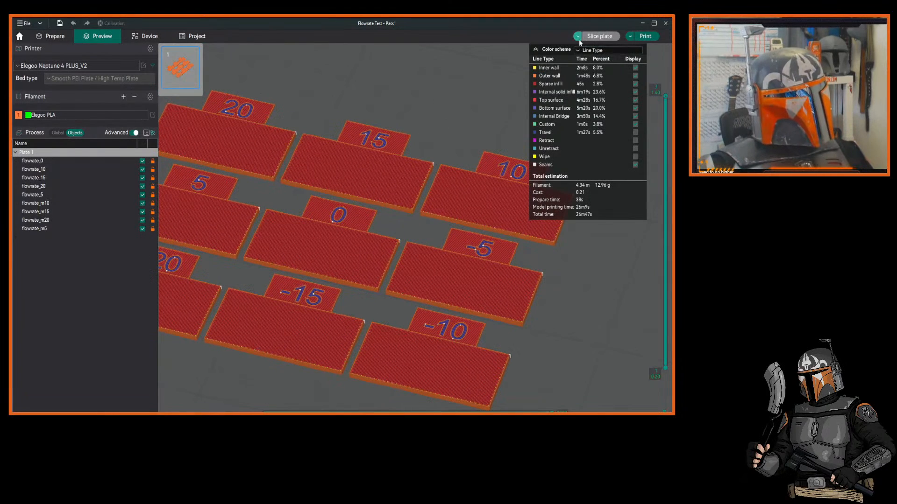
Go back to preparing the plate and review the global support and raft settings and the list of calibration tests.
{"action": "left_click", "coordinate": [55, 37]}
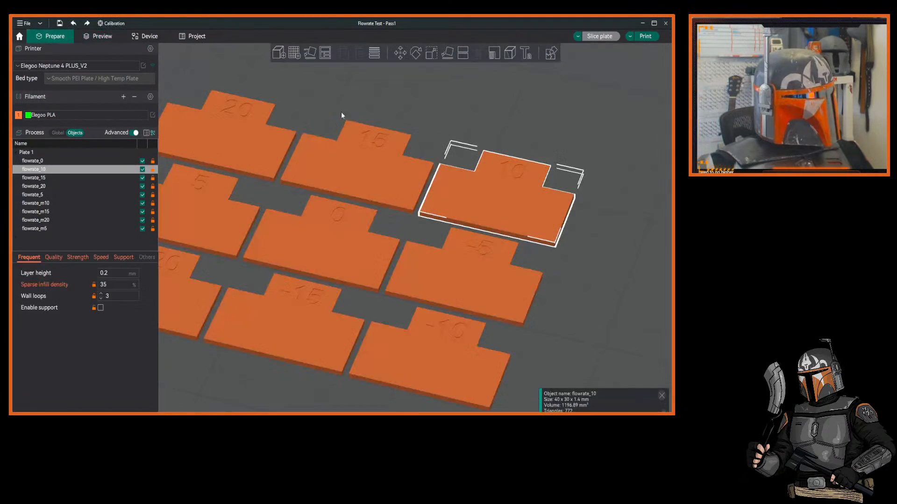
{"action": "left_click", "coordinate": [58, 133]}
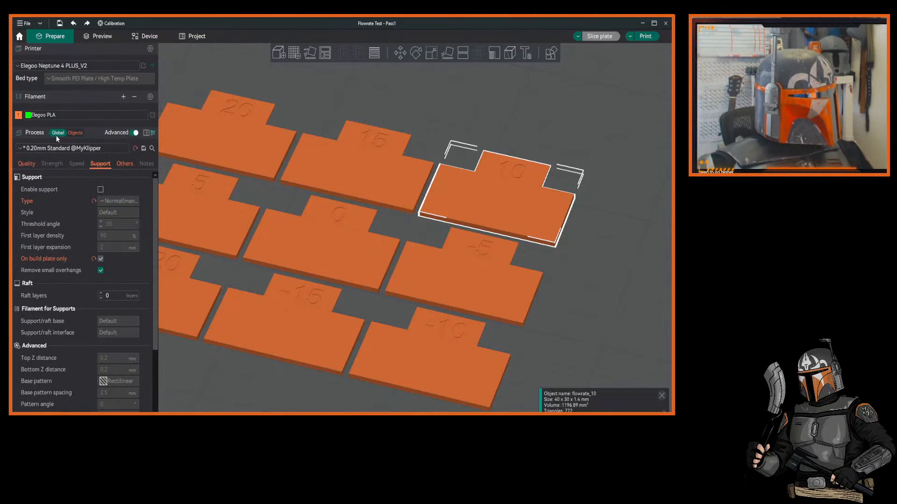
{"action": "scroll", "coordinate": [157, 210], "scroll_direction": "down", "scroll_amount": 2}
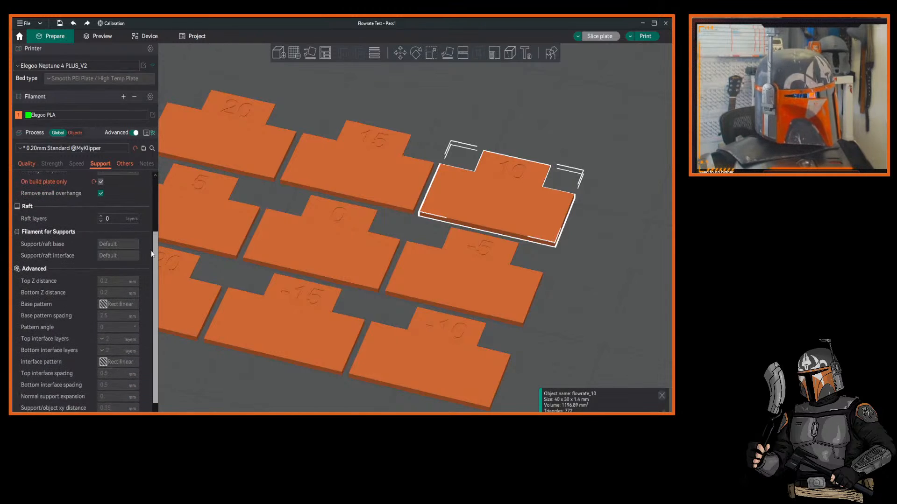
{"action": "scroll", "coordinate": [160, 192], "scroll_direction": "up", "scroll_amount": 2}
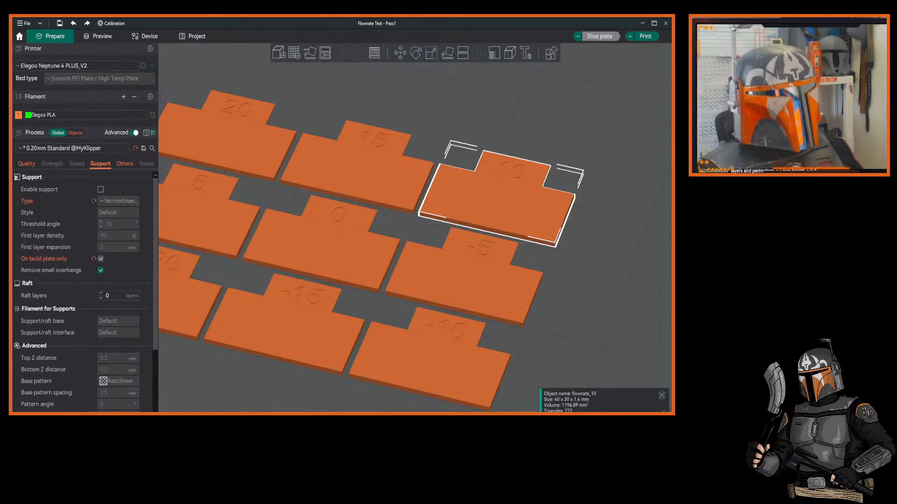
{"action": "left_click_drag", "start_coordinate": [426, 102], "coordinate": [456, 99]}
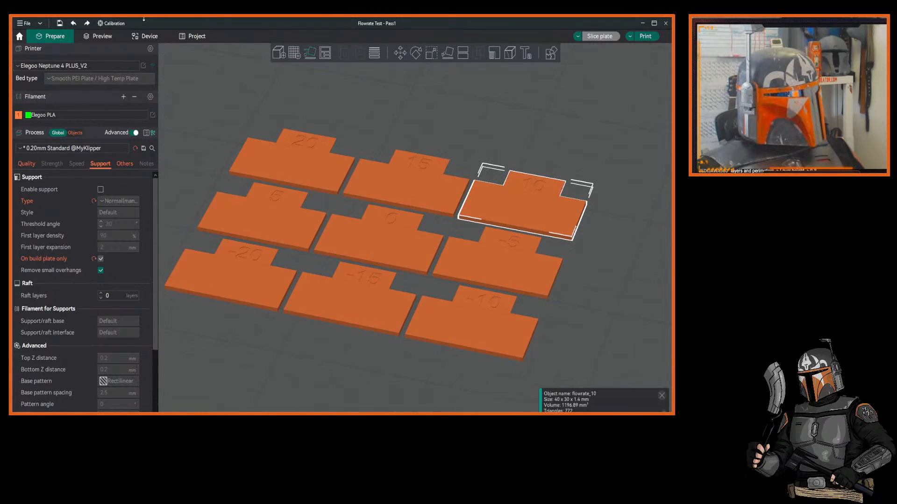
{"action": "left_click", "coordinate": [119, 26]}
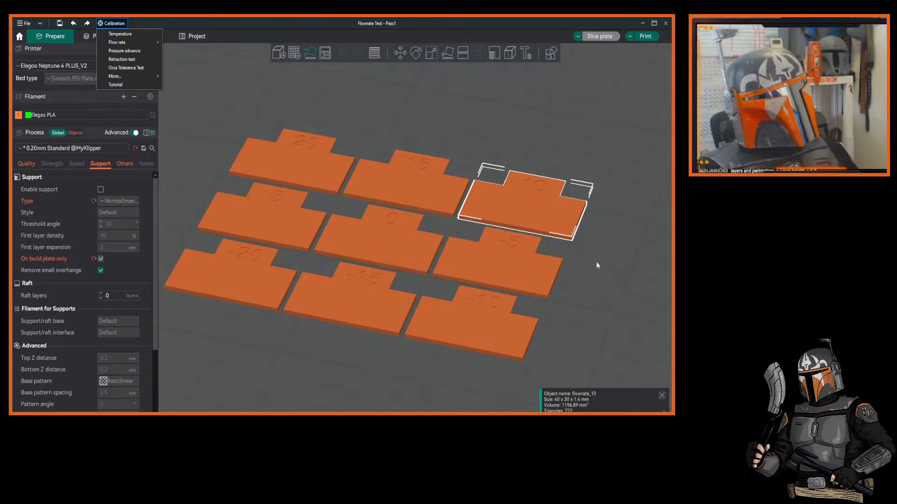
{"action": "left_click", "coordinate": [532, 135]}
{"action": "left_click_drag", "start_coordinate": [523, 135], "coordinate": [525, 133]}
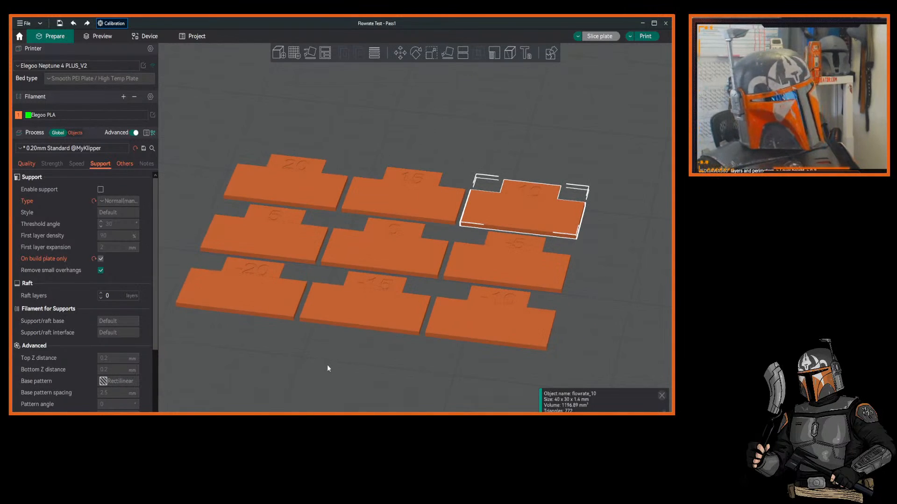
{"action": "middle_click_drag", "start_coordinate": [327, 369], "coordinate": [352, 366]}
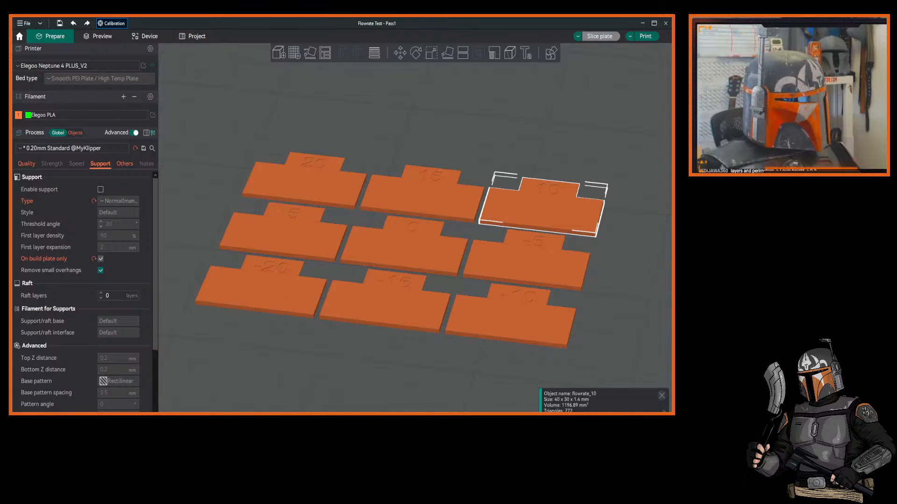
{"action": "mouse_move", "coordinate": [231, 414]}
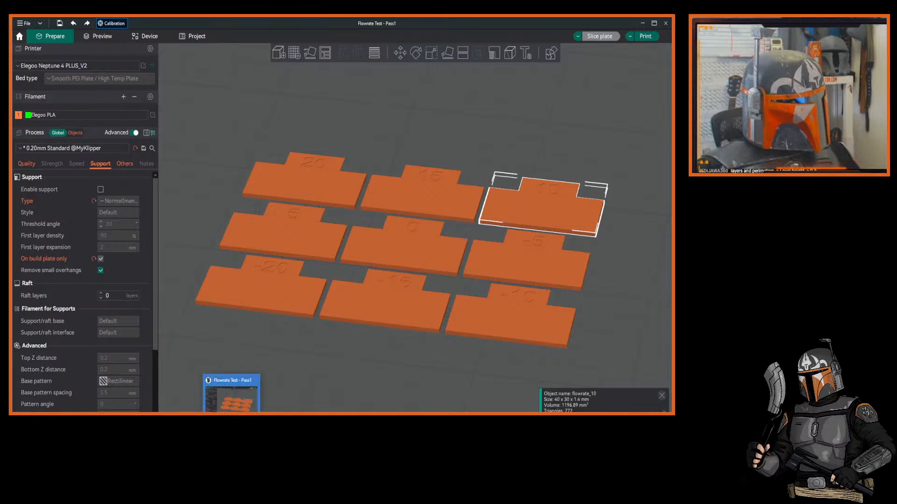
{"action": "left_click_drag", "start_coordinate": [320, 369], "coordinate": [339, 359]}
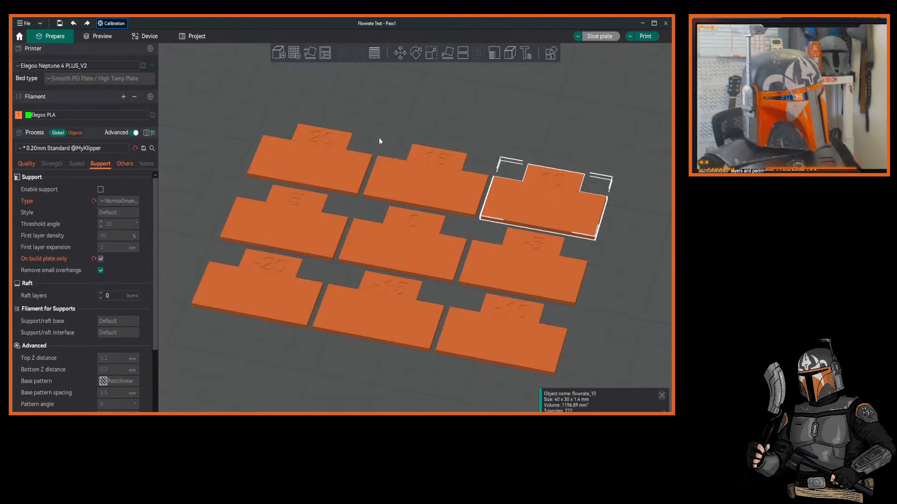
{"action": "scroll", "coordinate": [394, 128], "scroll_direction": "down", "scroll_amount": 5}
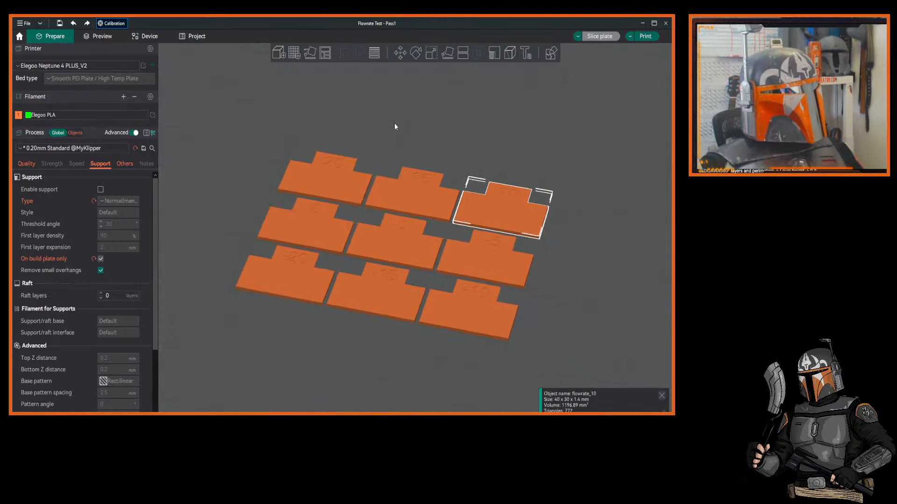
{"action": "left_click_drag", "start_coordinate": [542, 146], "coordinate": [531, 140]}
{"action": "left_click_drag", "start_coordinate": [571, 198], "coordinate": [556, 192]}
{"action": "scroll", "coordinate": [546, 206], "scroll_direction": "up", "scroll_amount": 1}
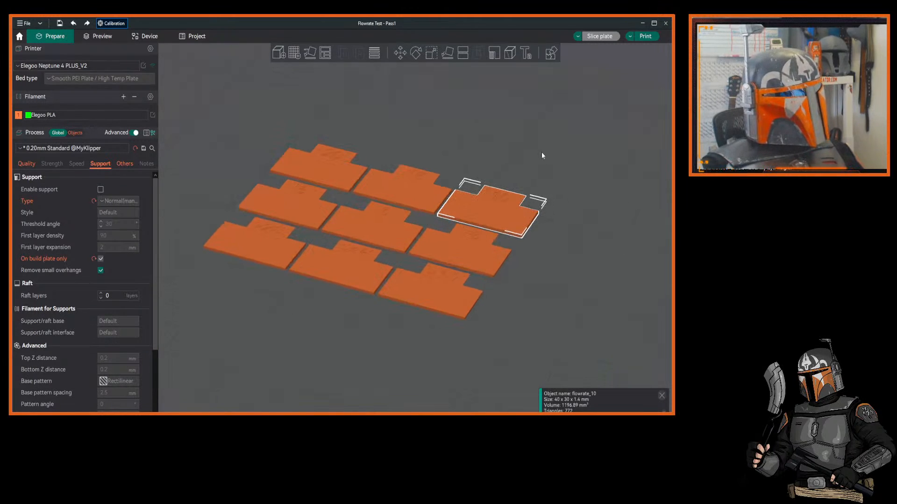
{"action": "scroll", "coordinate": [541, 157], "scroll_direction": "up", "scroll_amount": 3}
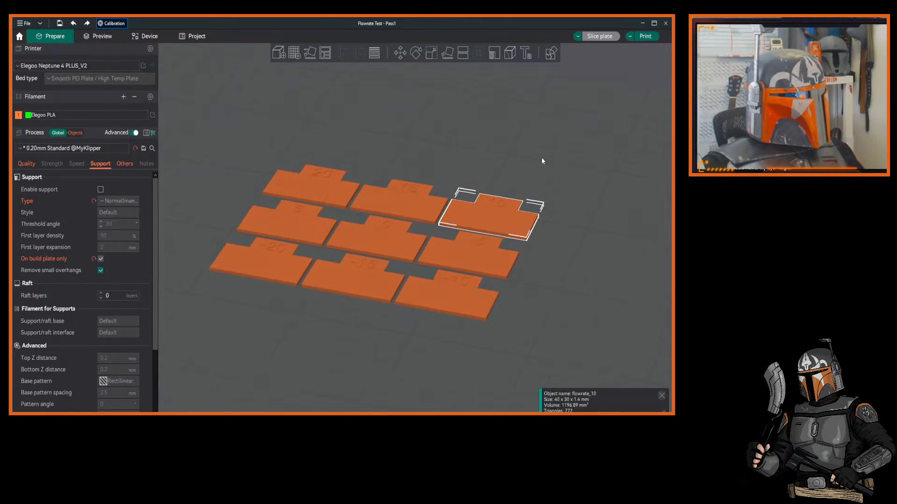
{"action": "right_click_drag", "start_coordinate": [542, 157], "coordinate": [543, 151]}
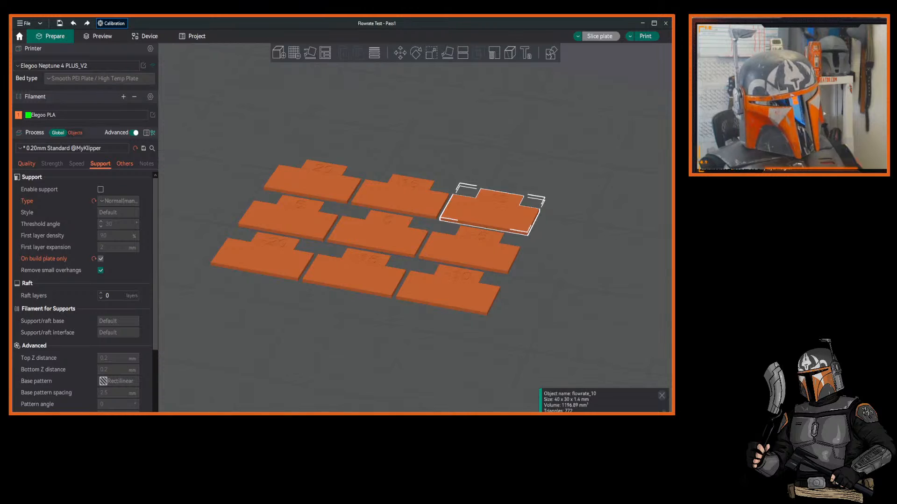
{"action": "left_click_drag", "start_coordinate": [576, 281], "coordinate": [589, 239]}
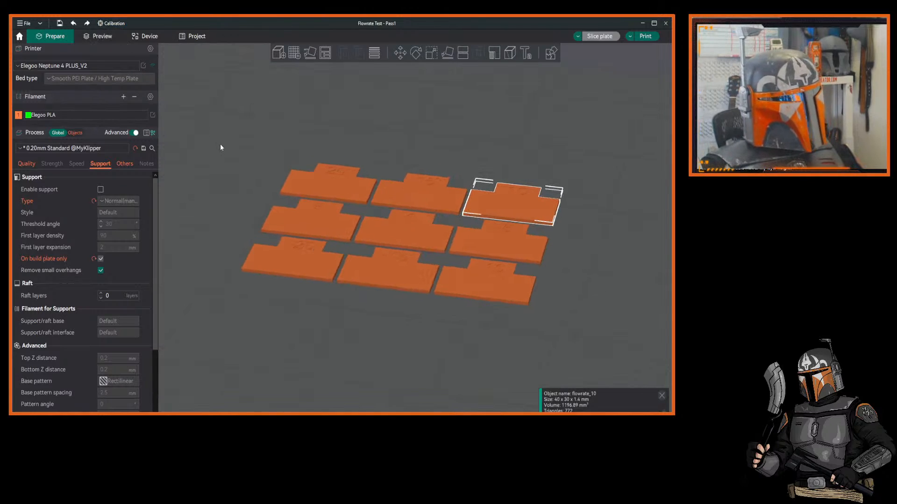
{"action": "right_click_drag", "start_coordinate": [220, 146], "coordinate": [222, 144]}
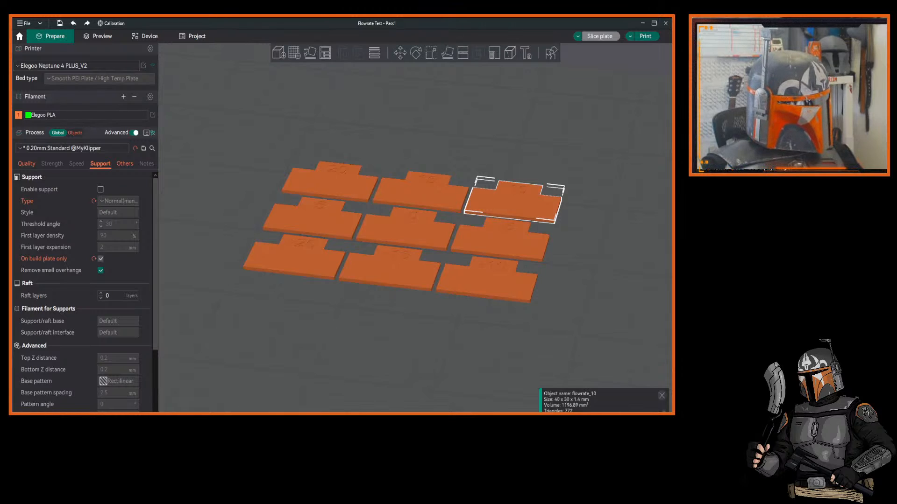
Switch to the browser, bring up the YouTube video "Orca Slicer getting started guide: A slicer for all of your 3D printers", and return to OrcaSlicer.
{"action": "key", "text": "alt+Tab"}
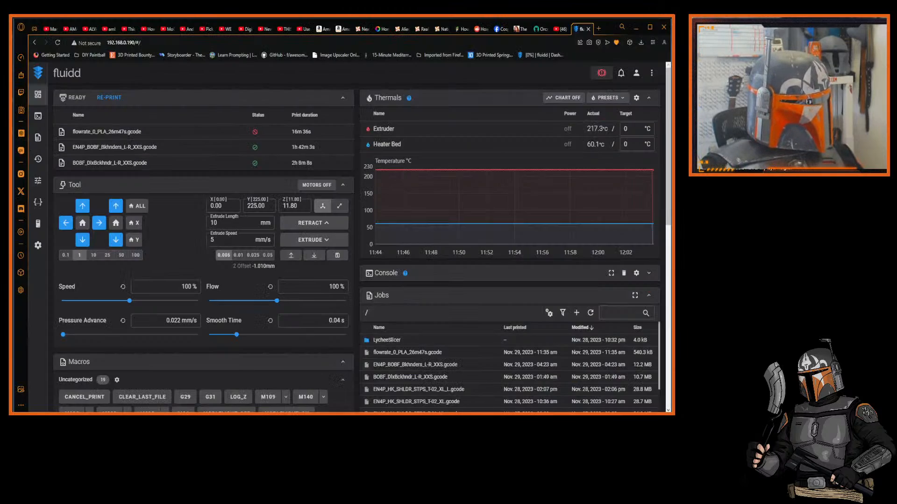
{"action": "left_click", "coordinate": [559, 29]}
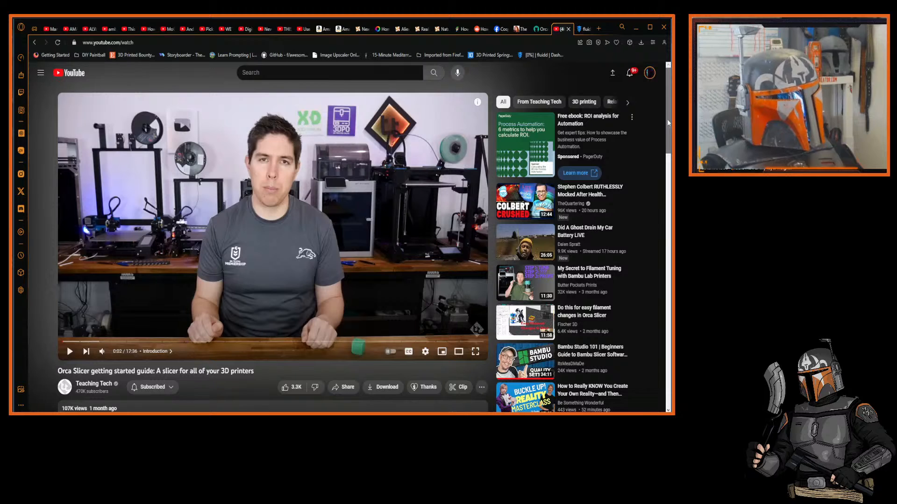
{"action": "mouse_move", "coordinate": [667, 119]}
{"action": "left_mouse_down"}
{"action": "mouse_move", "coordinate": [667, 127]}
{"action": "mouse_move", "coordinate": [669, 114]}
{"action": "left_mouse_up"}
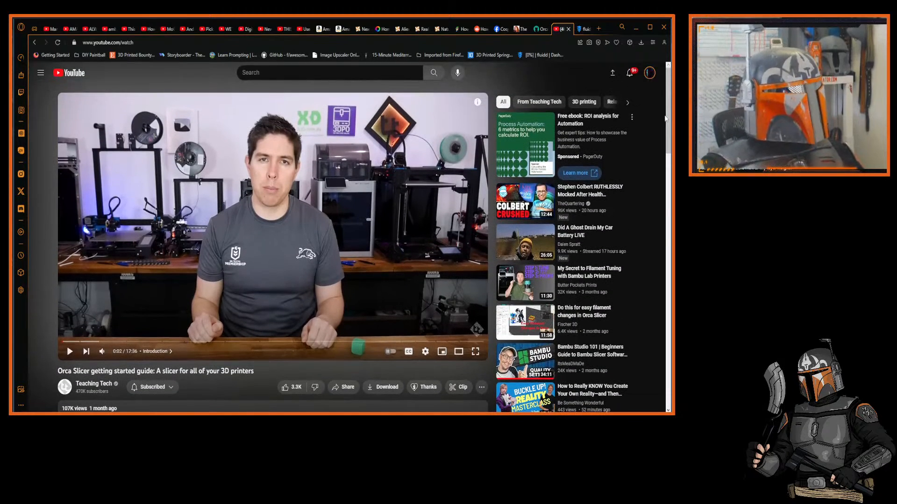
{"action": "left_click_drag", "start_coordinate": [668, 113], "coordinate": [668, 113]}
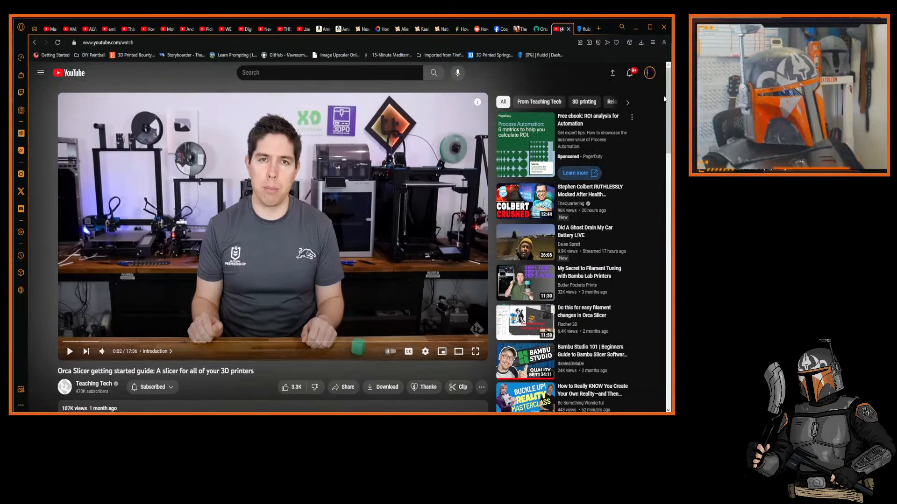
{"action": "mouse_move", "coordinate": [668, 96]}
{"action": "left_mouse_down"}
{"action": "mouse_move", "coordinate": [662, 143]}
{"action": "mouse_move", "coordinate": [665, 89]}
{"action": "left_mouse_up"}
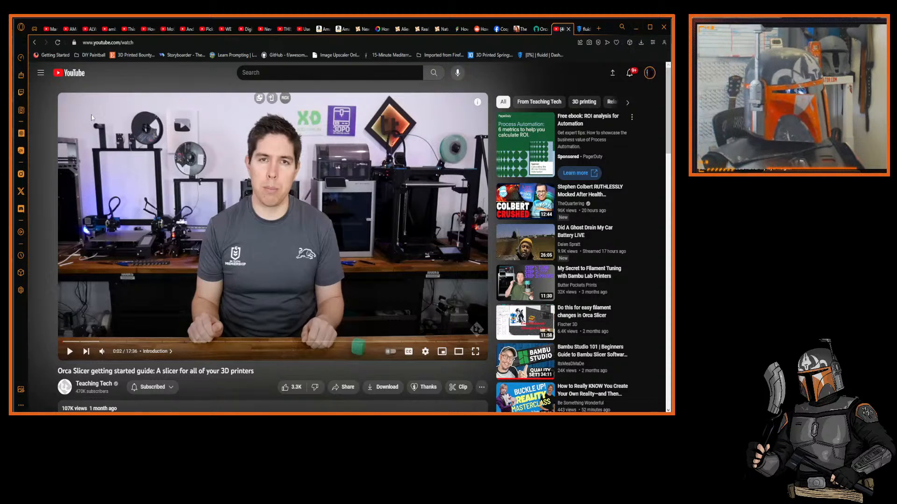
{"action": "left_click", "coordinate": [635, 26]}
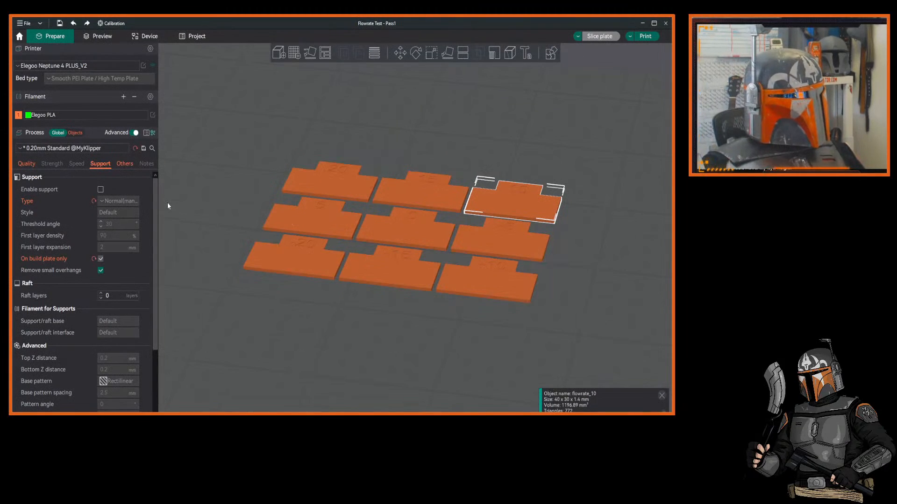
{"action": "left_click_drag", "start_coordinate": [204, 206], "coordinate": [215, 205]}
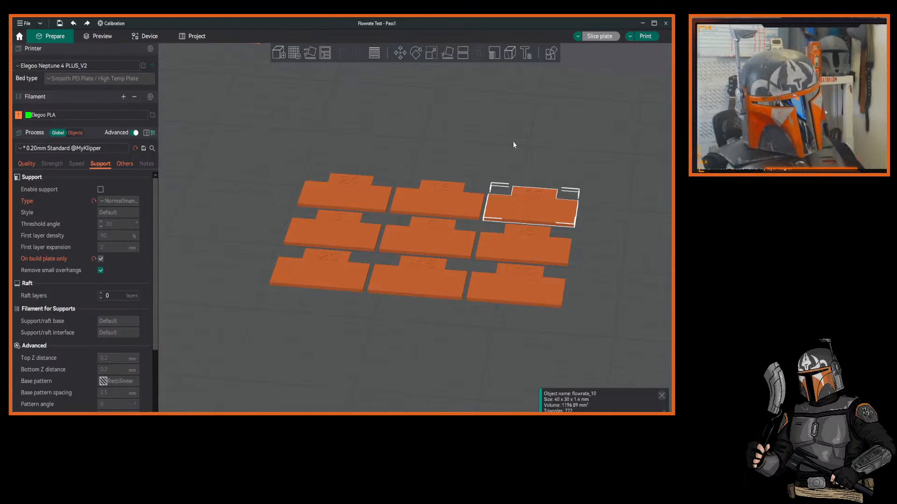
Enable support in the global process settings and slice the plate of flow rate tiles again.
{"action": "right_click_drag", "start_coordinate": [513, 142], "coordinate": [501, 141]}
{"action": "right_click_drag", "start_coordinate": [442, 152], "coordinate": [429, 145]}
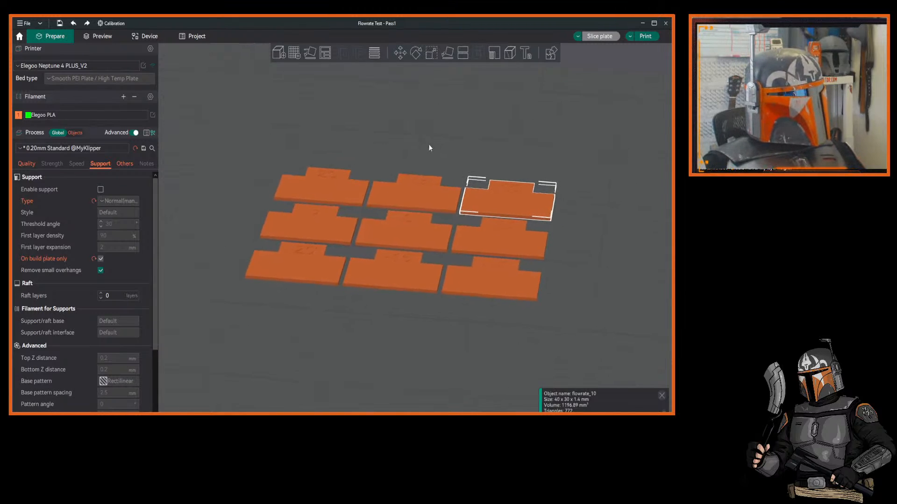
{"action": "left_click_drag", "start_coordinate": [429, 147], "coordinate": [428, 130]}
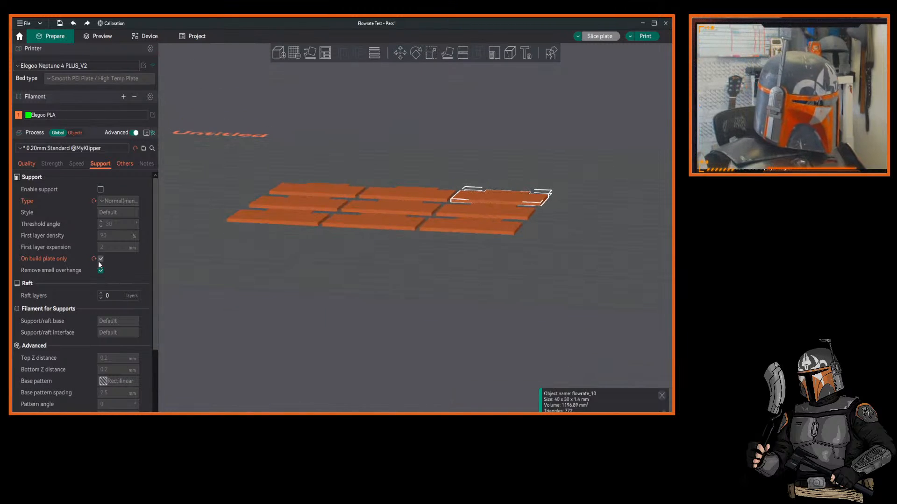
{"action": "left_click", "coordinate": [101, 190]}
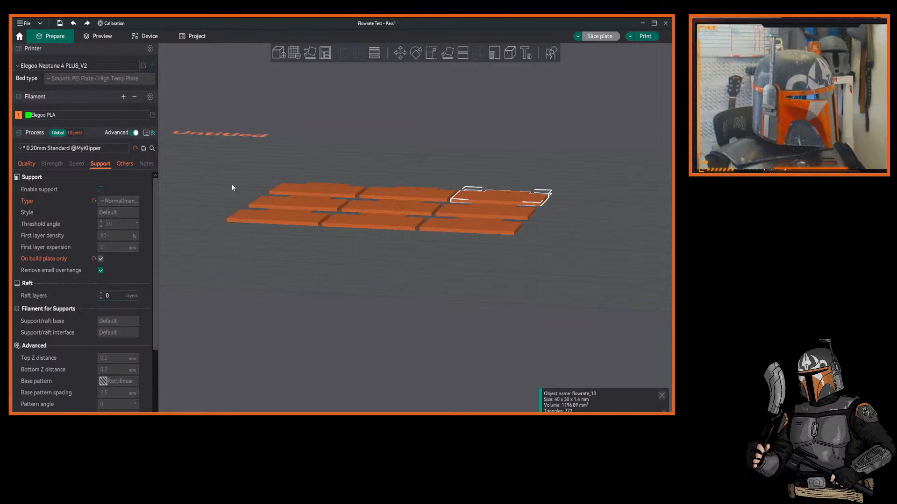
{"action": "left_click", "coordinate": [600, 36]}
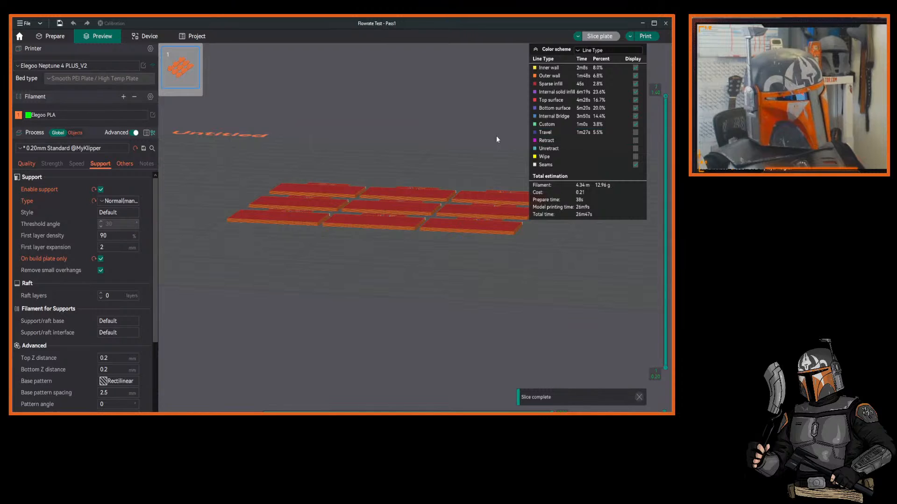
Inspect the sliced flow rate tiles from below and from above, checking the bottom layers and the numbered top surfaces.
{"action": "mouse_move", "coordinate": [497, 135]}
{"action": "left_mouse_down"}
{"action": "mouse_move", "coordinate": [491, 150]}
{"action": "mouse_move", "coordinate": [482, 134]}
{"action": "left_mouse_up"}
{"action": "scroll", "coordinate": [482, 136], "scroll_direction": "up", "scroll_amount": 6}
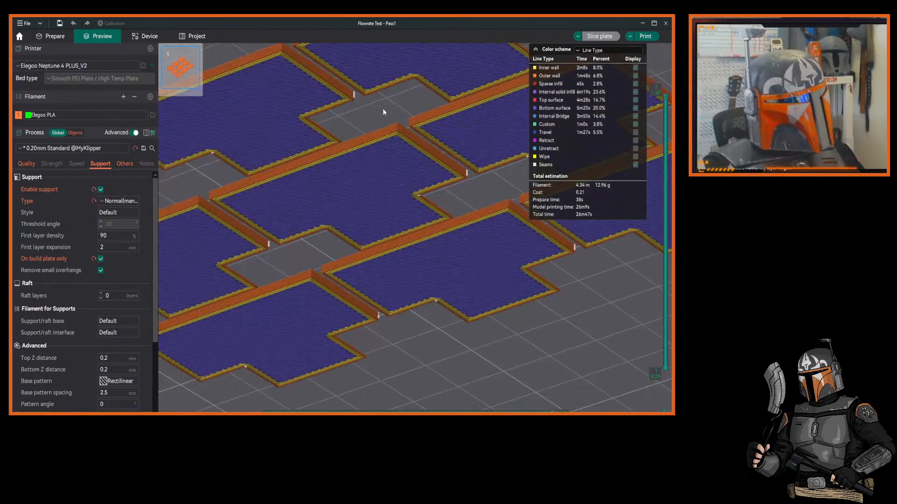
{"action": "scroll", "coordinate": [384, 115], "scroll_direction": "down", "scroll_amount": 3}
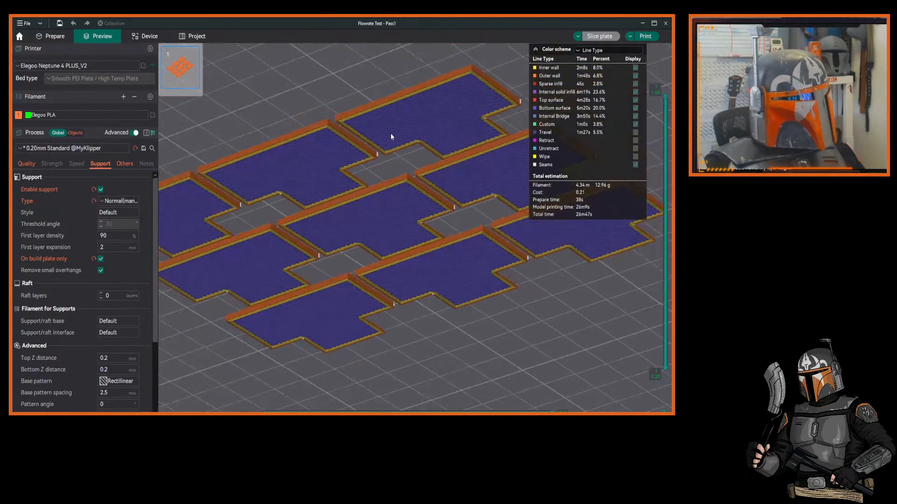
{"action": "mouse_move", "coordinate": [391, 133]}
{"action": "left_mouse_down"}
{"action": "mouse_move", "coordinate": [408, 77]}
{"action": "mouse_move", "coordinate": [413, 115]}
{"action": "mouse_move", "coordinate": [419, 107]}
{"action": "mouse_move", "coordinate": [422, 125]}
{"action": "mouse_move", "coordinate": [431, 120]}
{"action": "mouse_move", "coordinate": [397, 117]}
{"action": "mouse_move", "coordinate": [392, 134]}
{"action": "mouse_move", "coordinate": [388, 122]}
{"action": "left_mouse_up"}
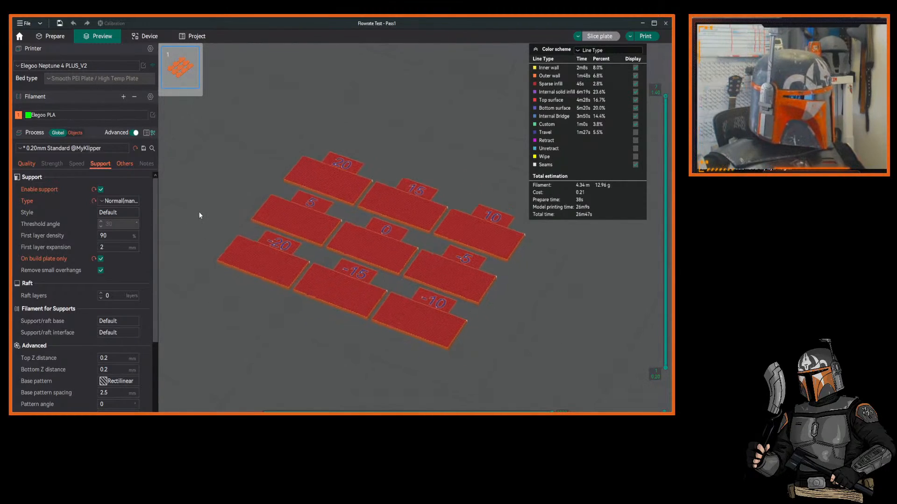
{"action": "scroll", "coordinate": [203, 211], "scroll_direction": "up", "scroll_amount": 2}
{"action": "scroll", "coordinate": [188, 205], "scroll_direction": "up", "scroll_amount": 1}
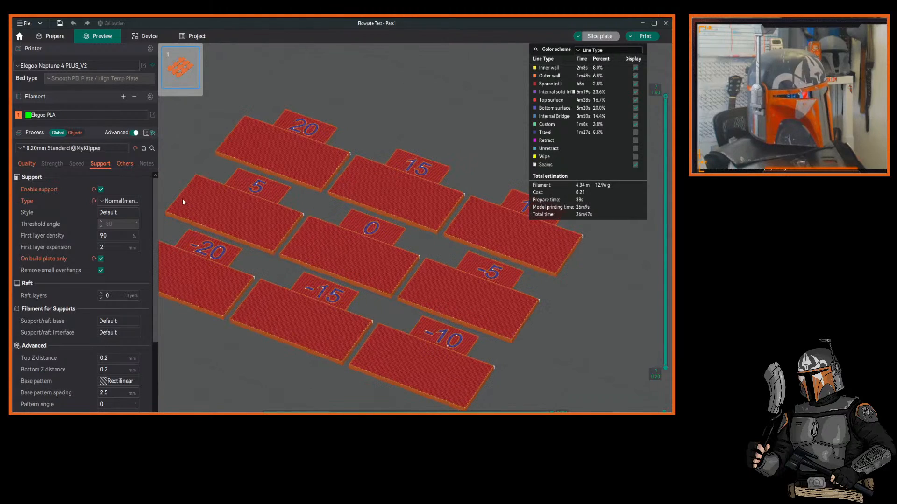
{"action": "scroll", "coordinate": [177, 170], "scroll_direction": "up", "scroll_amount": 1}
{"action": "scroll", "coordinate": [192, 170], "scroll_direction": "down", "scroll_amount": 2}
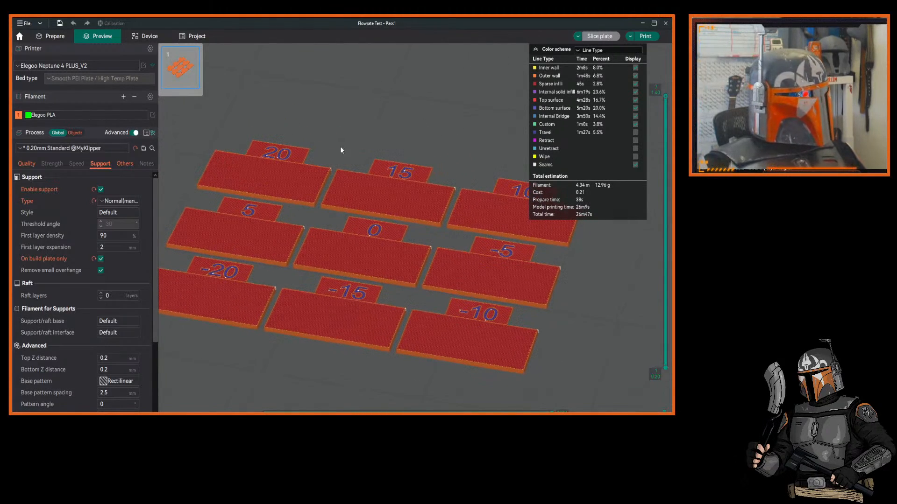
Show the per-object settings and select all tiles from flowrate_0 through flowrate_m5 to review their shared values.
{"action": "left_click", "coordinate": [75, 133]}
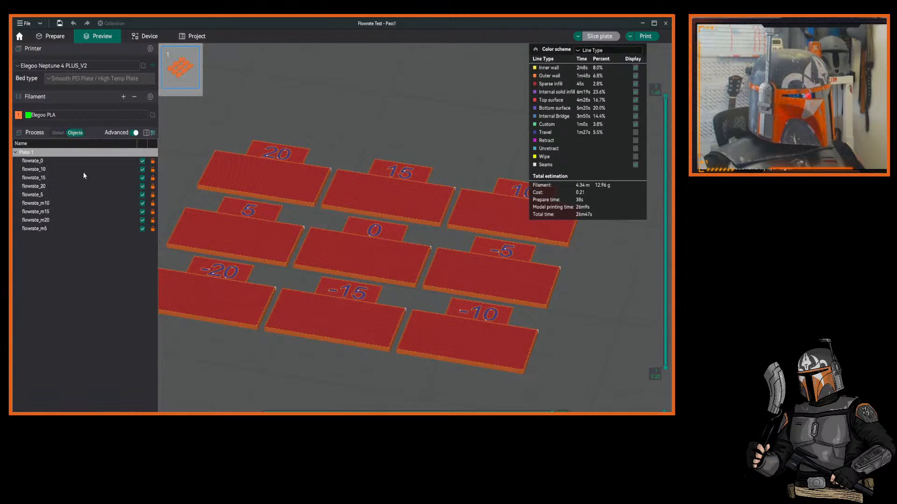
{"action": "left_click", "coordinate": [39, 164]}
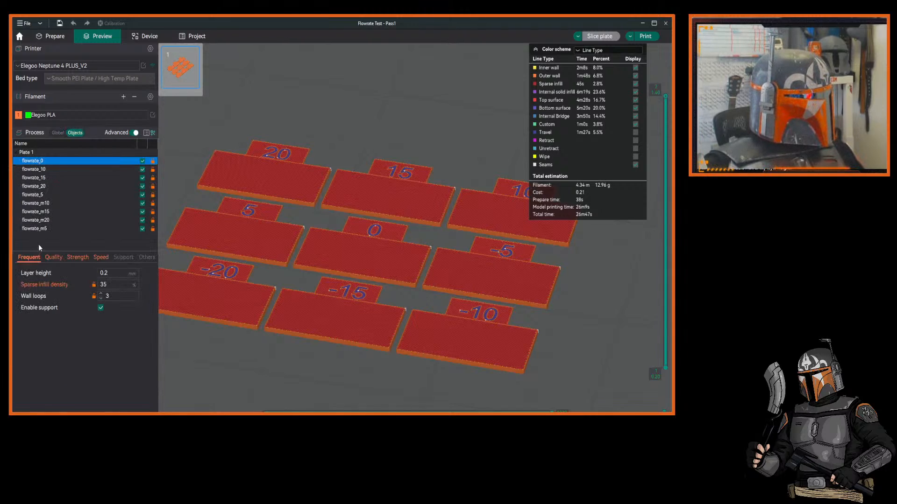
{"action": "left_click", "coordinate": [41, 228], "text": "shift"}
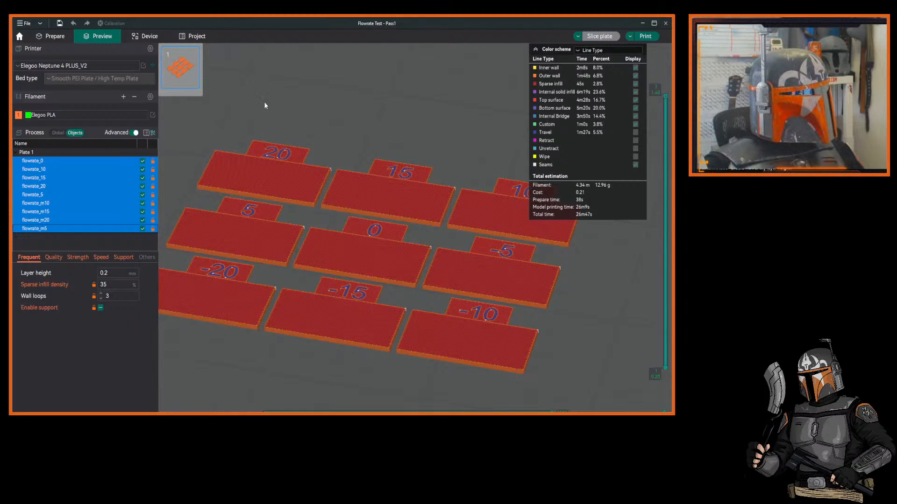
{"action": "left_click_drag", "start_coordinate": [264, 105], "coordinate": [399, 96]}
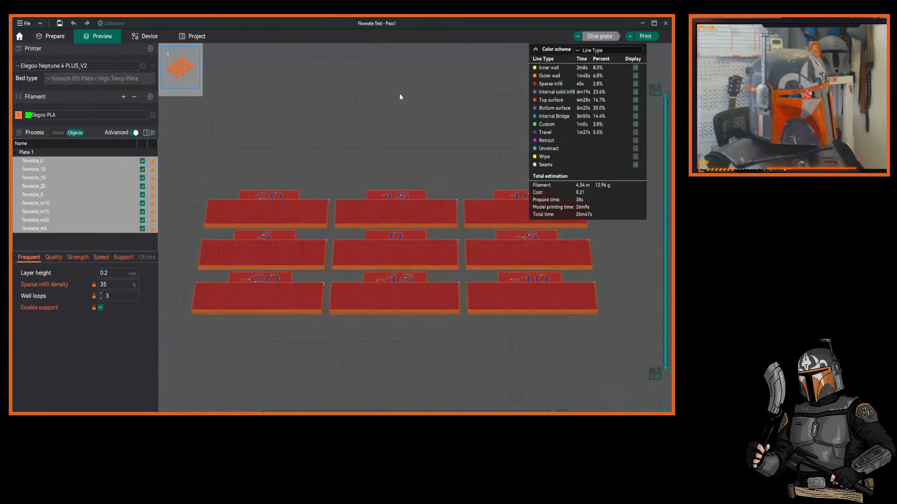
Return to preparing the plate and set the flowrate_10 tile's Z position to 0.6 mm with the Move tool.
{"action": "left_click", "coordinate": [59, 37]}
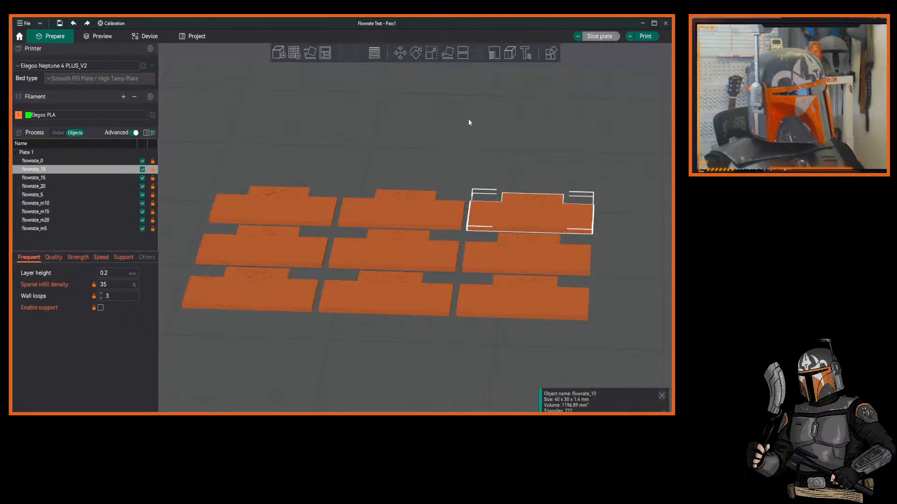
{"action": "left_click", "coordinate": [403, 56]}
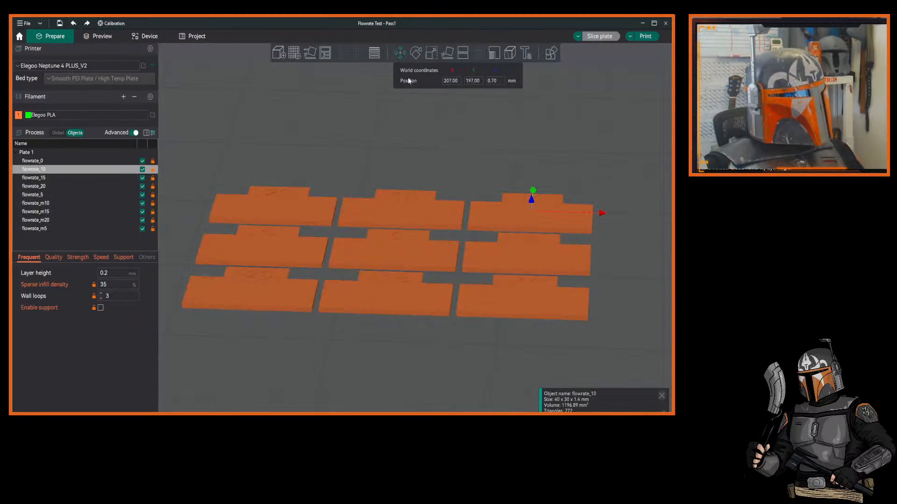
{"action": "left_click", "coordinate": [497, 83]}
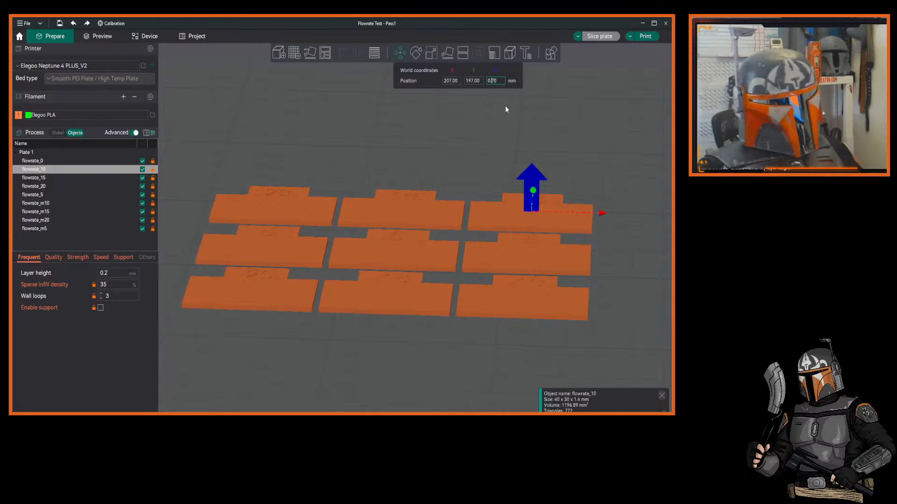
{"action": "key", "text": "Return"}
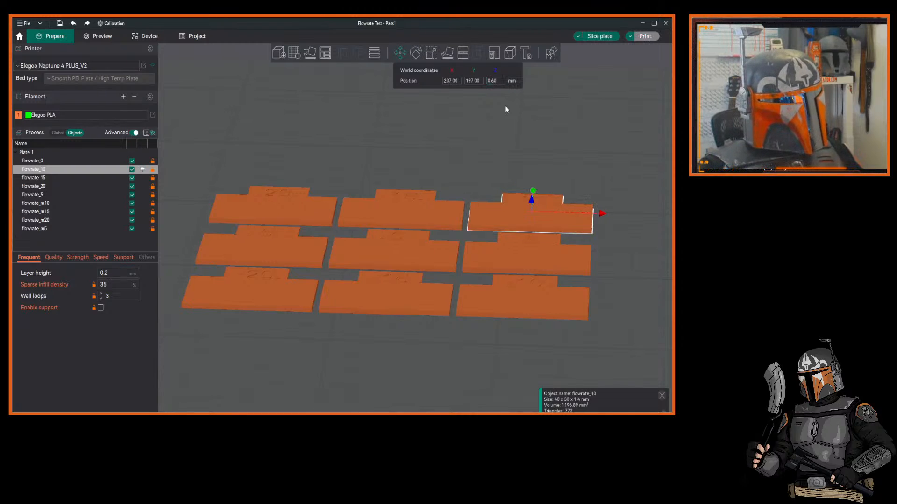
Set the Z position of the flowrate_m5 tile to 0.6 mm.
{"action": "left_click", "coordinate": [515, 257]}
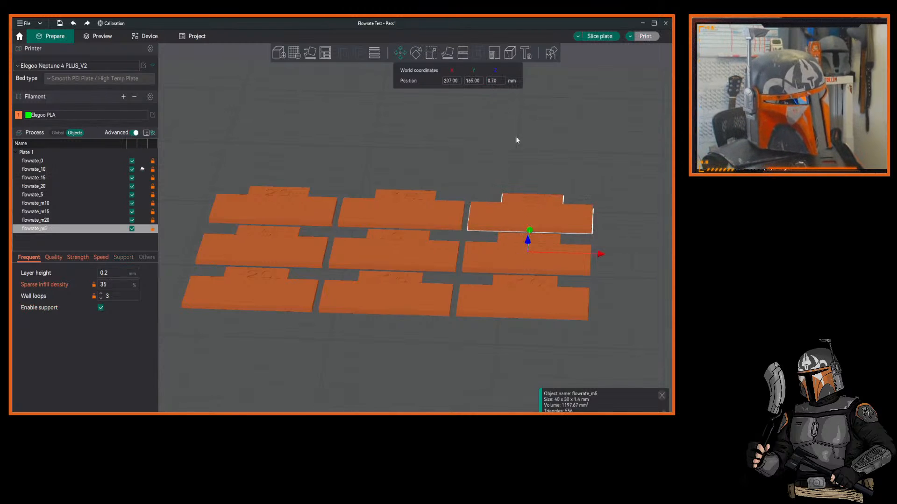
{"action": "left_click", "coordinate": [499, 82]}
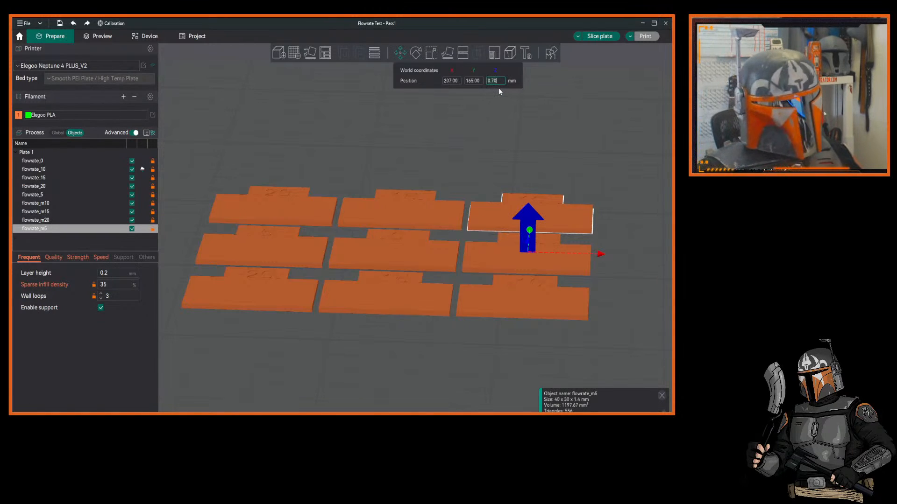
{"action": "type", "text": "0.6"}
{"action": "key", "text": "Return"}
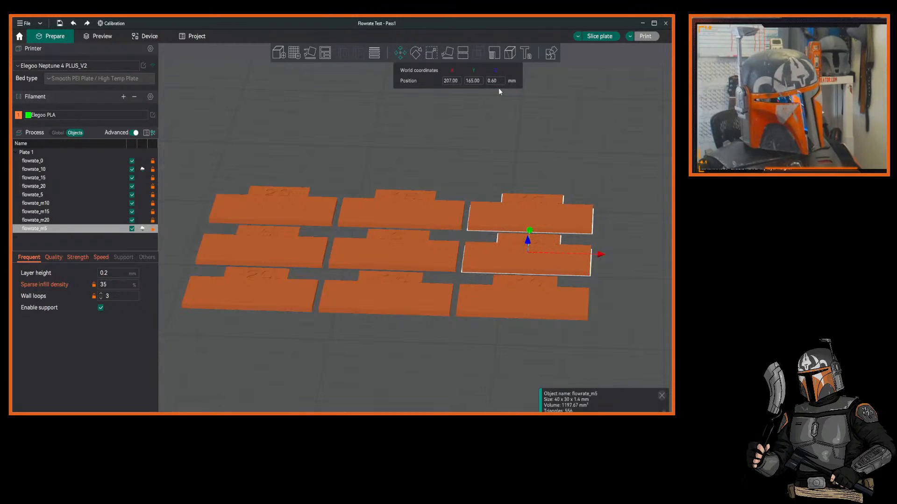
{"action": "left_click", "coordinate": [523, 286]}
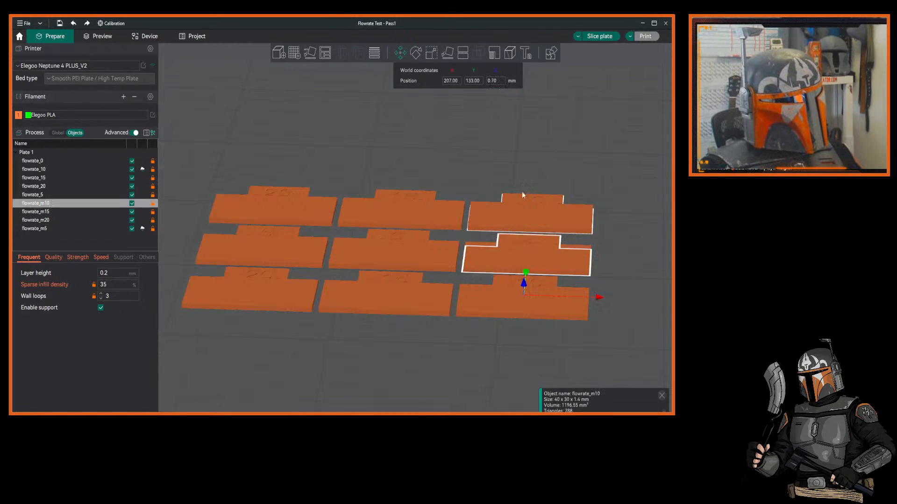
{"action": "left_click", "coordinate": [497, 82]}
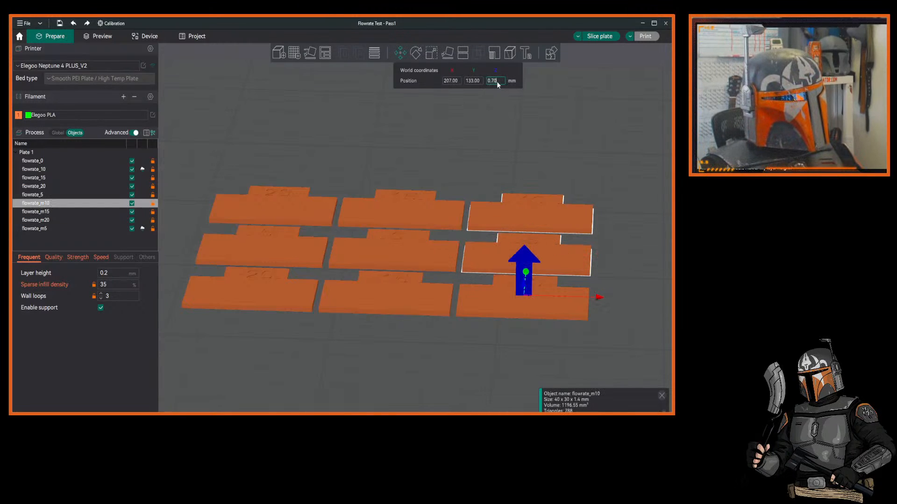
{"action": "left_click", "coordinate": [498, 306]}
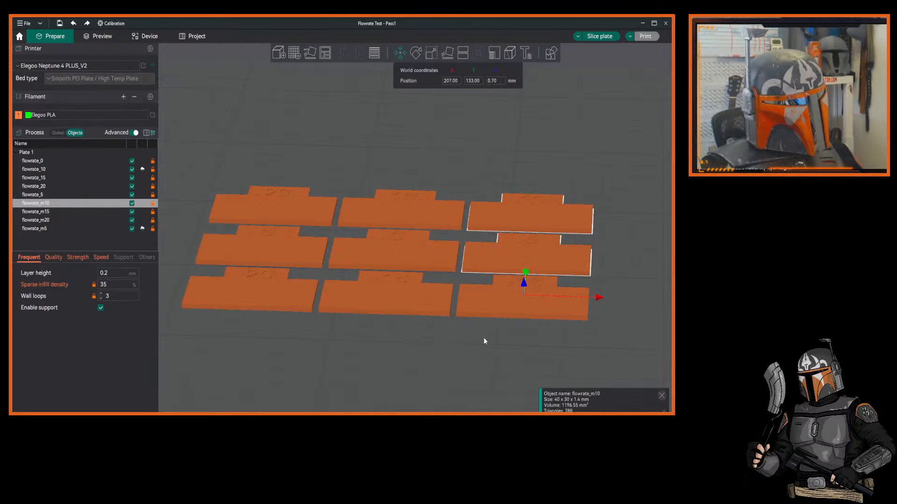
Set the Z position of the flowrate_15 tile to 0.6 mm.
{"action": "left_click", "coordinate": [428, 209]}
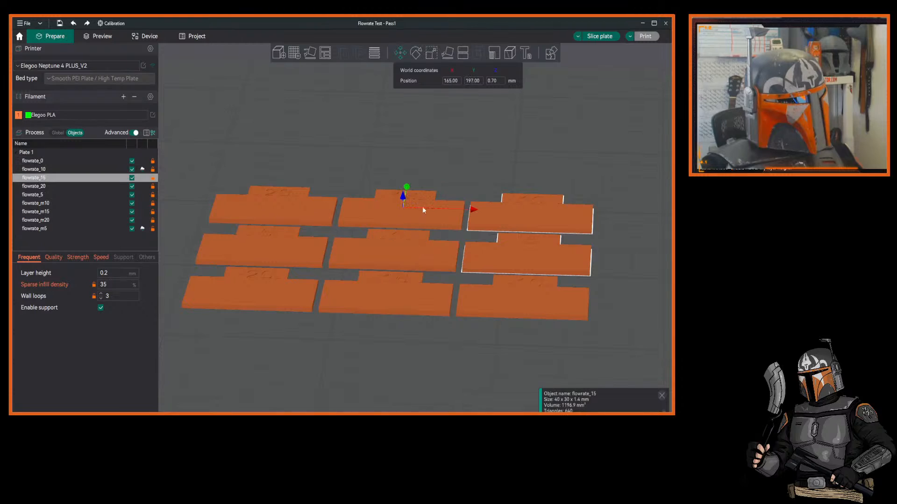
{"action": "left_click", "coordinate": [496, 80]}
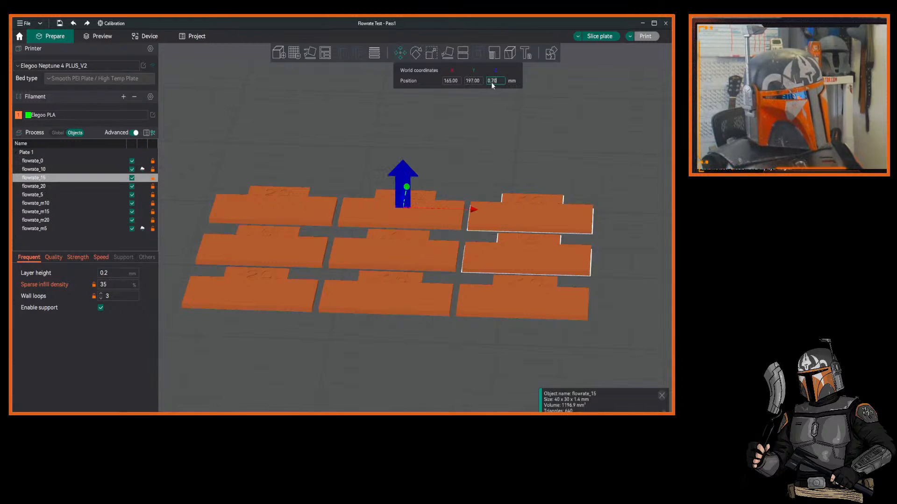
{"action": "key", "text": "BackSpace"}
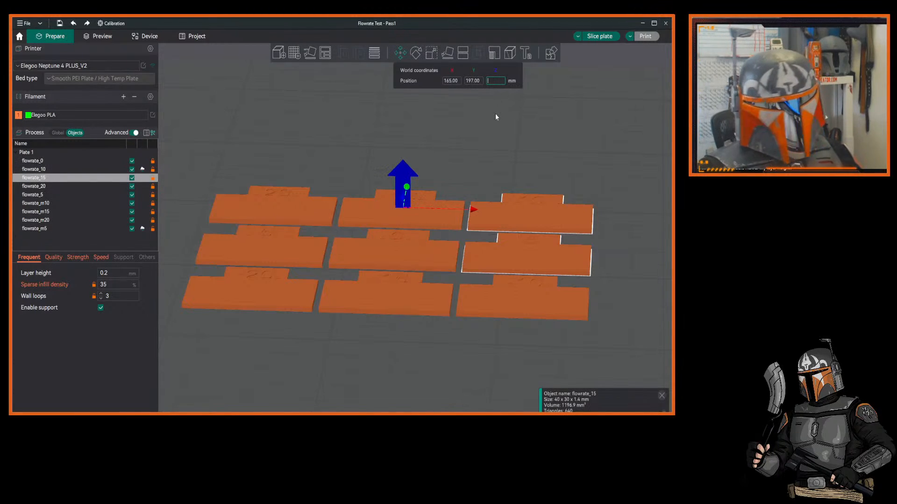
{"action": "type", "text": "6"}
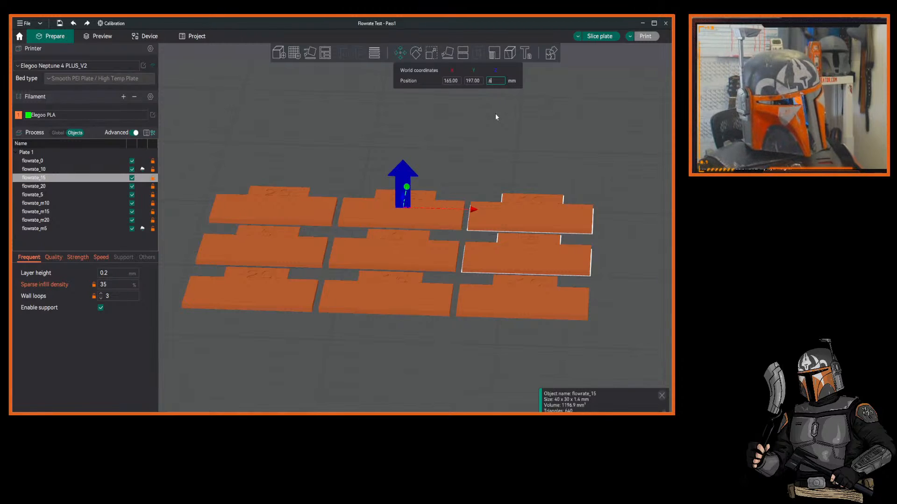
{"action": "key", "text": "BackSpace"}
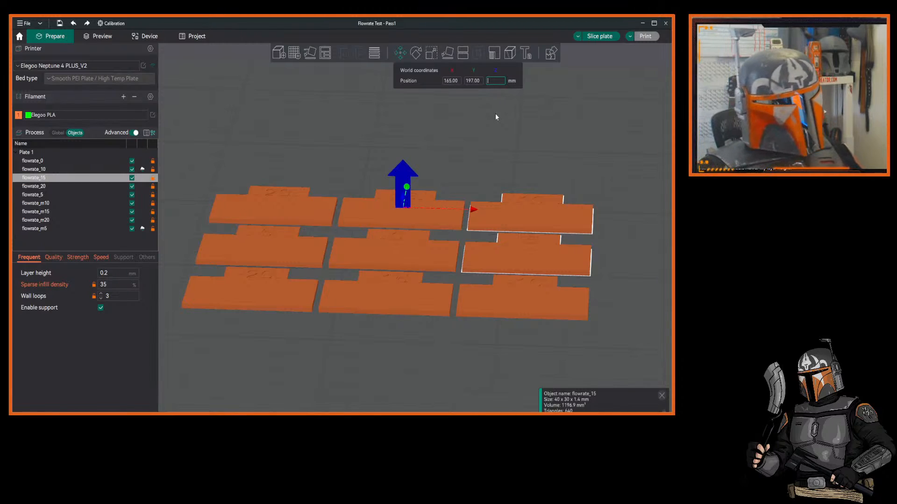
{"action": "type", "text": "0.6"}
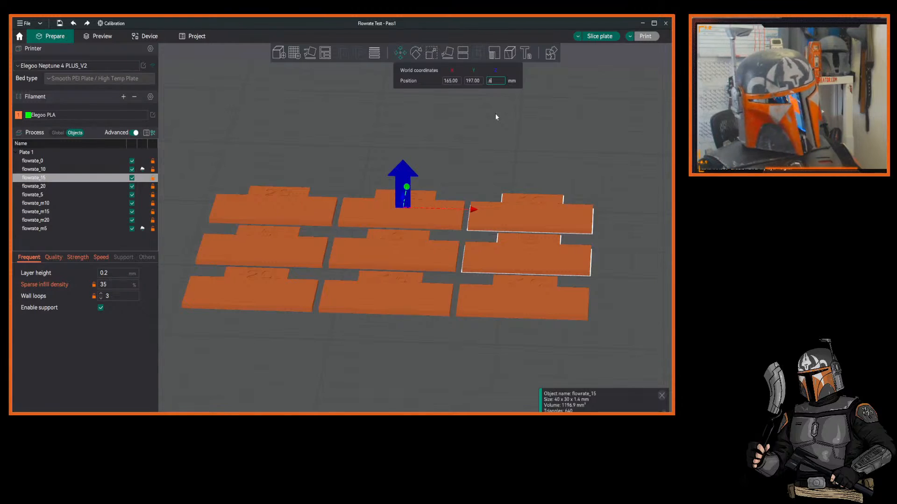
{"action": "key", "text": "Return"}
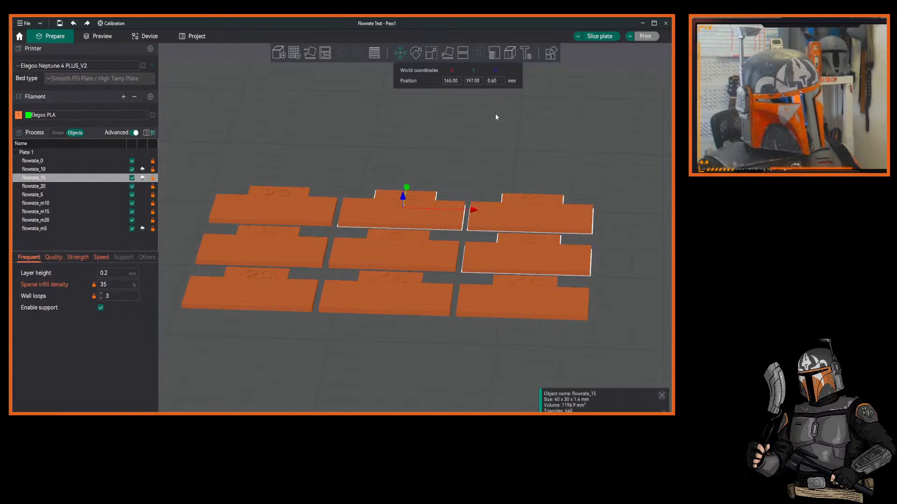
Set the Z position of the flowrate_0 tile to 0.6 mm.
{"action": "left_click", "coordinate": [419, 253]}
{"action": "left_click", "coordinate": [498, 83]}
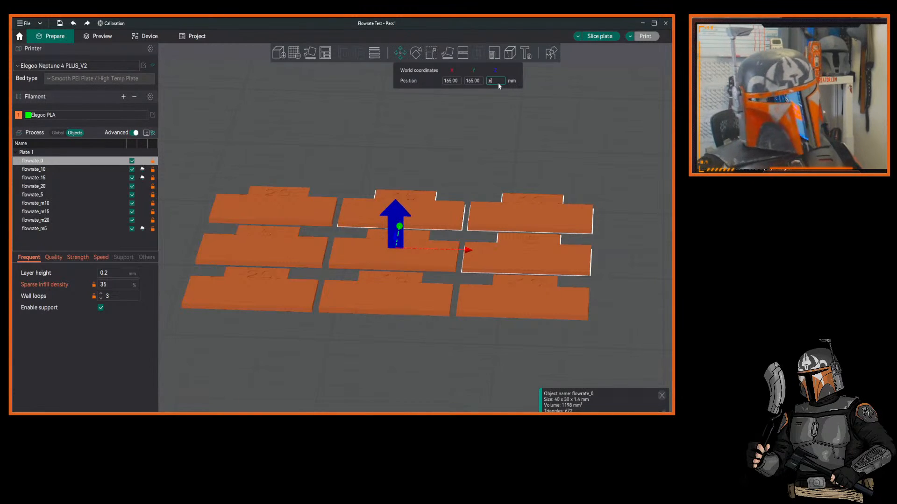
{"action": "key", "text": "Return"}
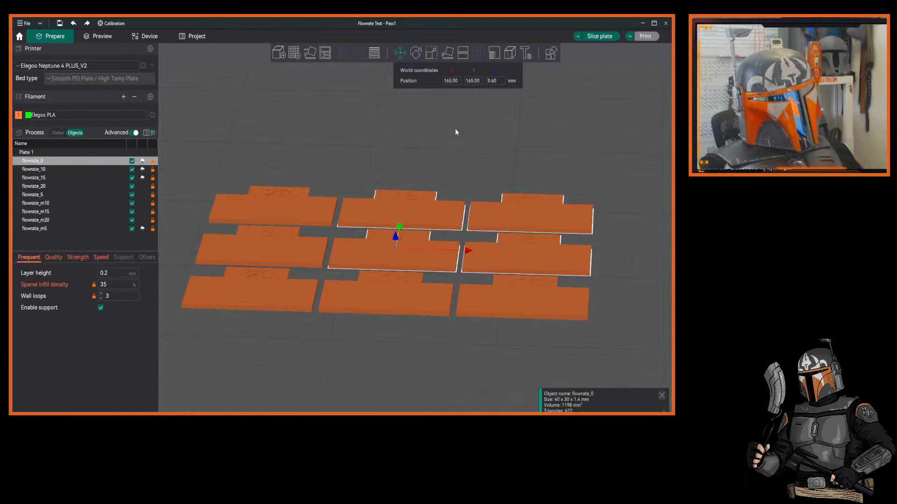
Set the Z position of the flowrate_m15 tile to 0.6 mm.
{"action": "left_click", "coordinate": [403, 289]}
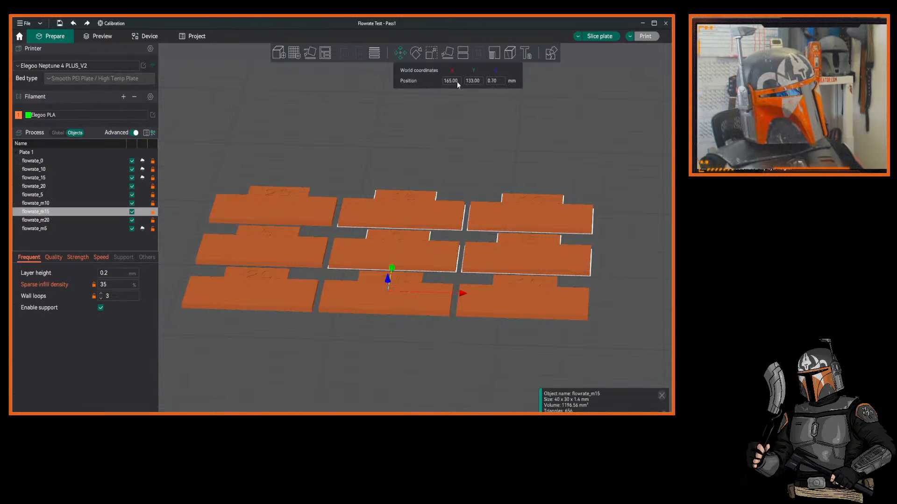
{"action": "left_click", "coordinate": [491, 81]}
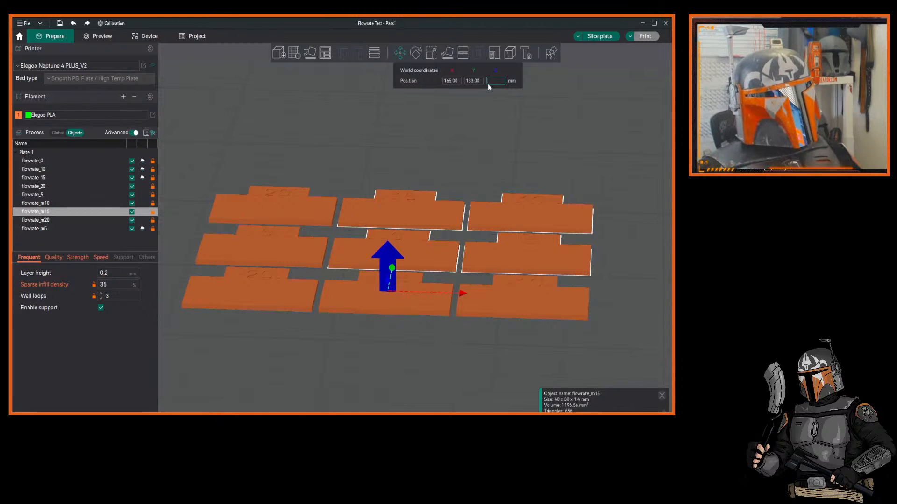
{"action": "key", "text": "Return"}
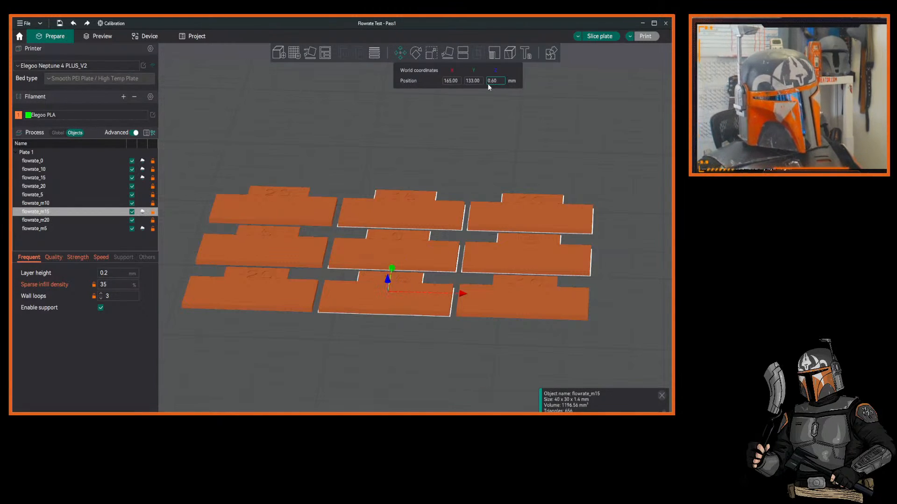
Set the Z position of the flowrate_m20 tile to 0.6 mm.
{"action": "left_click", "coordinate": [258, 294]}
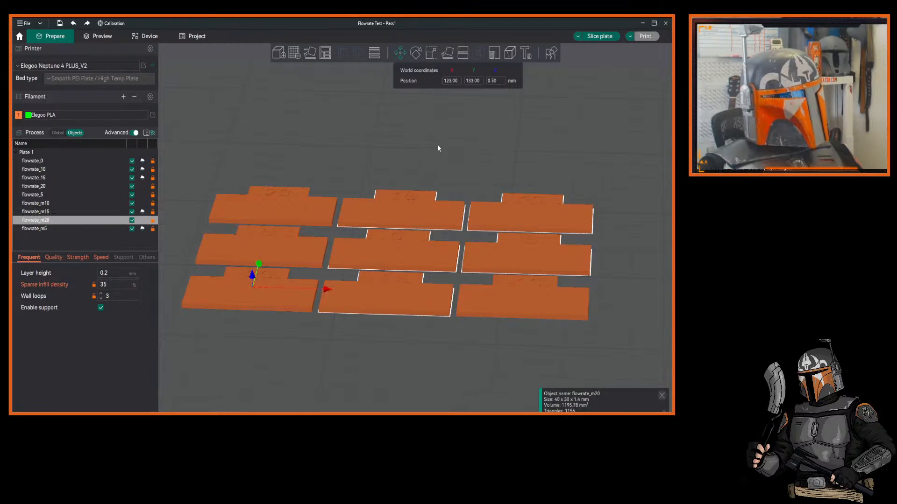
{"action": "left_click", "coordinate": [500, 81]}
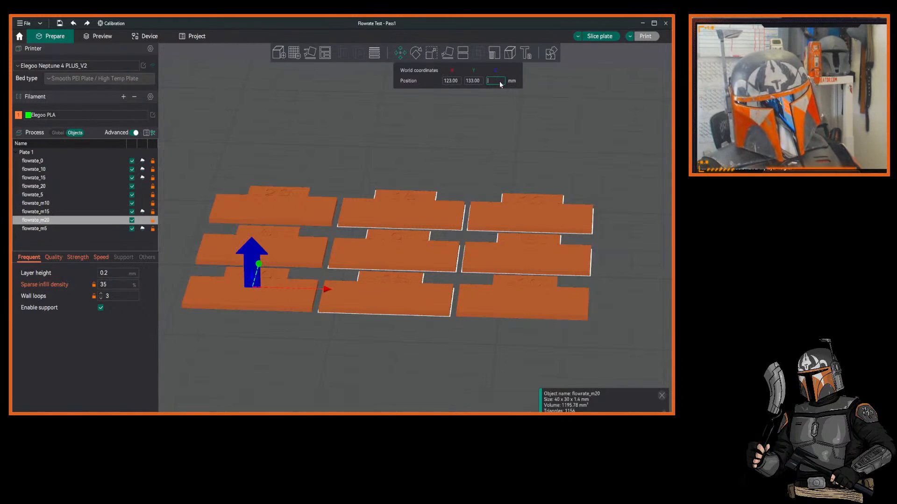
{"action": "type", "text": ".6"}
{"action": "key", "text": "Return"}
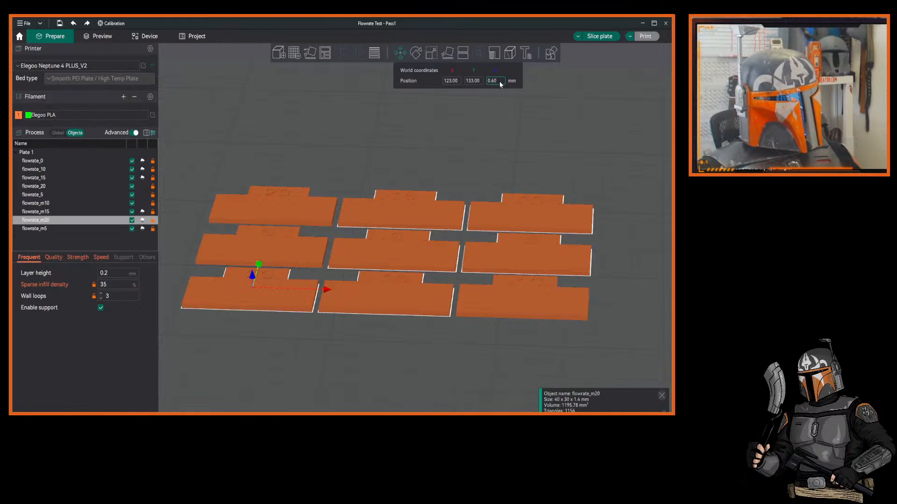
Set the Z position of the flowrate_5 tile to 0.6 mm.
{"action": "left_click", "coordinate": [301, 259]}
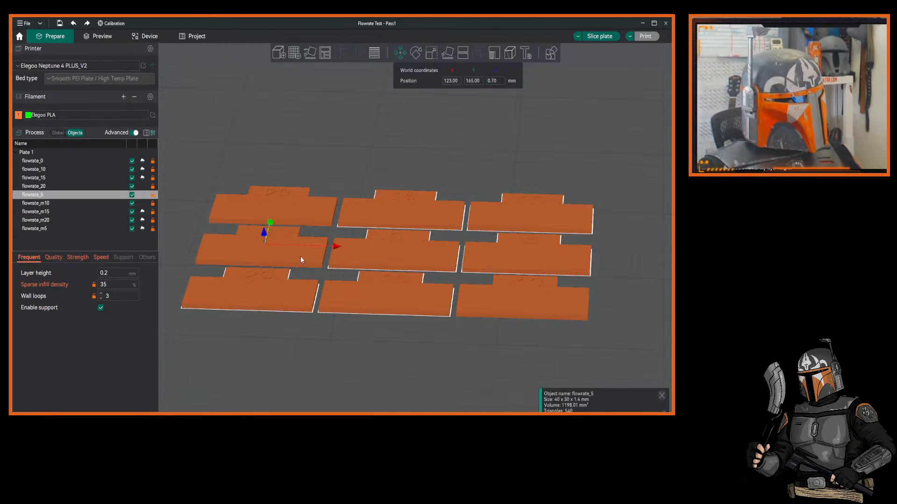
{"action": "left_click", "coordinate": [498, 82]}
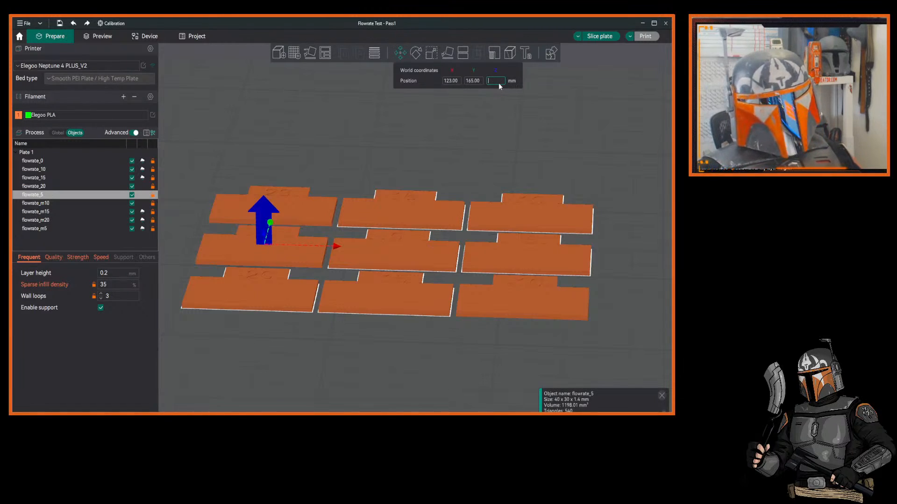
{"action": "type", "text": ".6"}
{"action": "key", "text": "Return"}
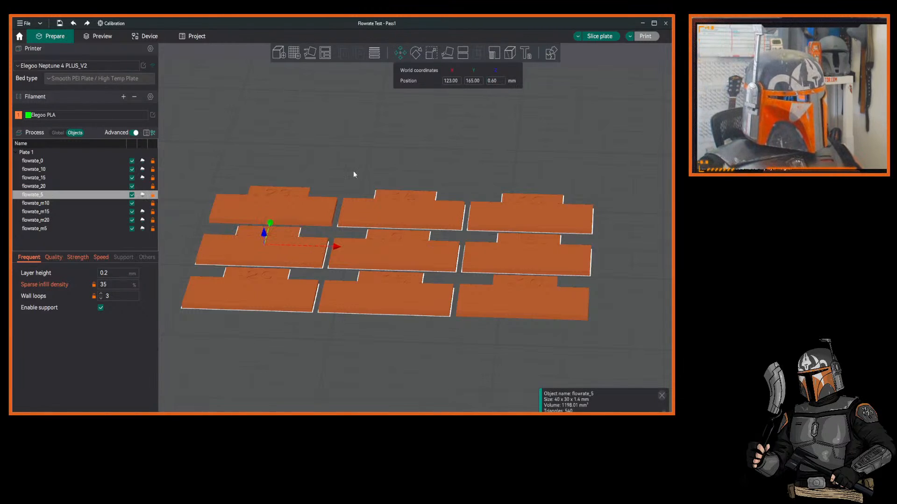
Set the Z position of the flowrate_20 tile to 0.6 mm.
{"action": "left_click", "coordinate": [322, 205]}
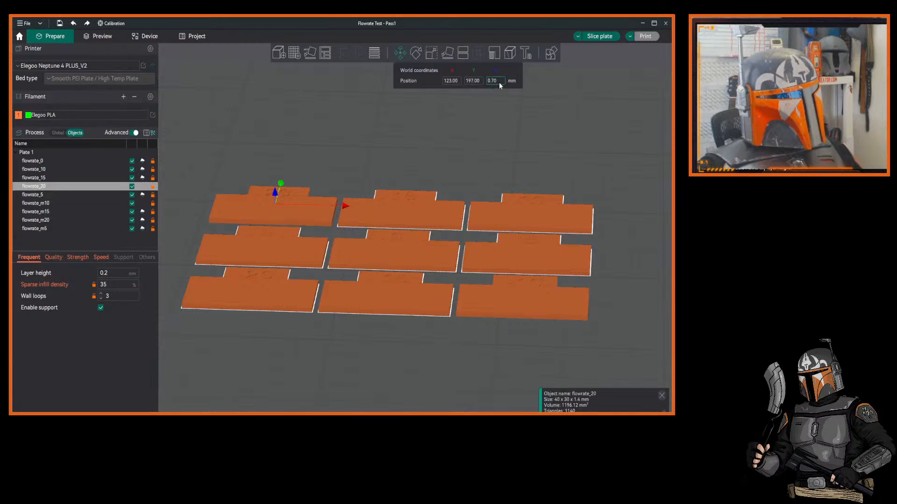
{"action": "left_click", "coordinate": [499, 82]}
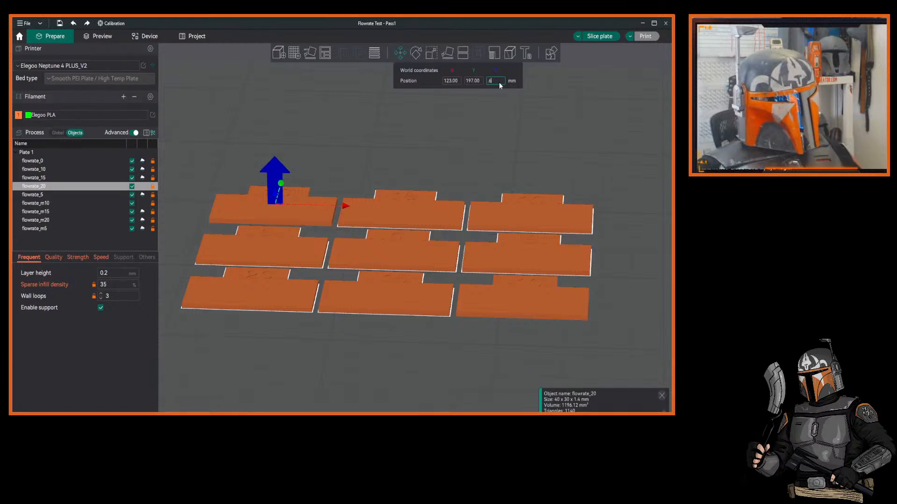
{"action": "type", "text": ".6"}
{"action": "key", "text": "Return"}
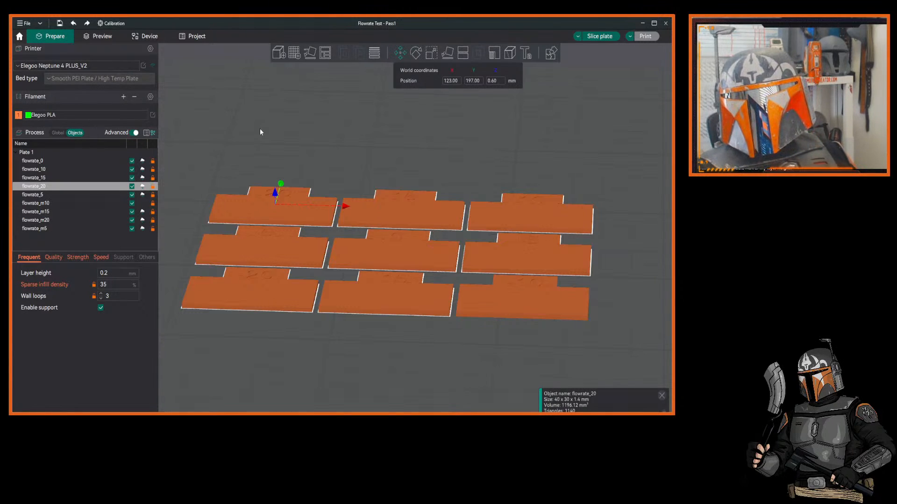
{"action": "left_click_drag", "start_coordinate": [265, 118], "coordinate": [323, 83]}
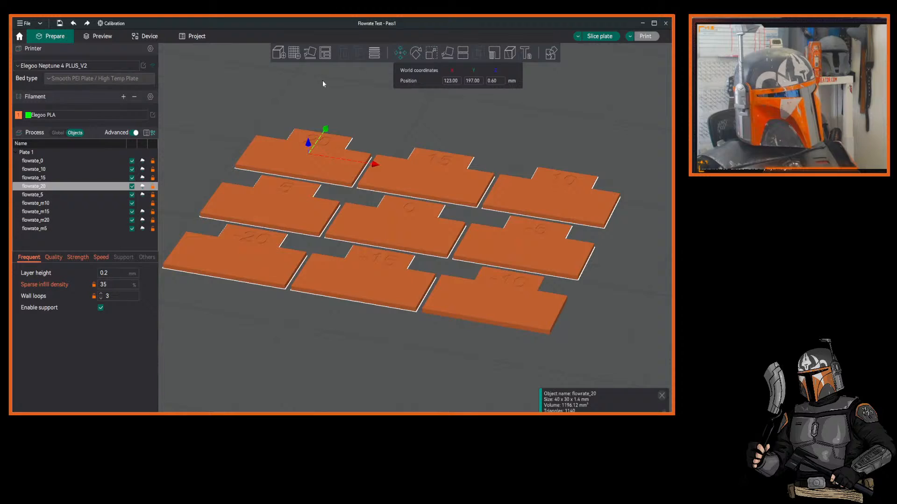
{"action": "left_click", "coordinate": [111, 23]}
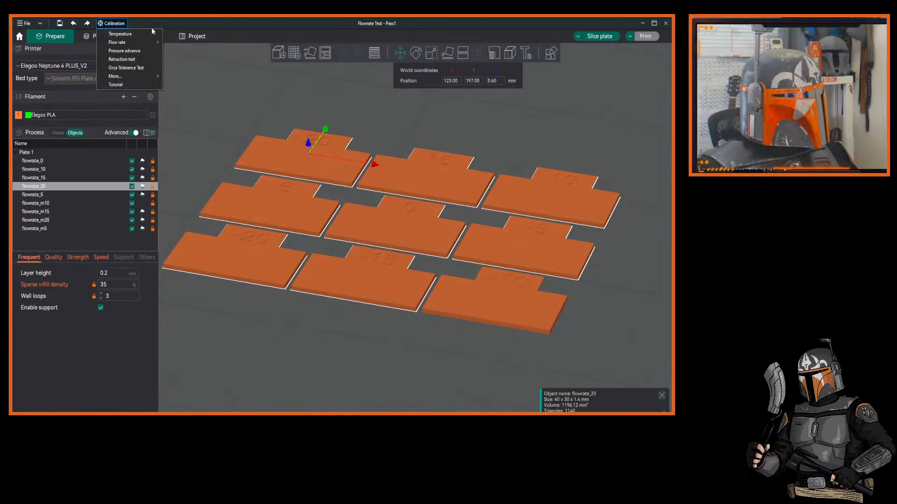
{"action": "left_click", "coordinate": [210, 25]}
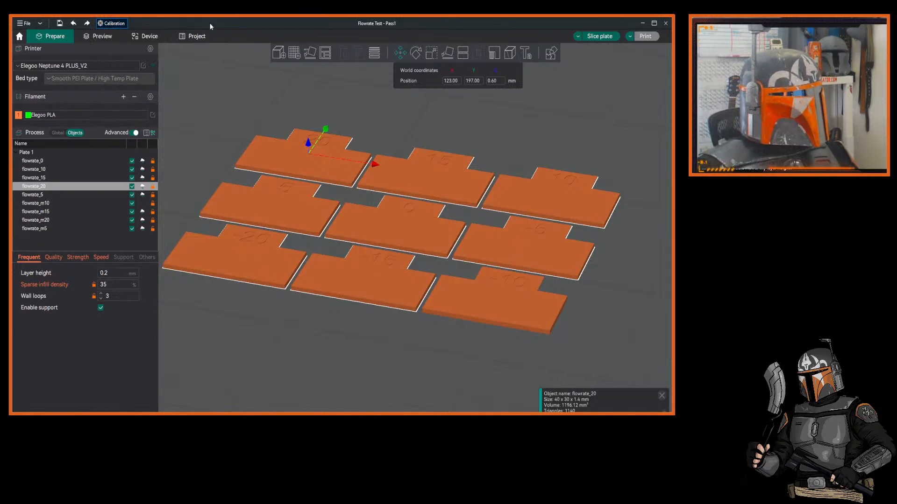
Slice the plate of flow rate tiles, then upload flowrate_0_PLA_24m0s.gcode to the printer and start the print.
{"action": "left_click", "coordinate": [596, 39]}
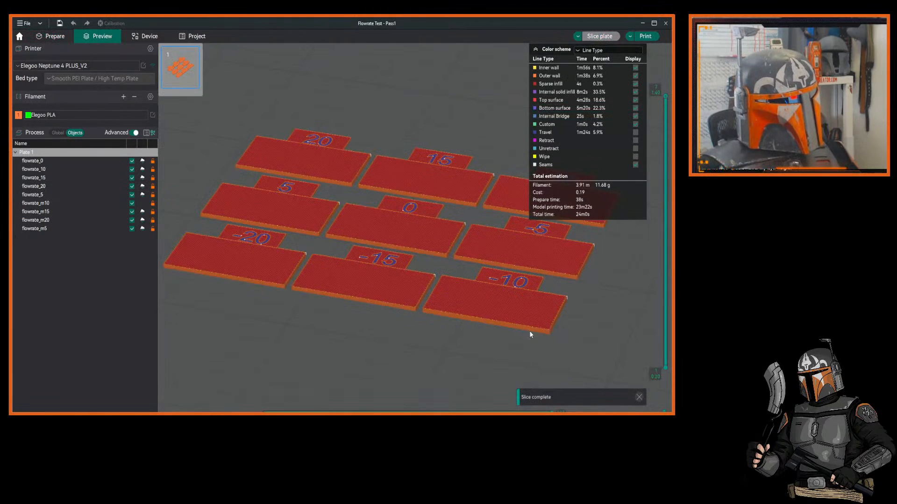
{"action": "left_click", "coordinate": [644, 35]}
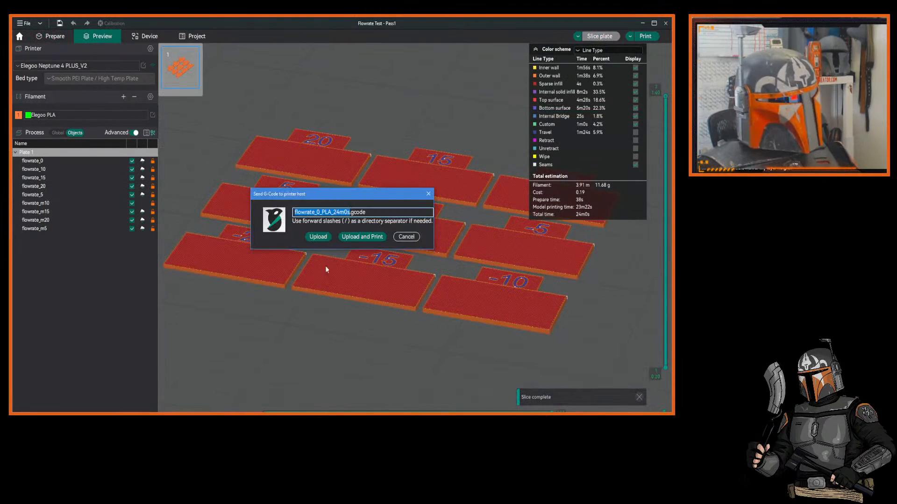
{"action": "left_click", "coordinate": [356, 238]}
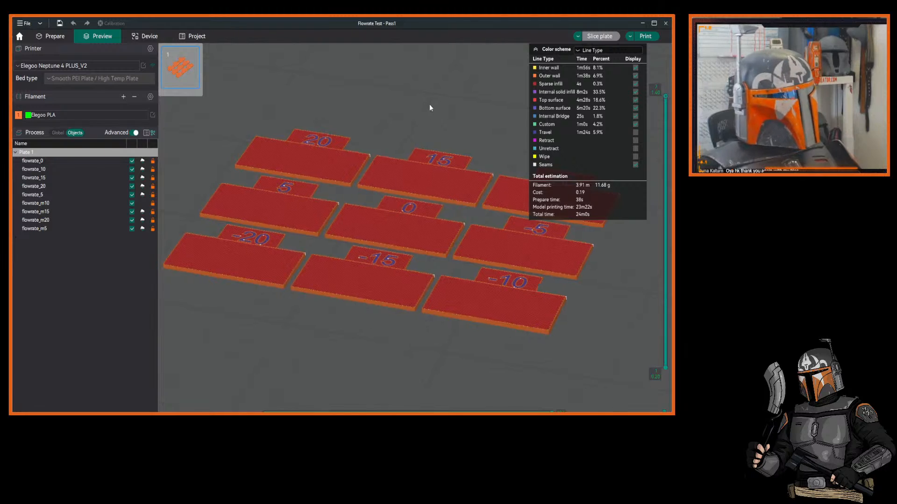
Switch from the sliced plate preview to an open Firefox browser window.
{"action": "right_click_drag", "start_coordinate": [430, 106], "coordinate": [427, 108]}
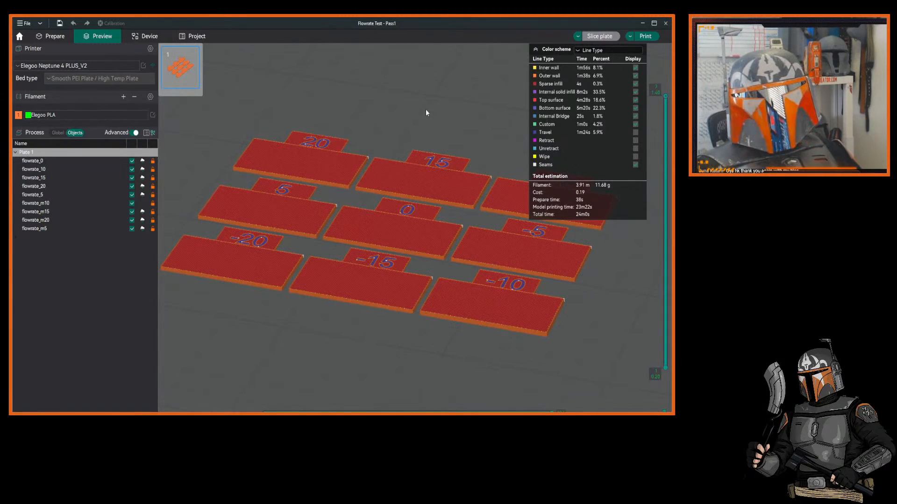
{"action": "mouse_move", "coordinate": [425, 110]}
{"action": "left_mouse_down"}
{"action": "mouse_move", "coordinate": [411, 105]}
{"action": "mouse_move", "coordinate": [424, 102]}
{"action": "mouse_move", "coordinate": [410, 107]}
{"action": "mouse_move", "coordinate": [423, 115]}
{"action": "left_mouse_up"}
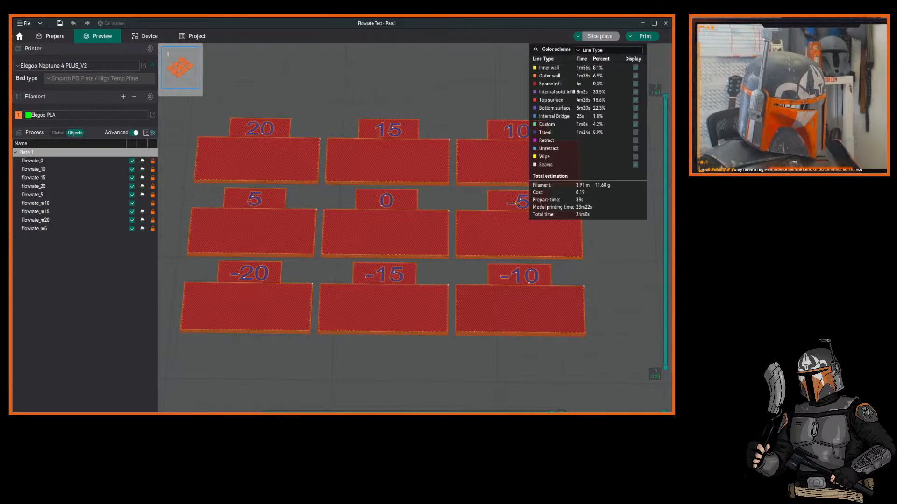
{"action": "left_click", "coordinate": [55, 426]}
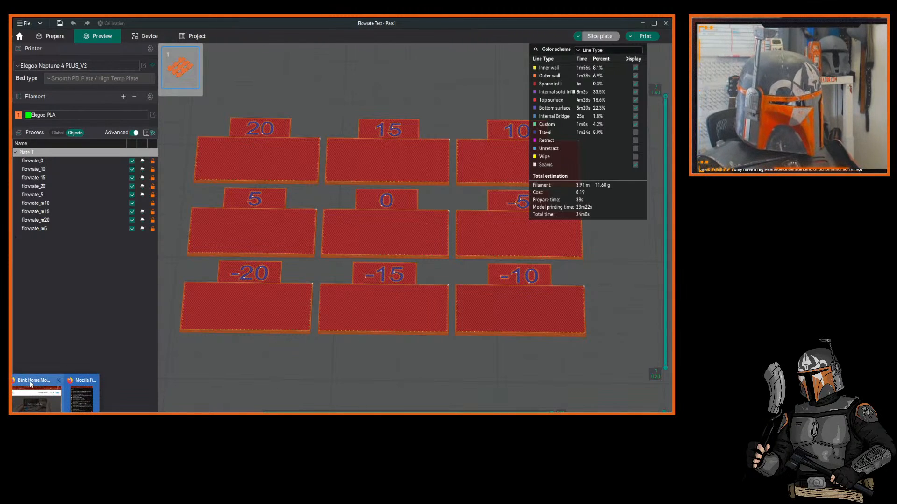